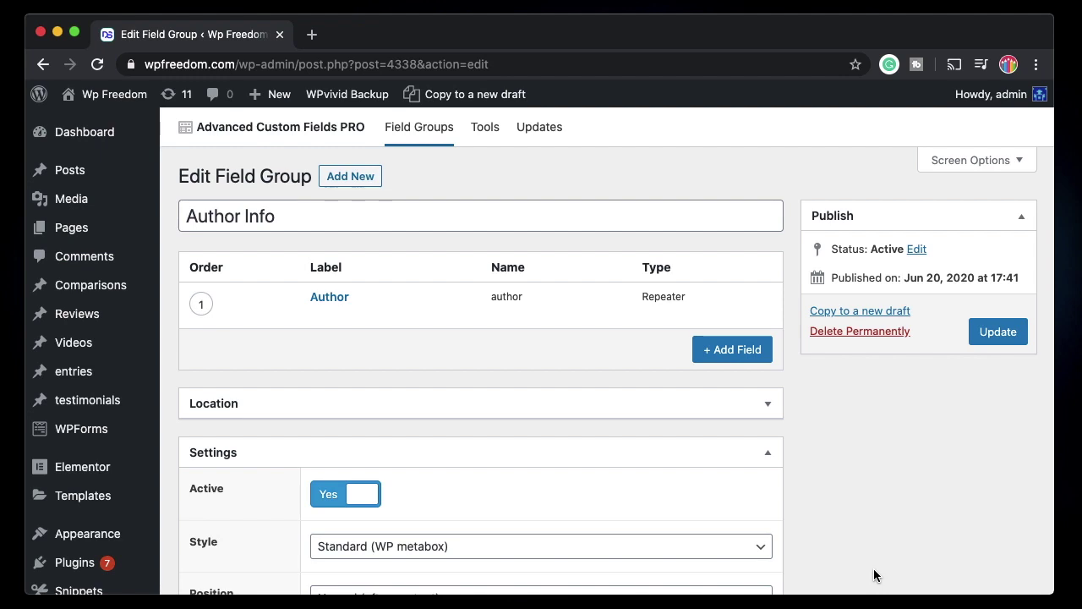
- Examine the Author repeater field and its sub fields in the Author Info field group
left_click(370, 222)
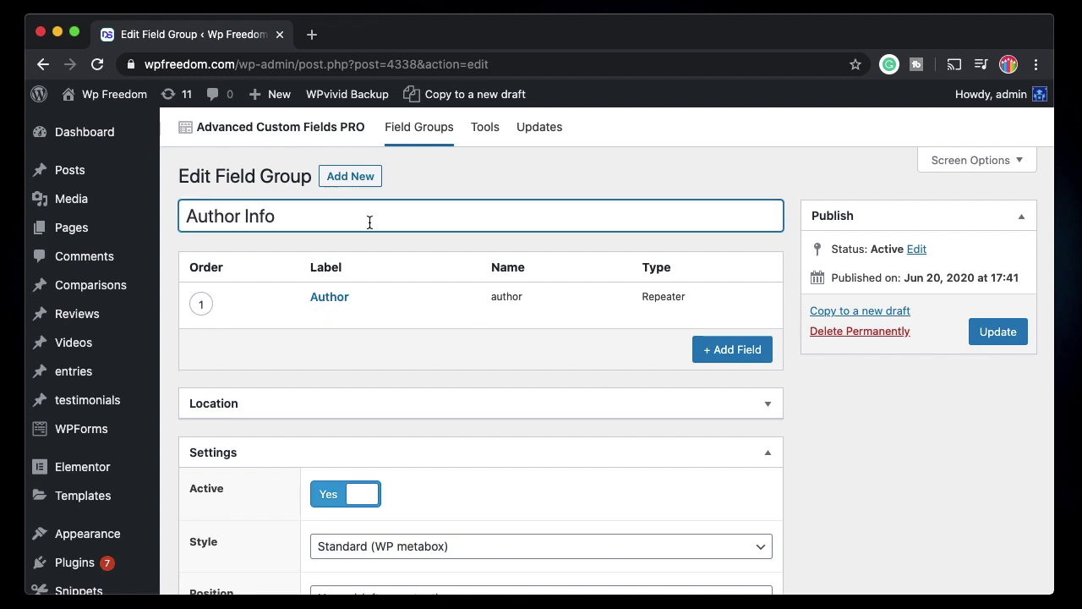
left_click(318, 320)
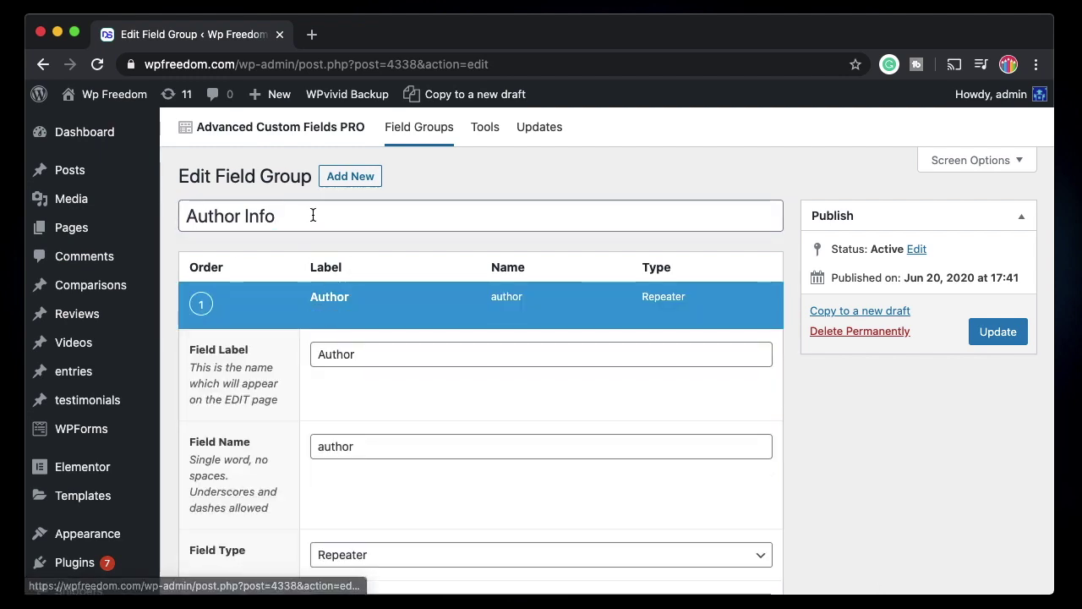
left_click(384, 224)
scroll(390, 234, "down", 3)
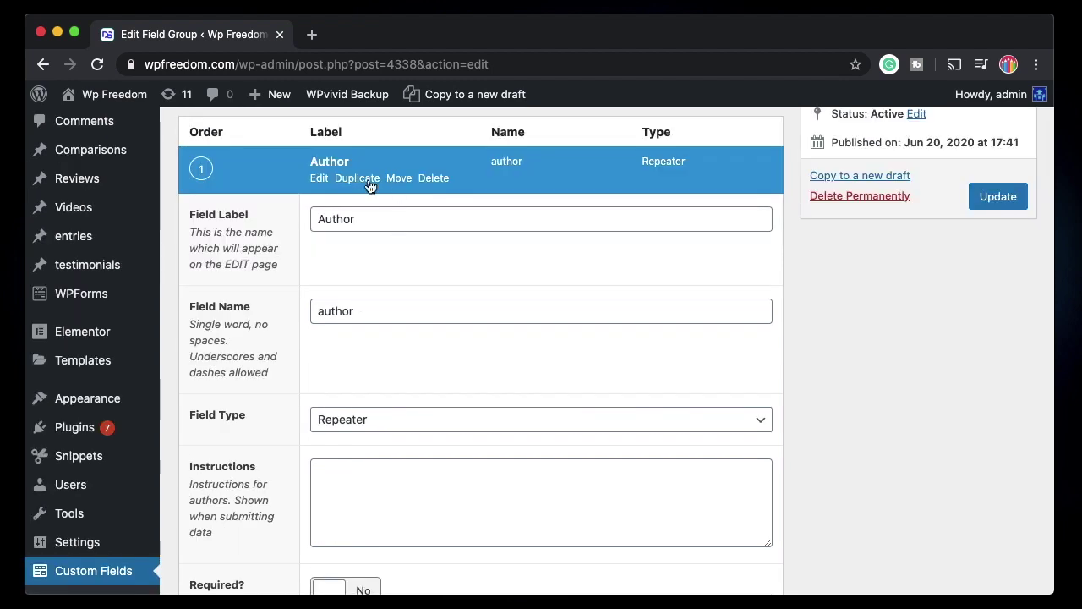
scroll(393, 368, "down", 3)
scroll(434, 347, "down", 4)
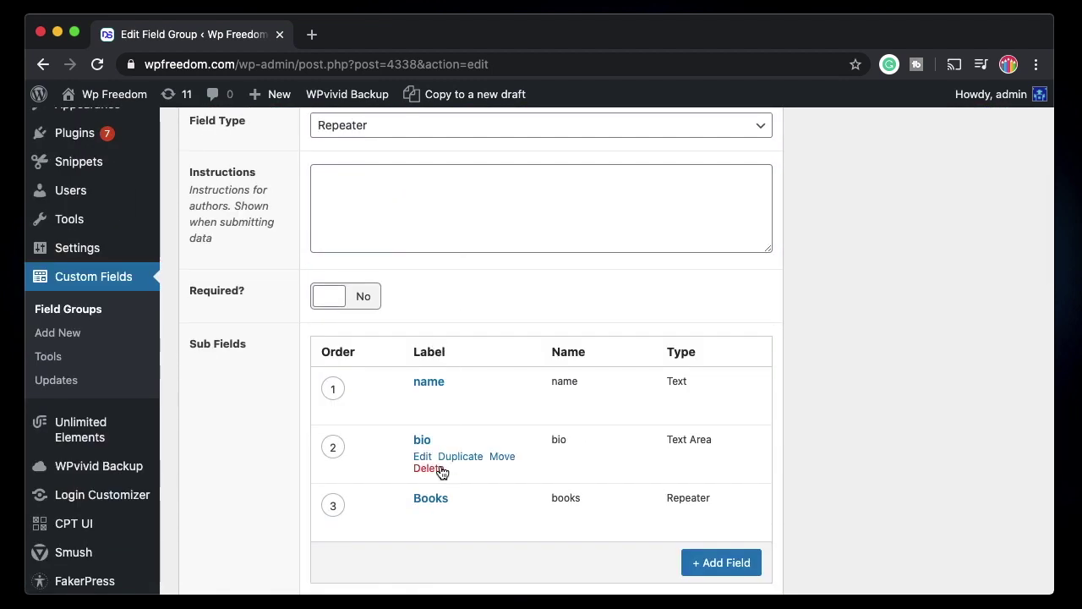
scroll(442, 469, "down", 3)
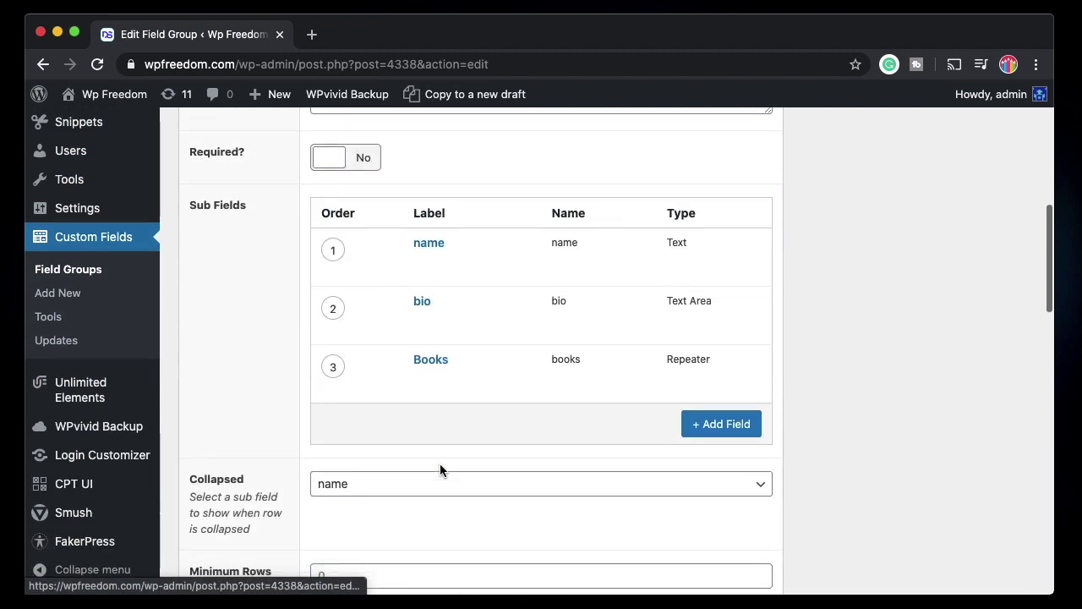
double_click(575, 359)
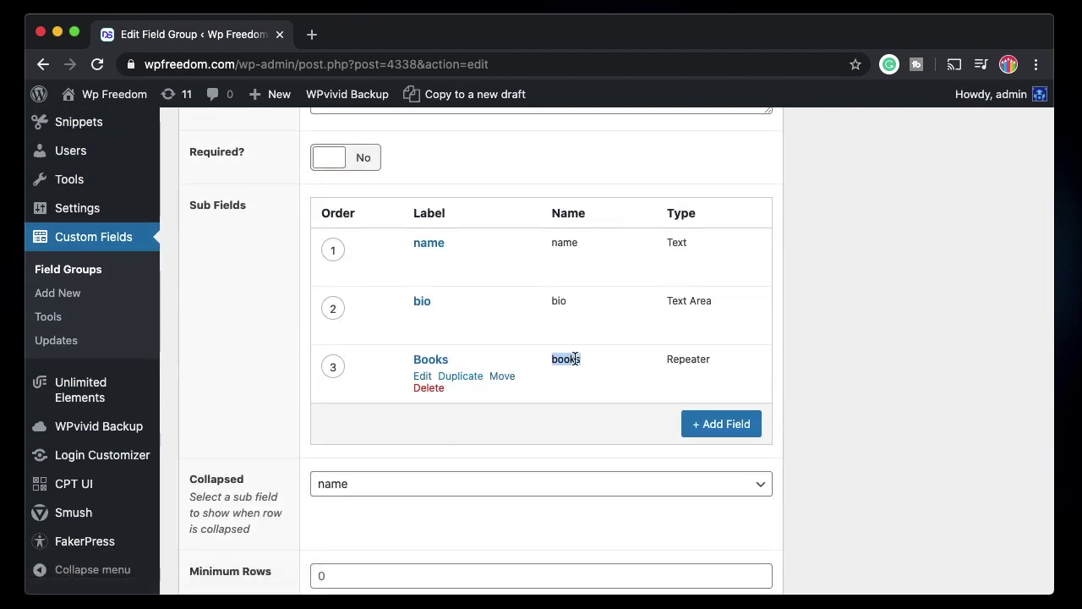
scroll(575, 358, "up", 10)
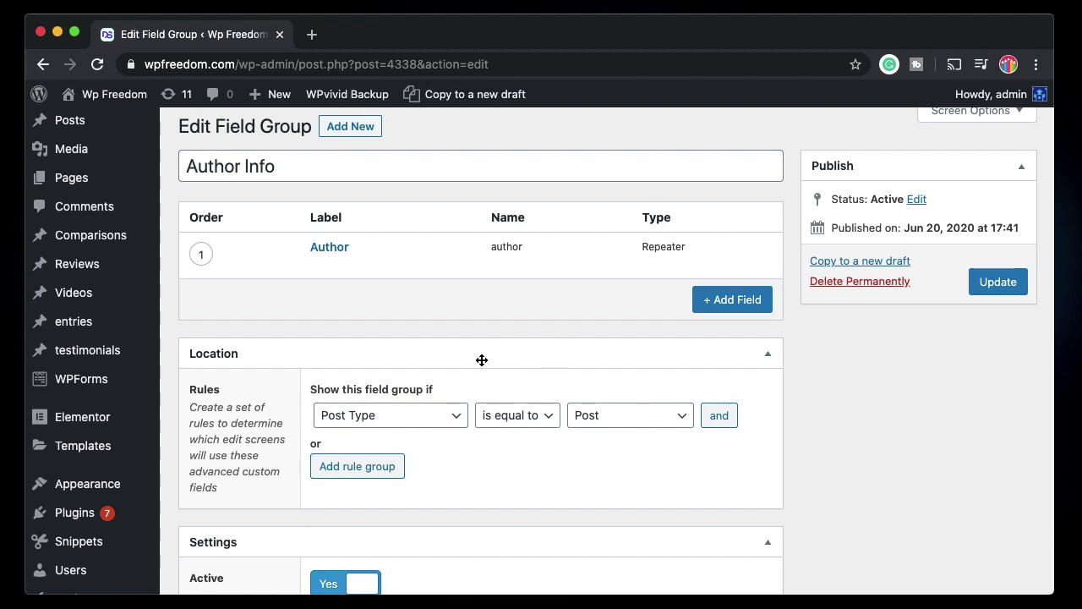
- Open the Books sub field inside the Author repeater and examine its settings and nested sub fields
left_click(319, 264)
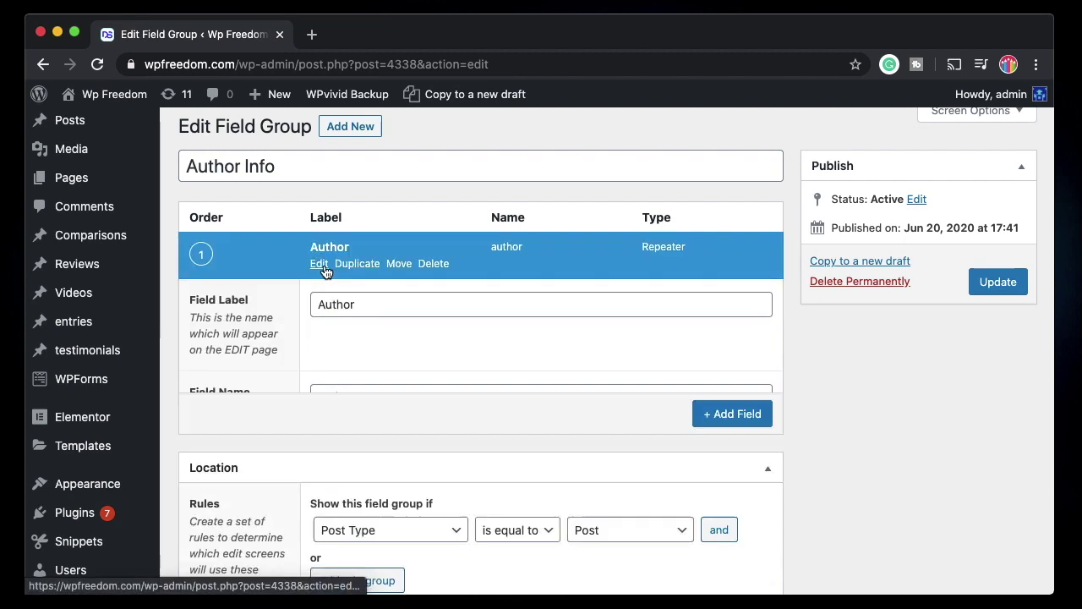
scroll(369, 404, "down", 10)
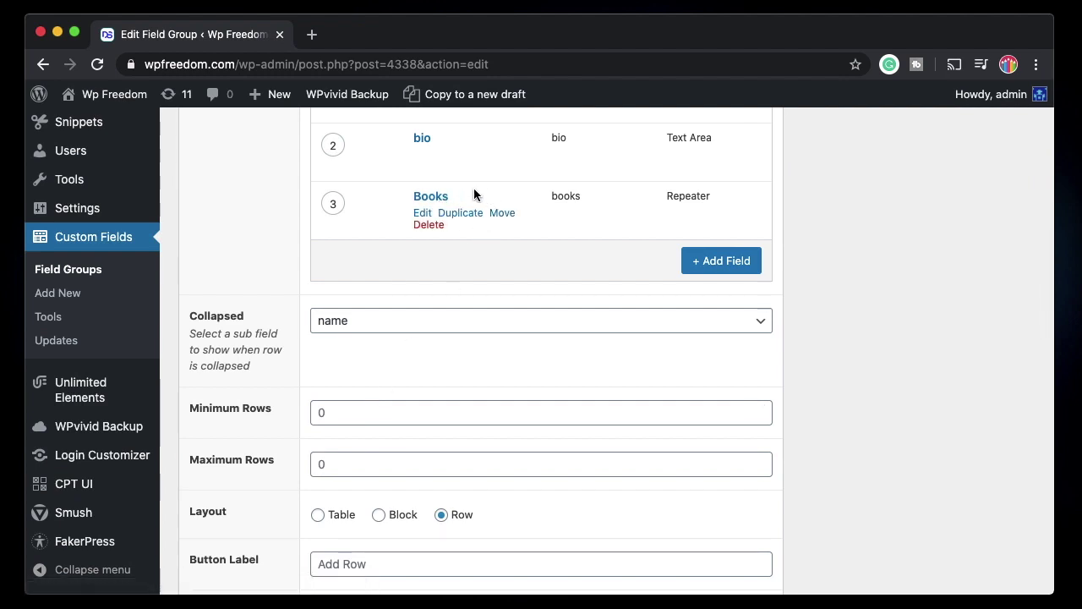
mouse_move(425, 235)
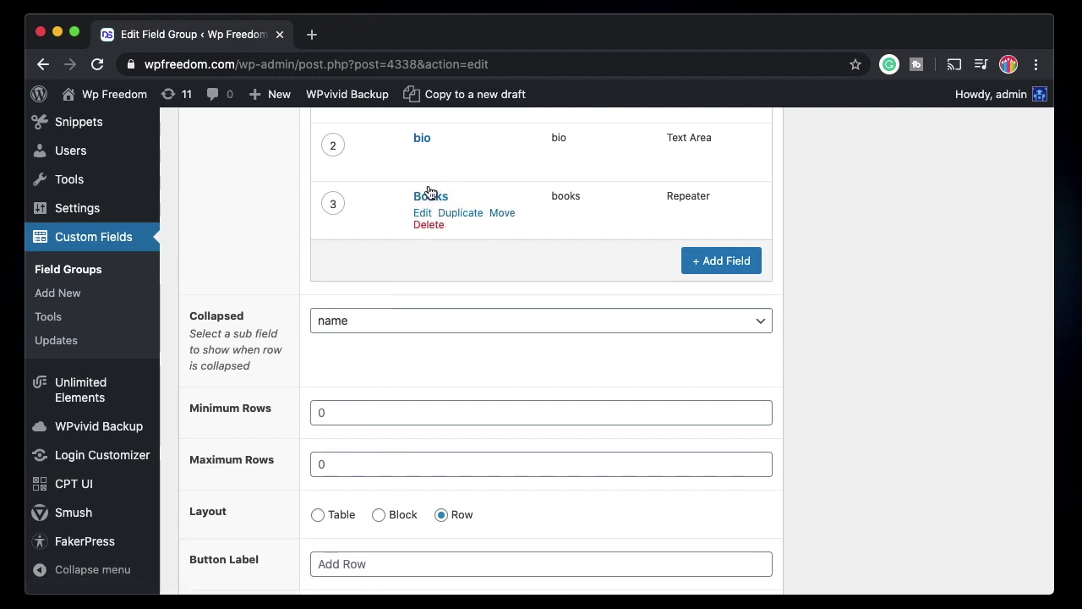
left_click(424, 213)
scroll(437, 407, "down", 3)
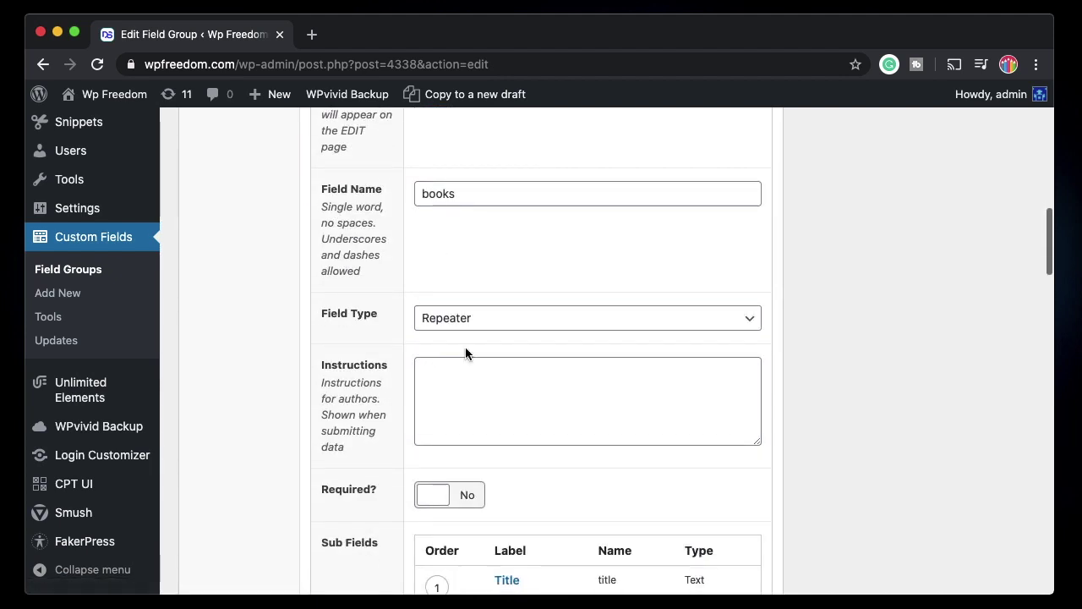
scroll(456, 382, "up", 1)
scroll(469, 172, "up", 2)
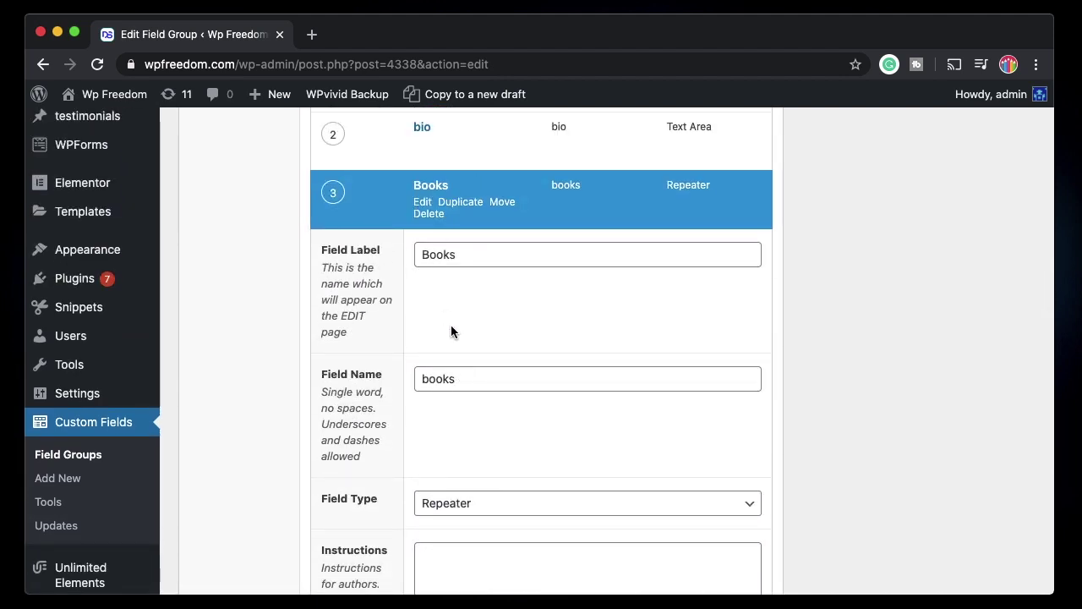
scroll(451, 329, "down", 5)
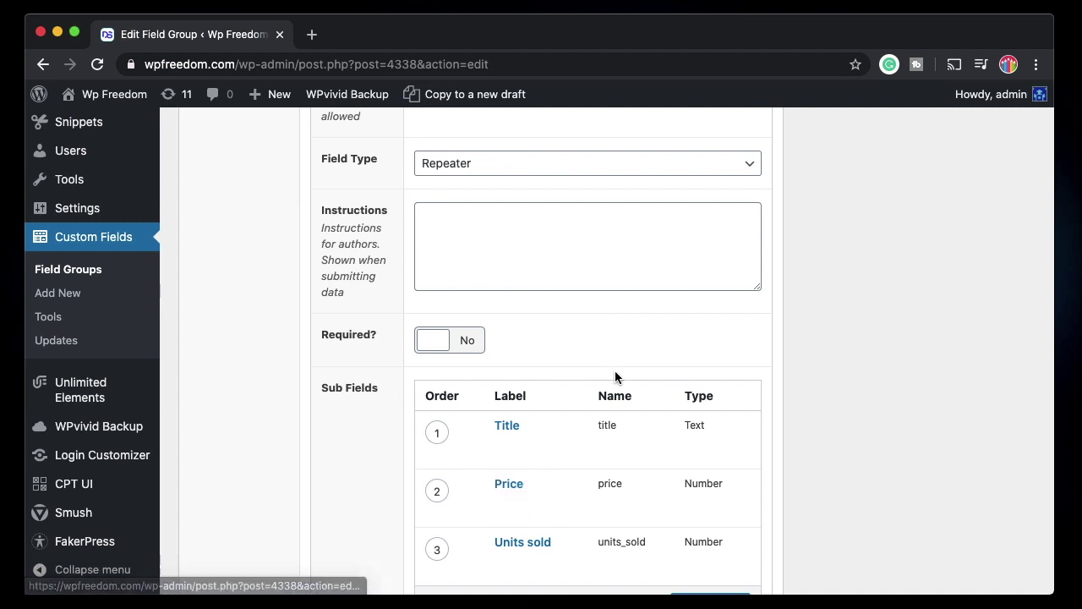
- Look at the Reviews post type's options and go over the Books repeater's sub fields again
scroll(615, 376, "up", 8)
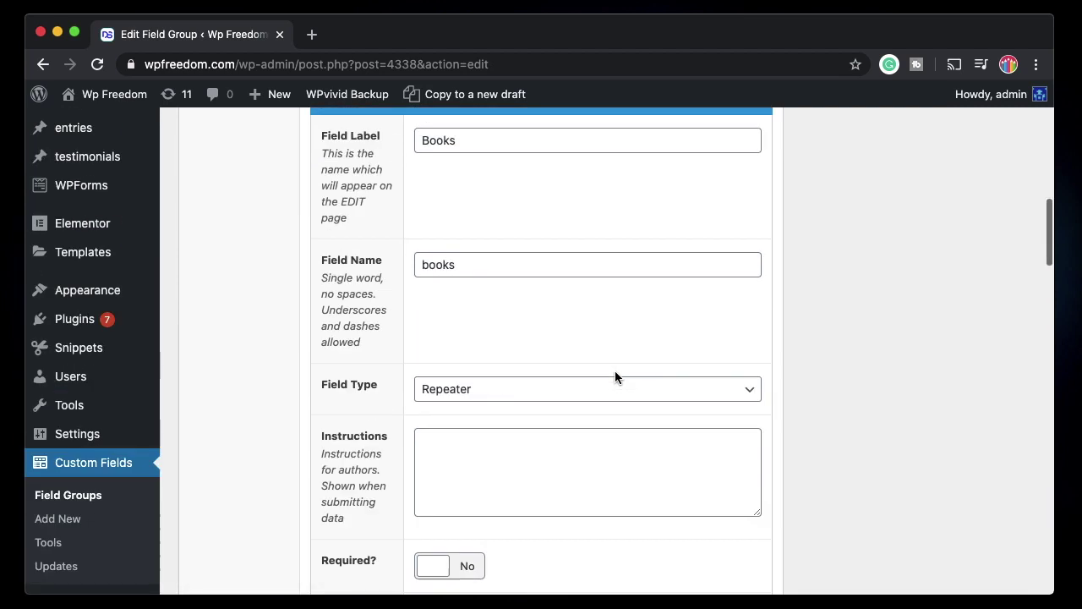
mouse_move(101, 325)
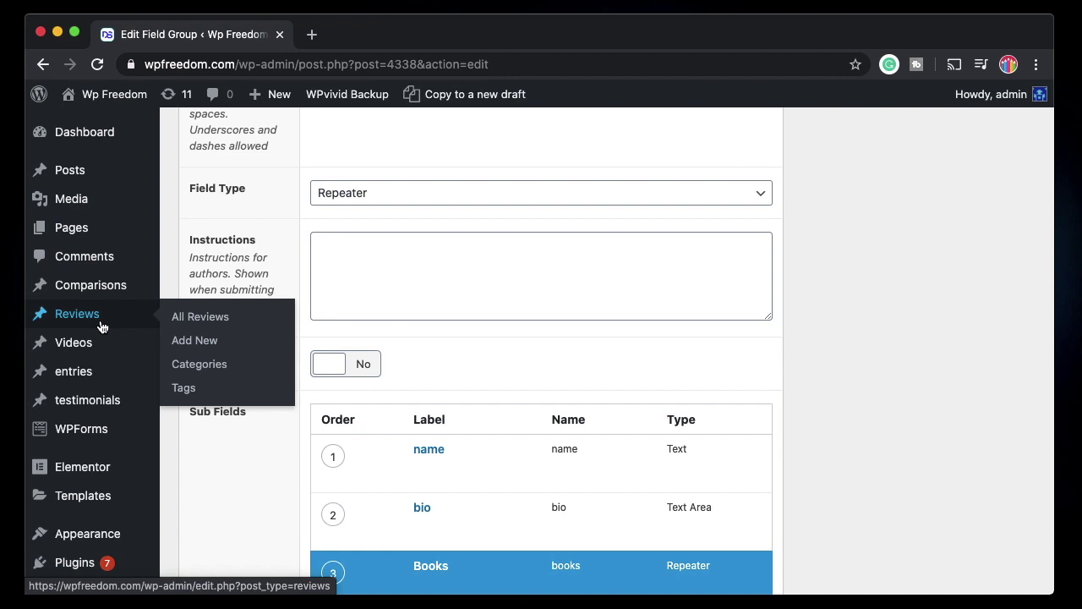
scroll(659, 428, "down", 5)
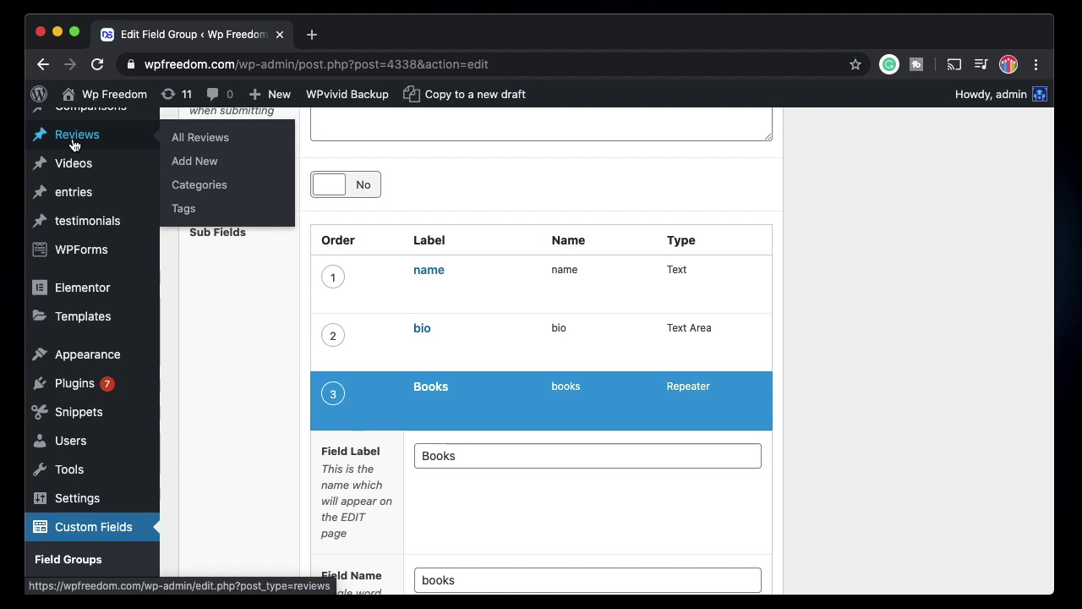
scroll(418, 474, "down", 5)
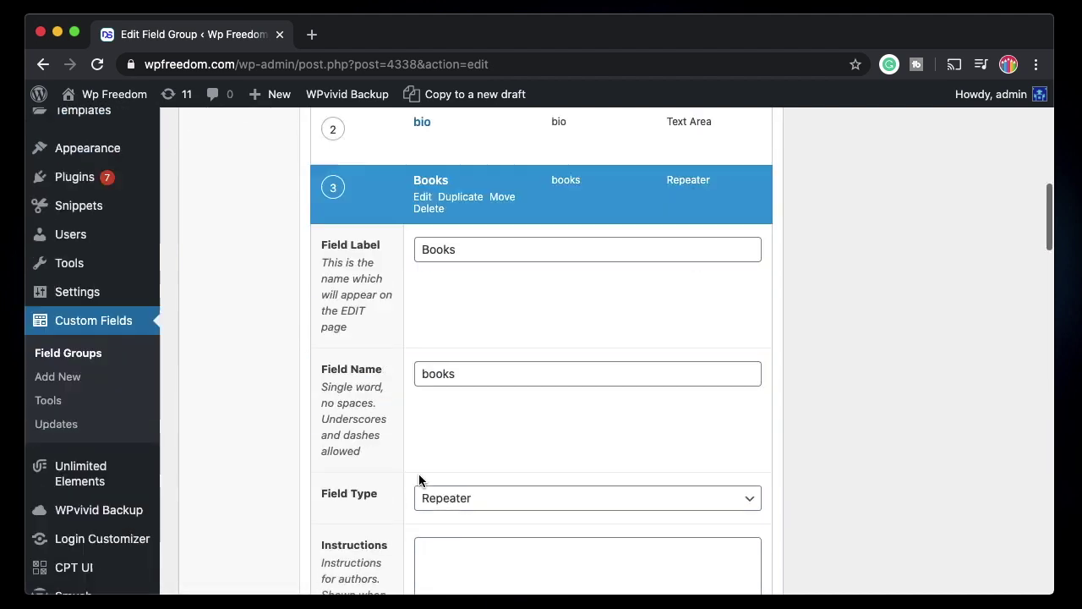
scroll(423, 473, "down", 3)
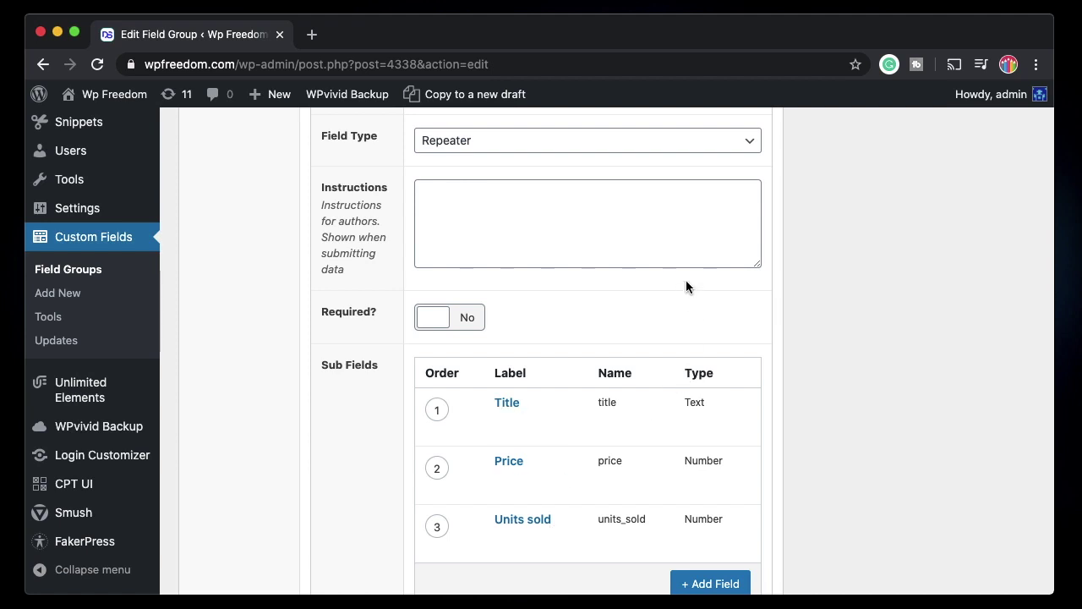
scroll(686, 280, "up", 1)
scroll(686, 287, "up", 4)
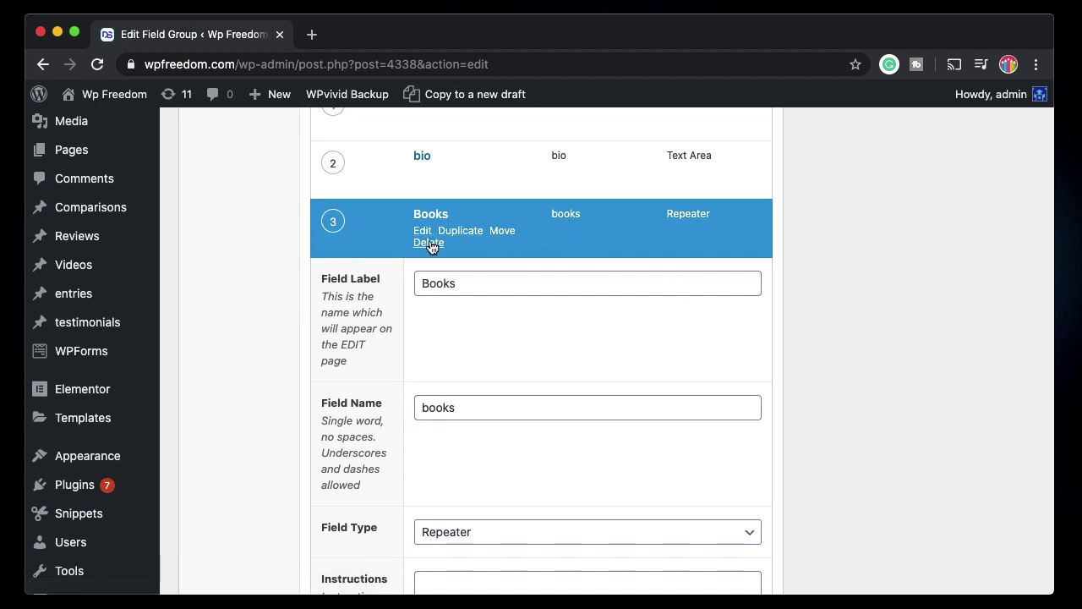
- Start a new field group in a separate browser tab, title it Books and add a first field
mouse_move(154, 411)
scroll(154, 411, "down", 1)
scroll(154, 411, "down", 3)
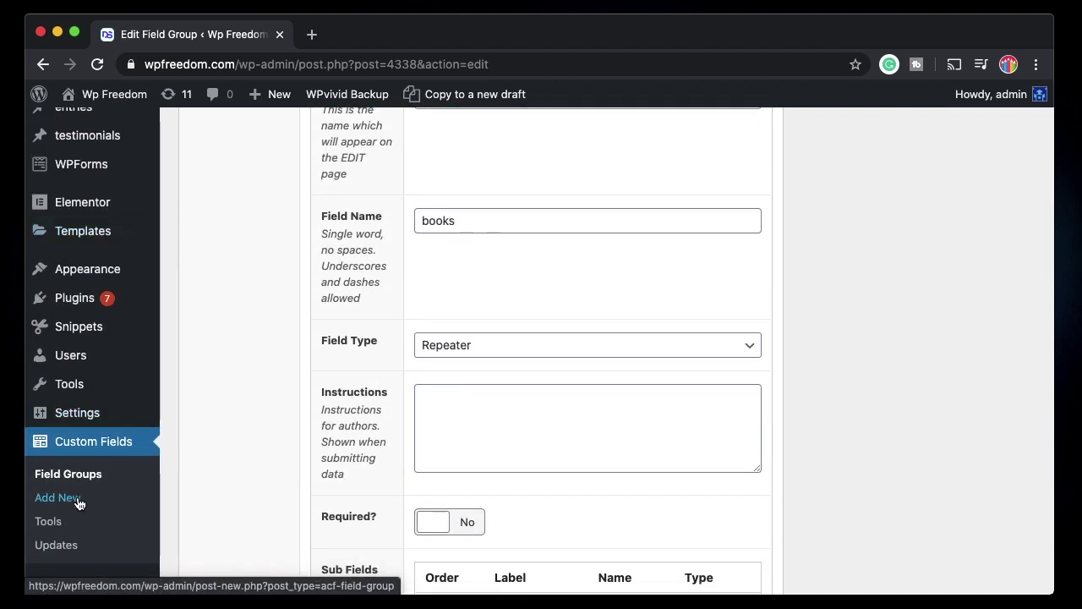
left_click(77, 504, "super")
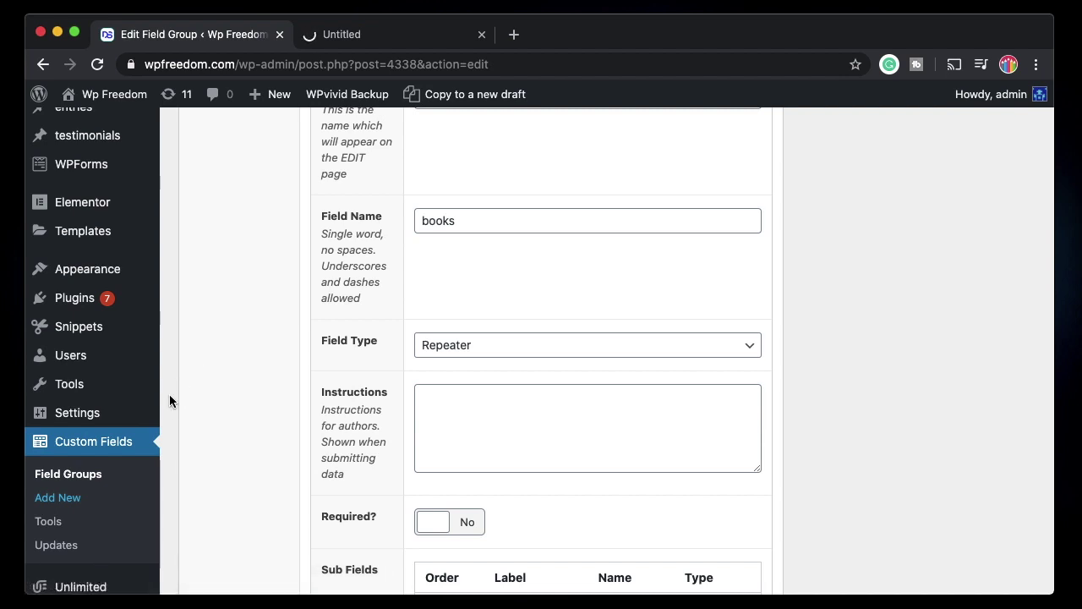
left_click(369, 38)
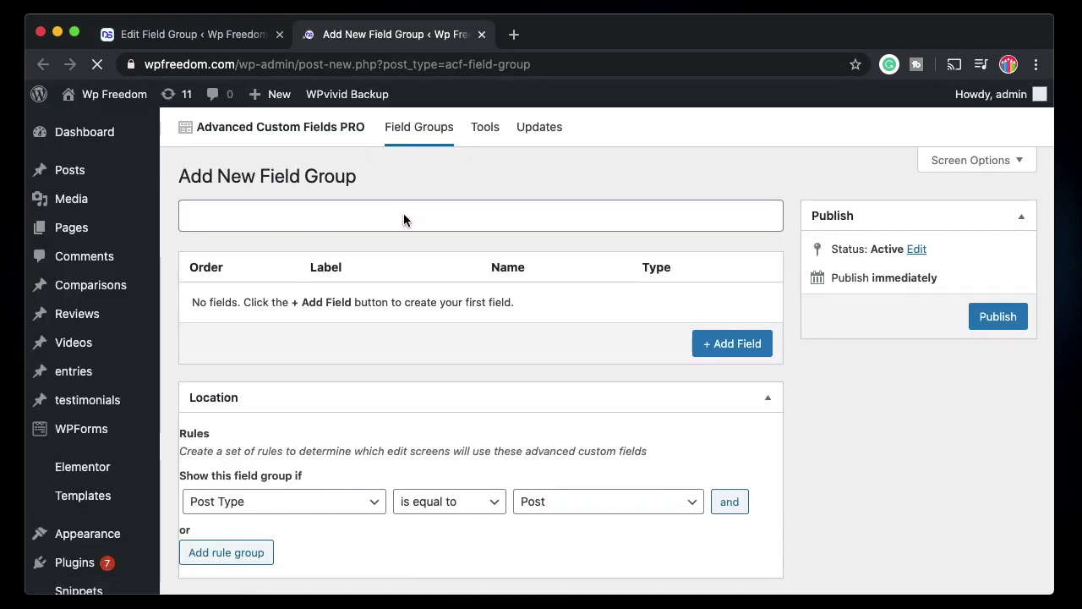
type("Books")
left_click(714, 343)
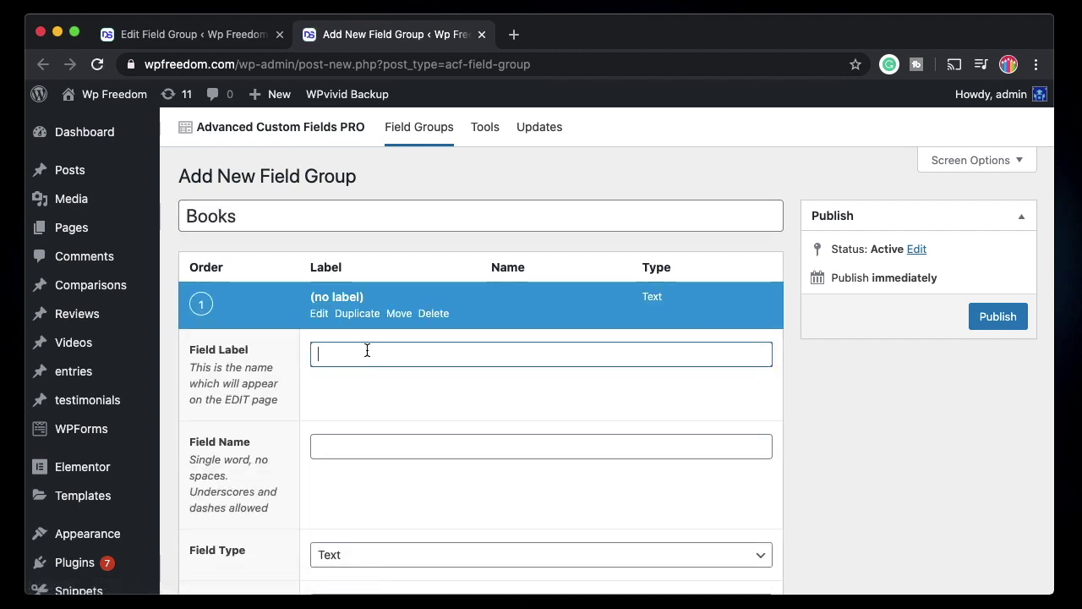
- Check which sub fields the Books repeater holds in the existing Author Info field group
left_click(181, 40)
scroll(382, 400, "down", 5)
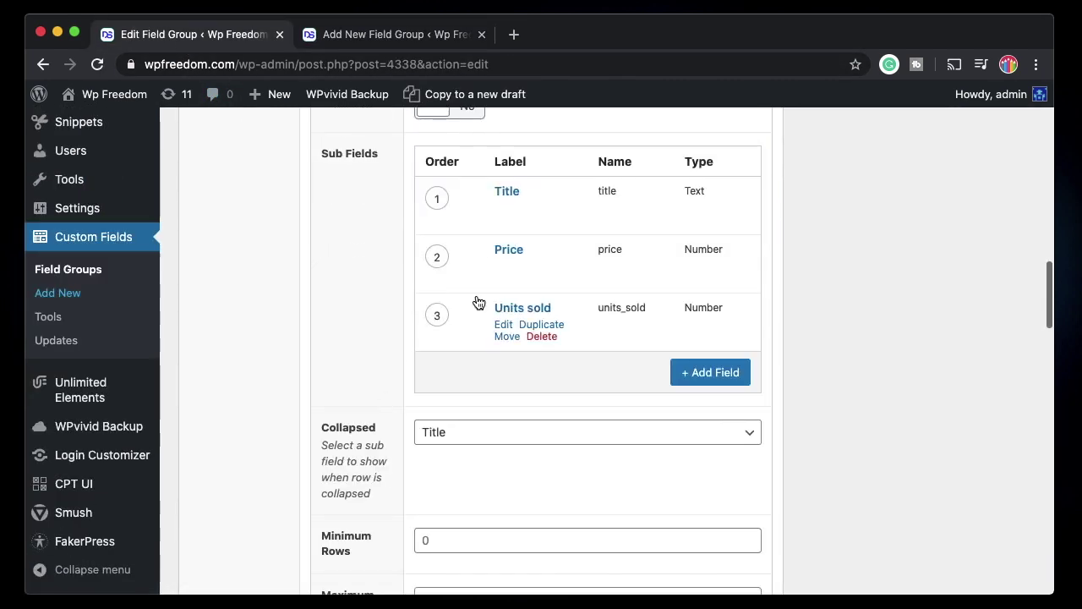
mouse_move(537, 220)
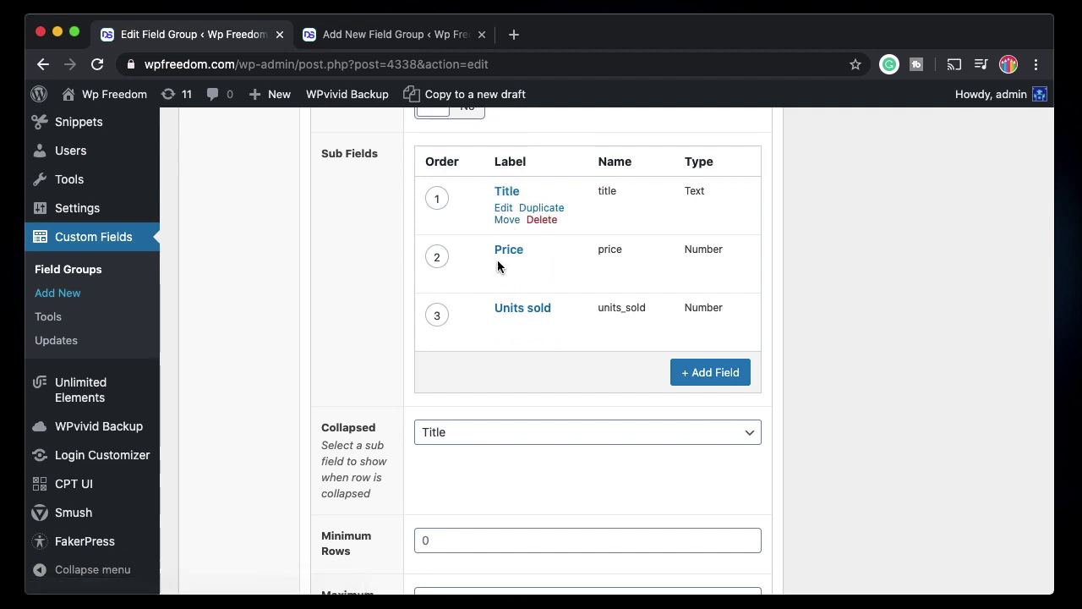
scroll(516, 286, "up", 4)
scroll(518, 288, "up", 5)
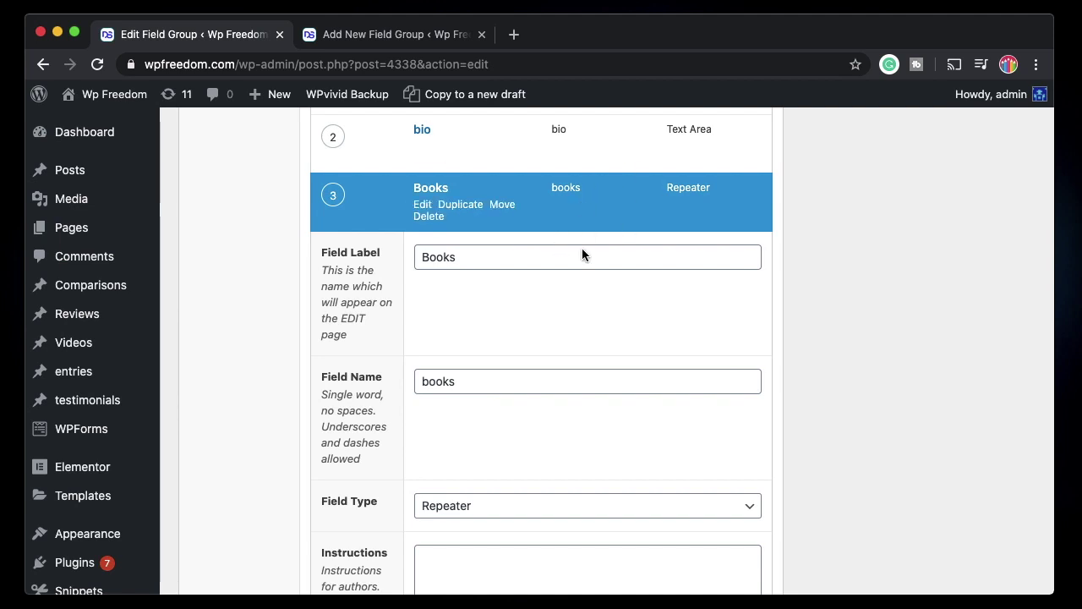
- Label the first field of the new Books group Book Info, with the field name book_info
left_click(338, 34)
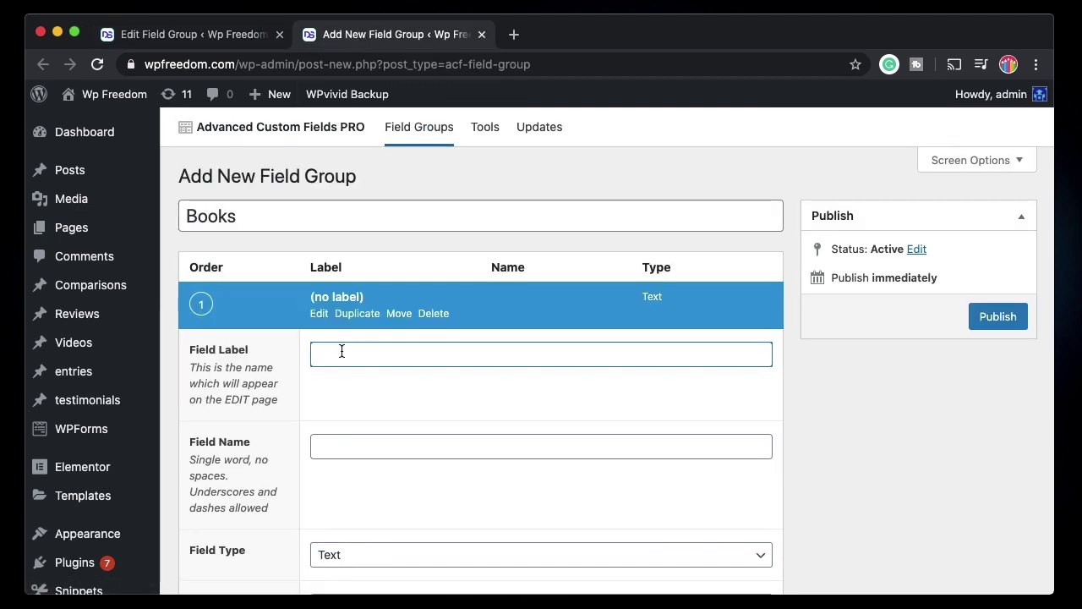
type("Books")
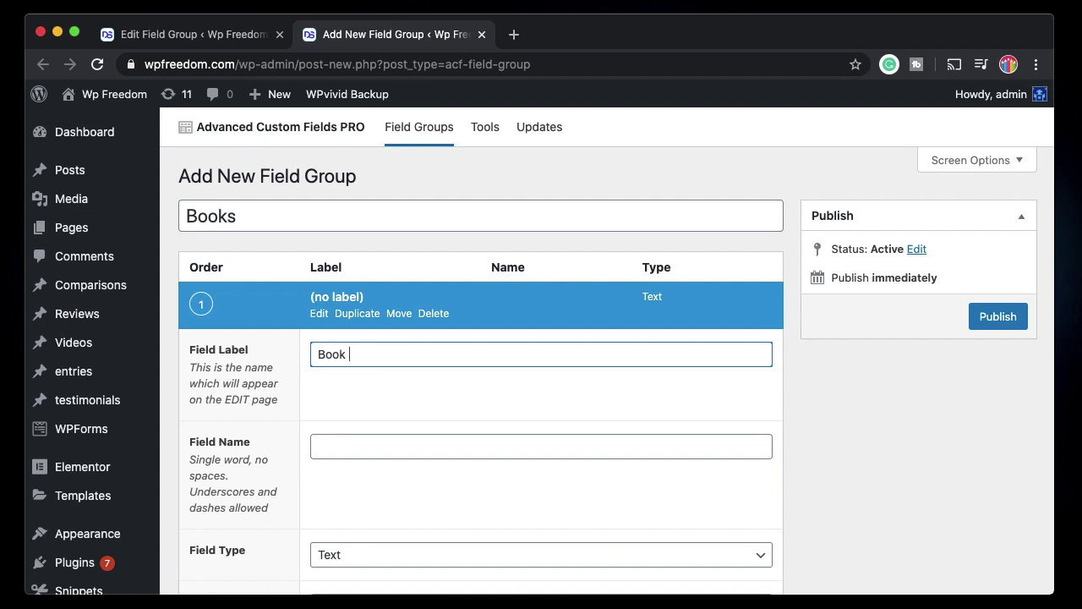
left_click(400, 444)
scroll(401, 443, "down", 4)
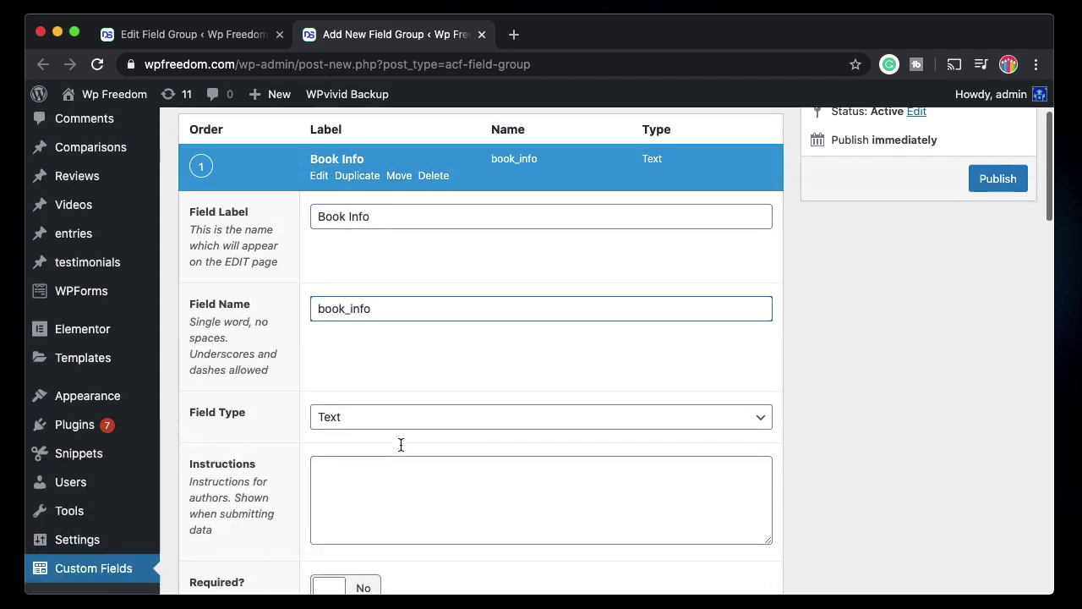
- Set the Book Info field's type to Clone and choose the Books repeater from Author Info as the field to clone
left_click(503, 391)
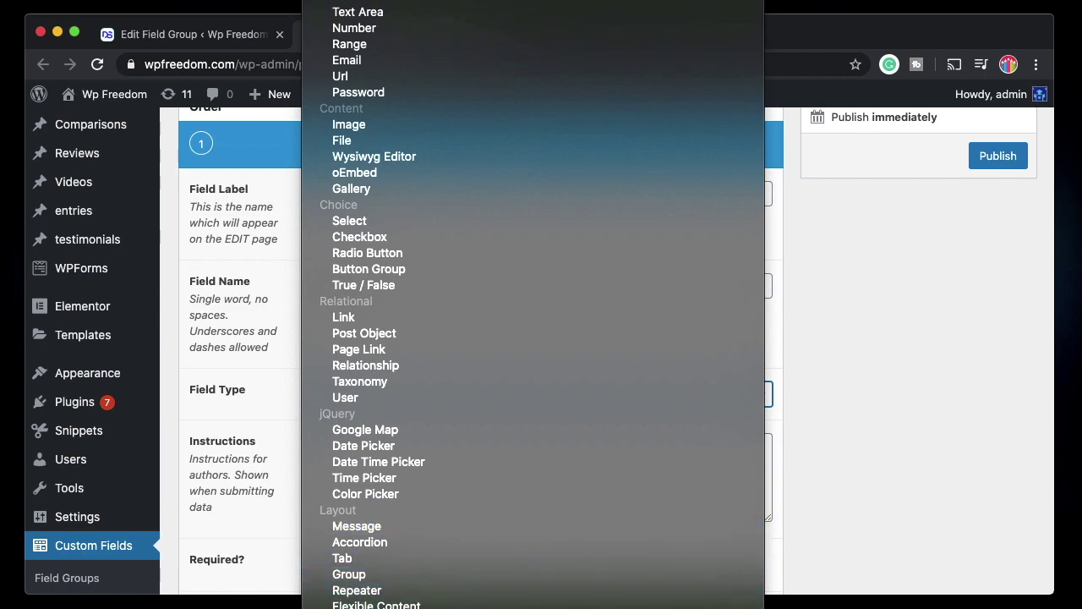
left_click(376, 602)
scroll(473, 499, "down", 3)
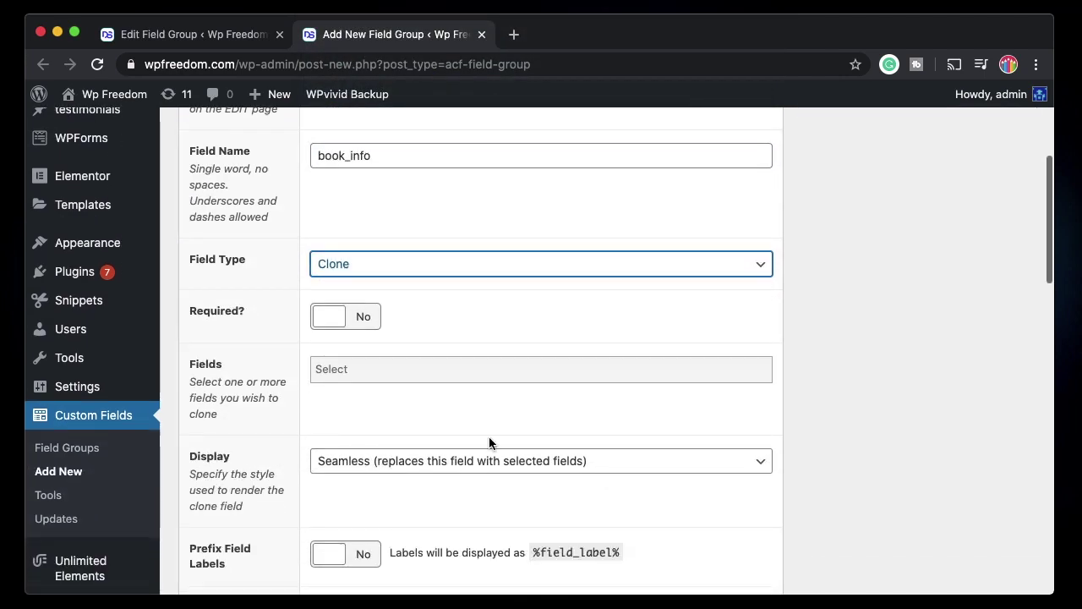
left_click(454, 369)
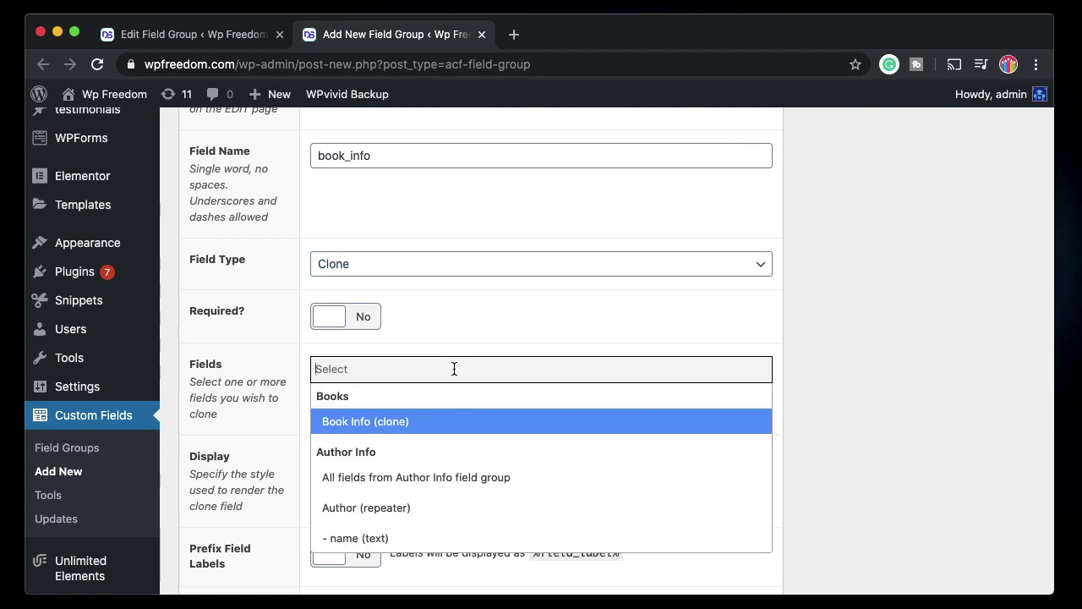
scroll(435, 479, "down", 1)
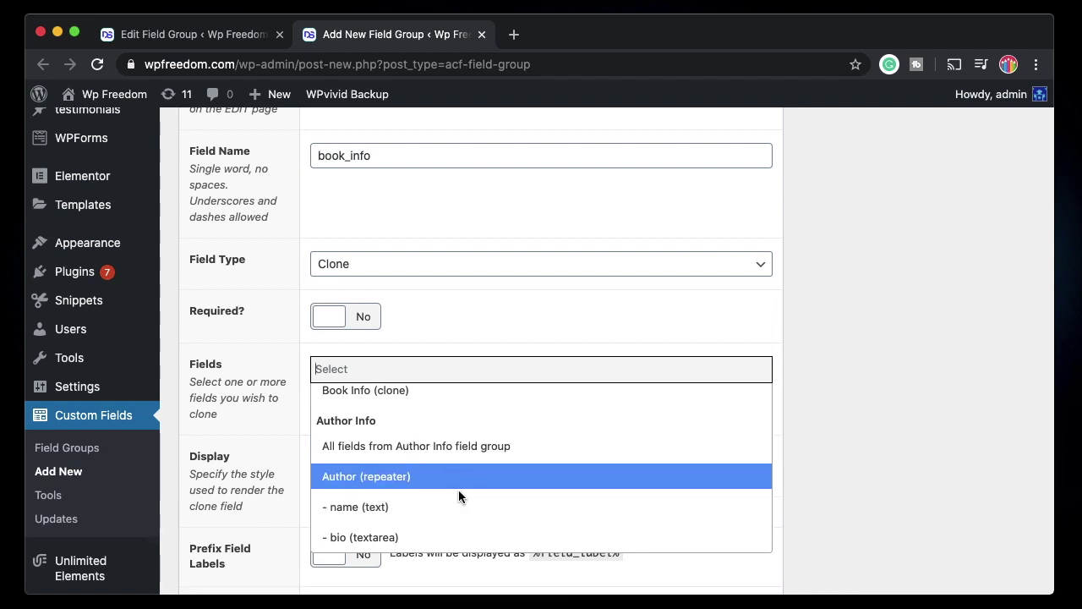
scroll(459, 494, "down", 2)
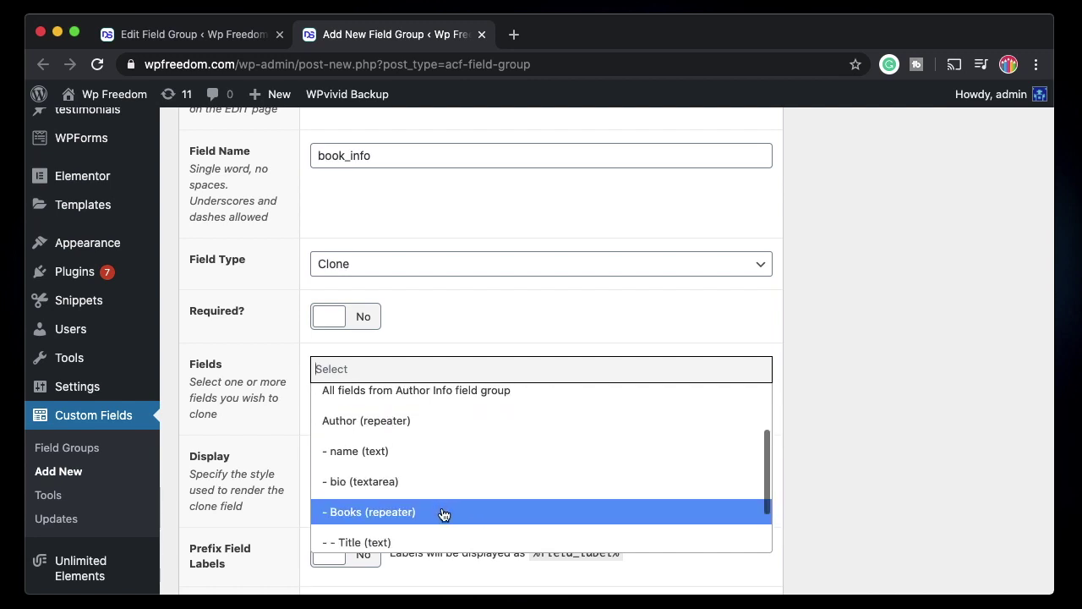
left_click(444, 514)
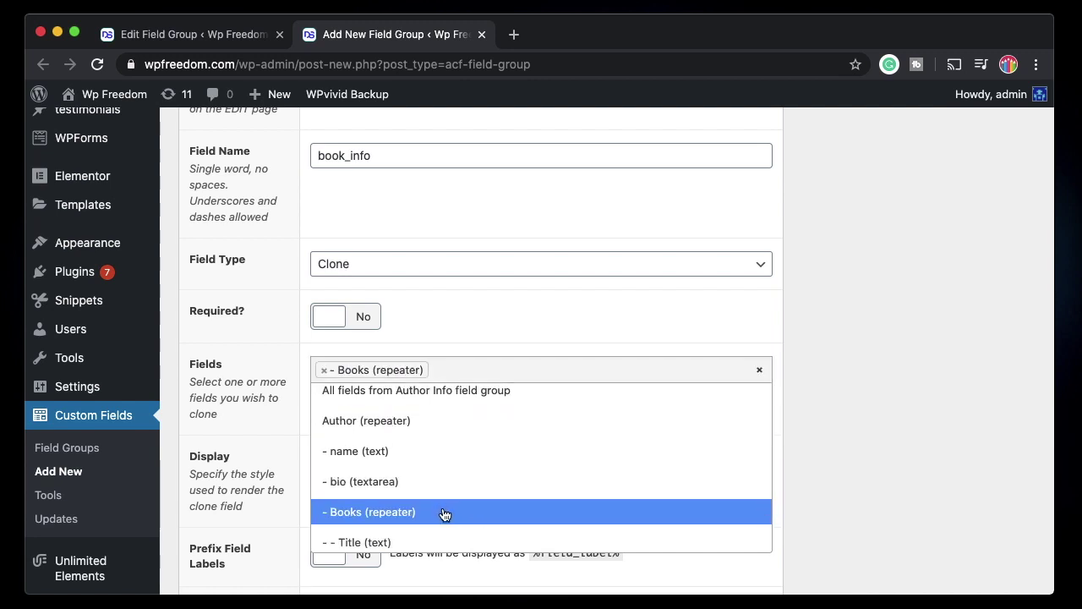
- Set the Books group's location rule to show when Post Type is equal to Review, and publish the field group
left_click(546, 310)
scroll(500, 331, "up", 2)
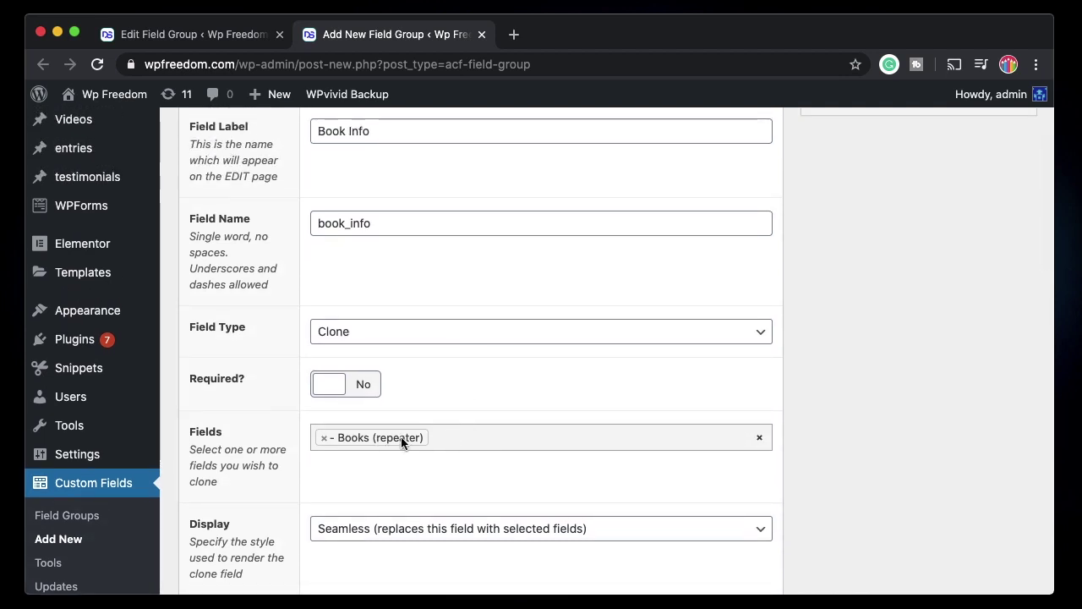
scroll(525, 385, "up", 5)
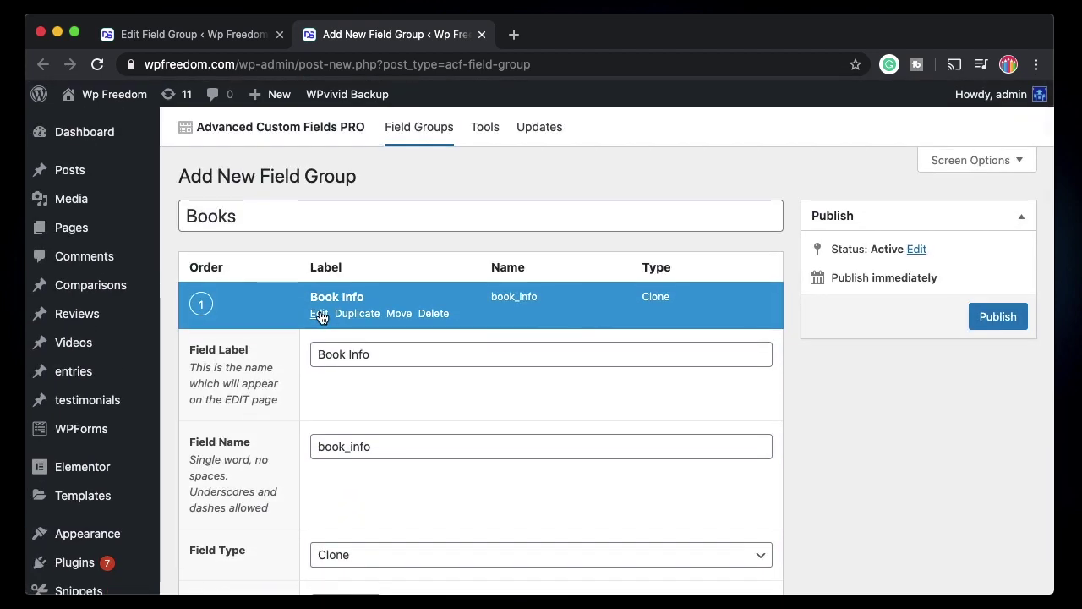
left_click(321, 317)
scroll(422, 403, "down", 3)
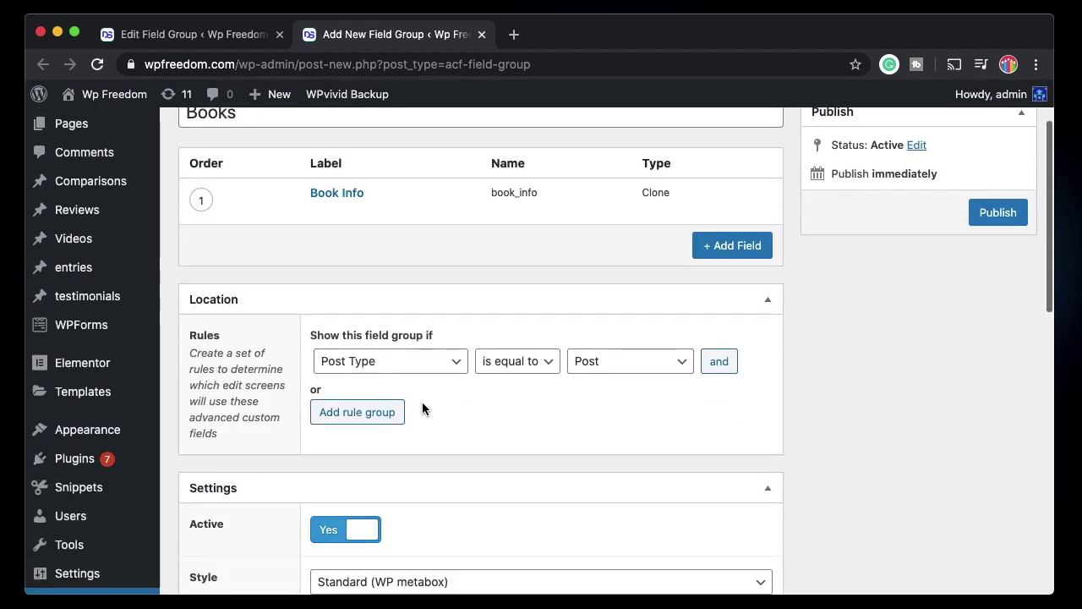
left_click(658, 361)
left_click(618, 426)
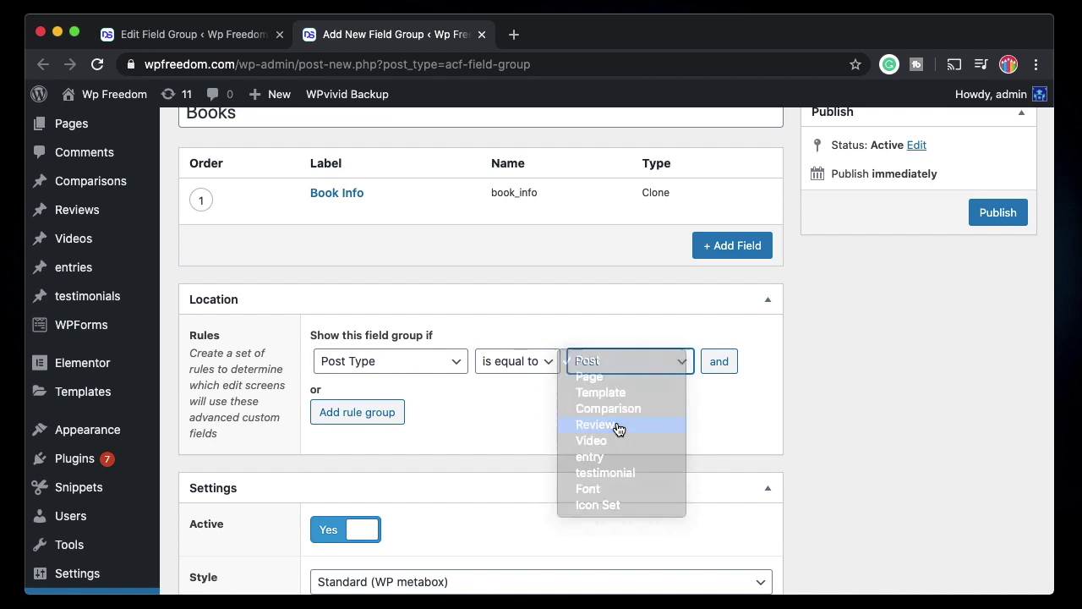
left_click(977, 218)
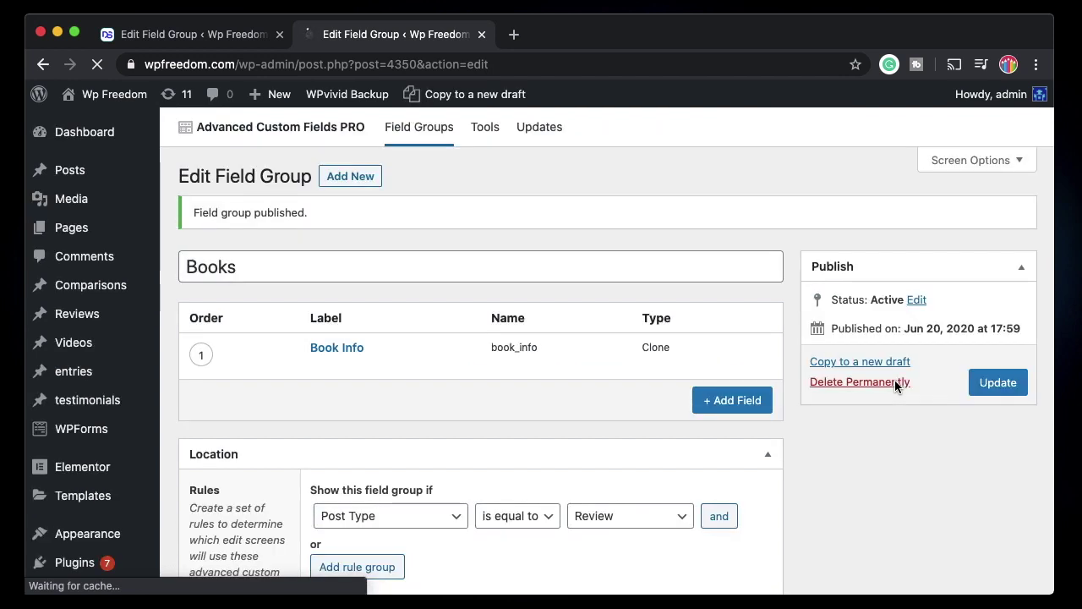
- Start a new review in a separate browser tab and add a row to its Books repeater
mouse_move(101, 314)
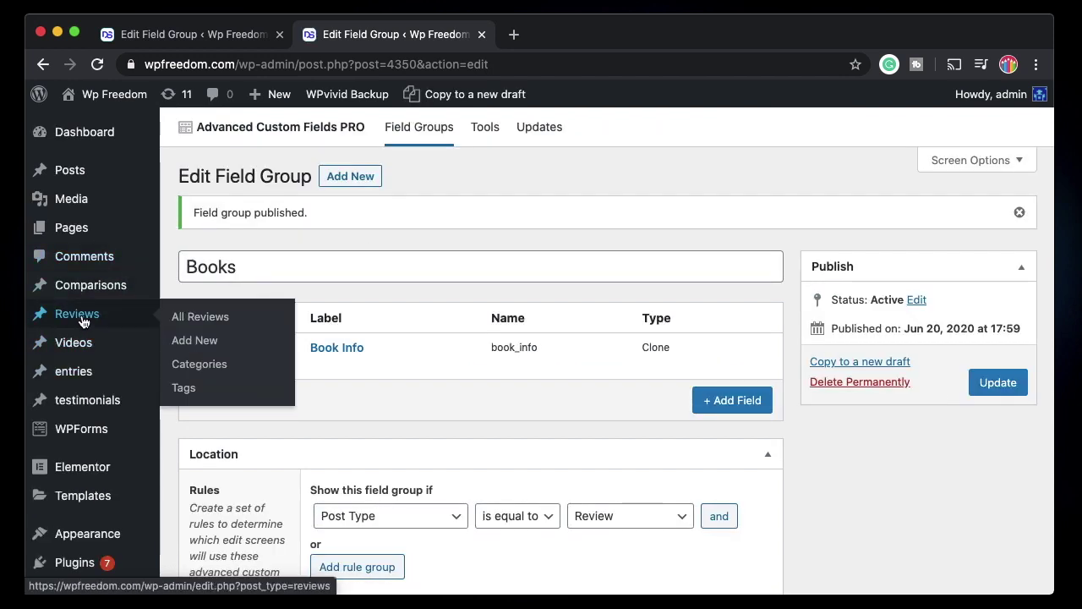
left_click(187, 344, "super")
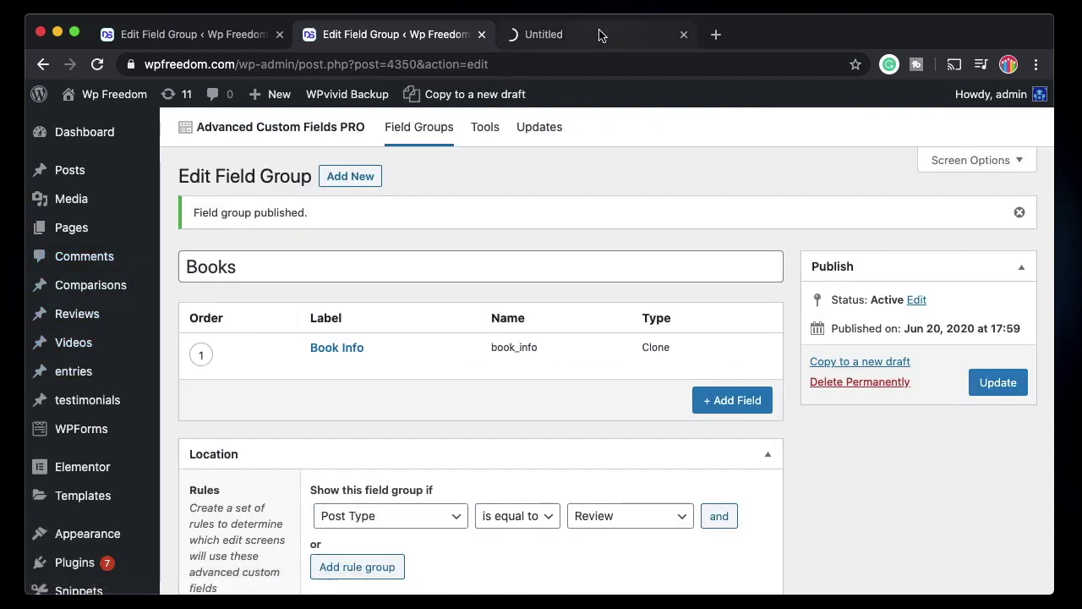
left_click(600, 30)
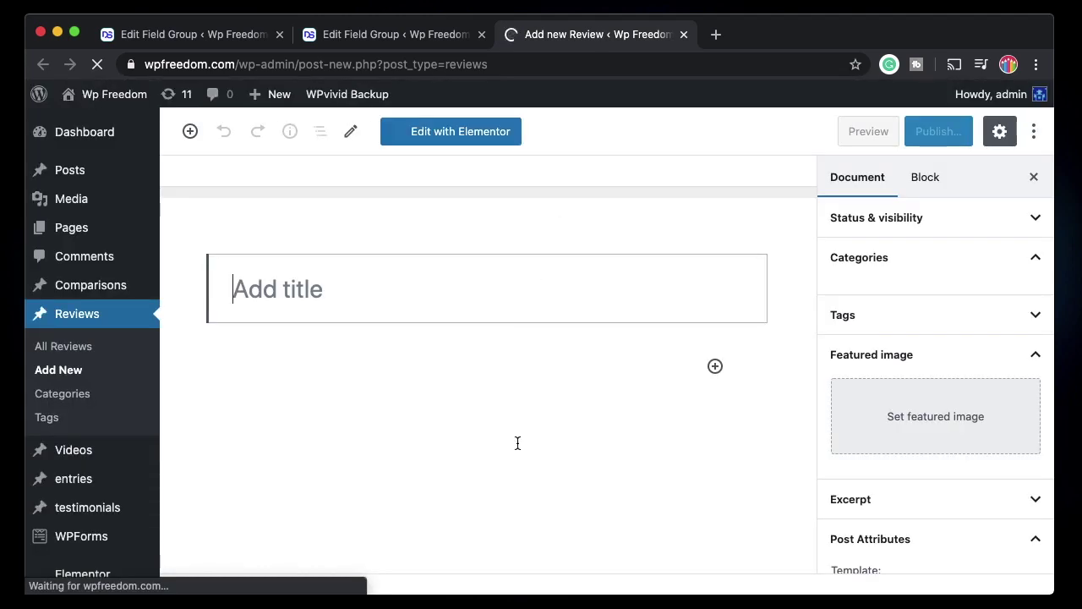
scroll(518, 443, "down", 3)
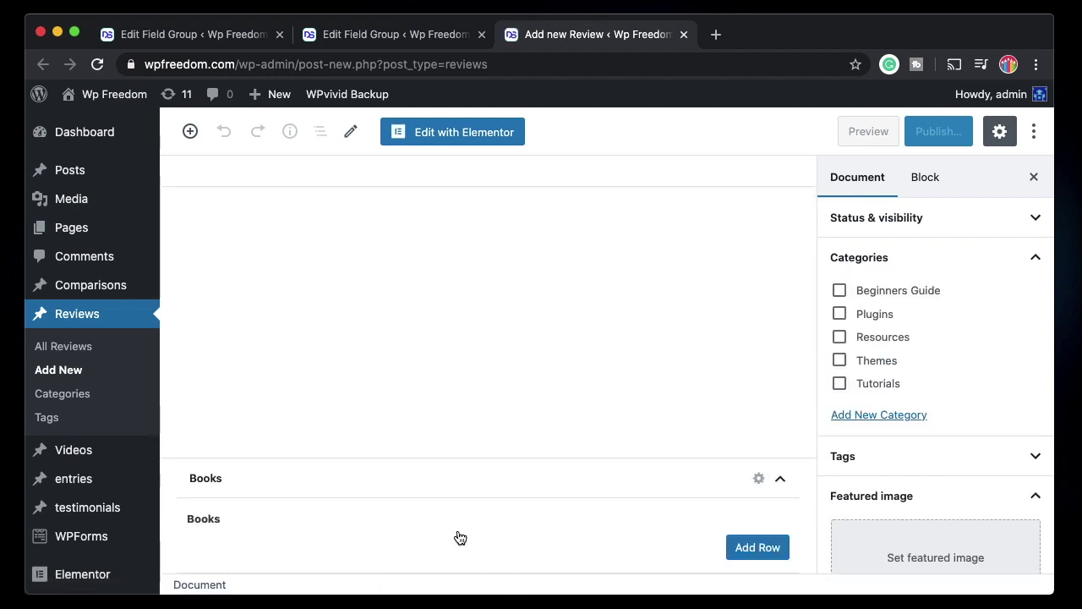
left_click(758, 547)
scroll(668, 358, "down", 2)
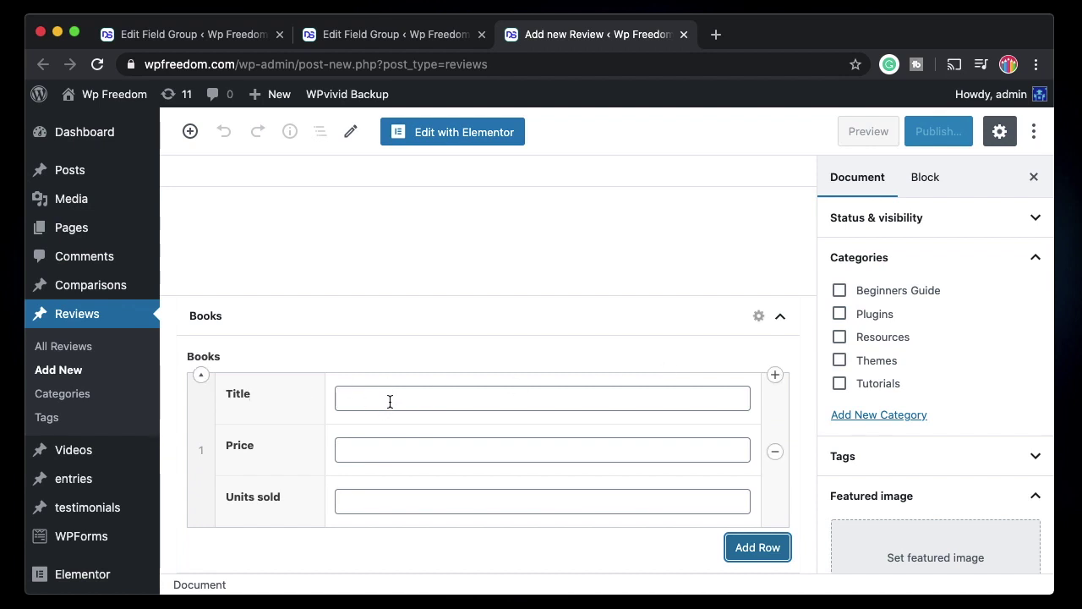
- Compare the original Books repeater in Author Info with the Book Info clone field and the fields on the new review
left_click(356, 38)
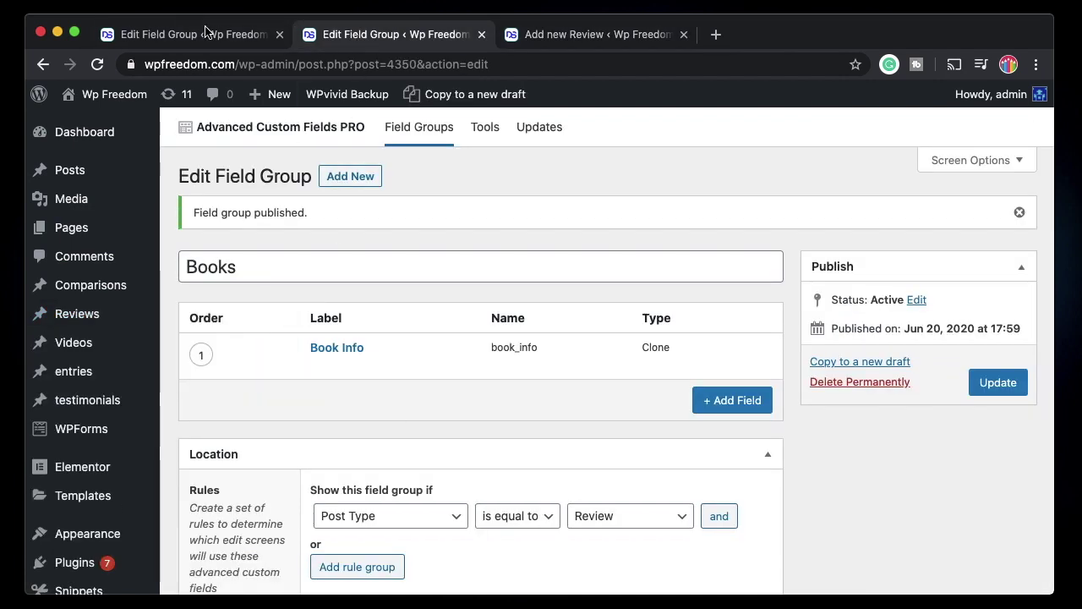
left_click(208, 35)
scroll(411, 386, "up", 3)
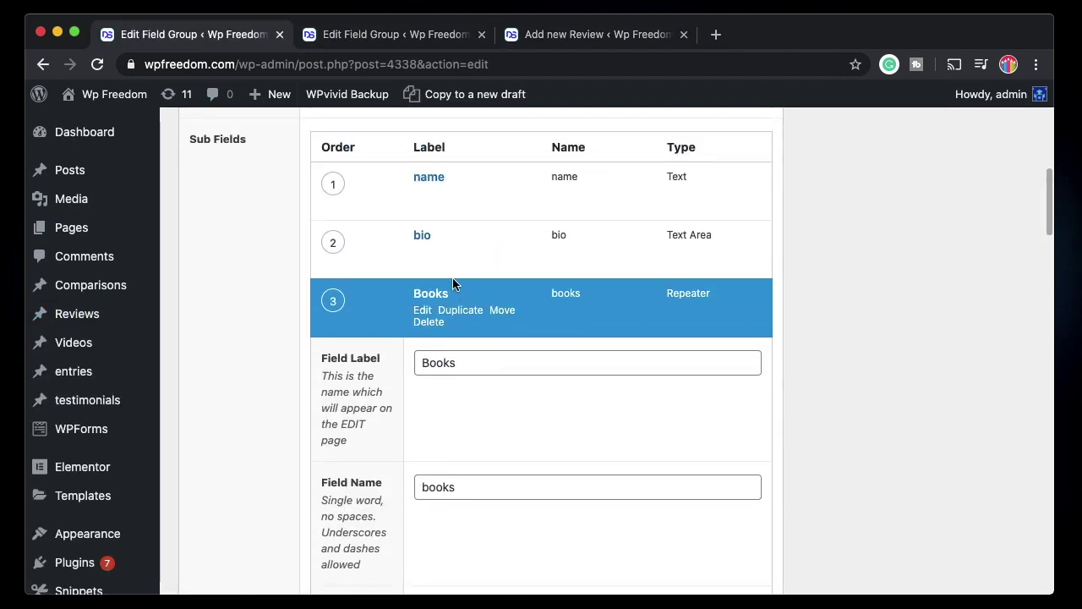
left_click(387, 39)
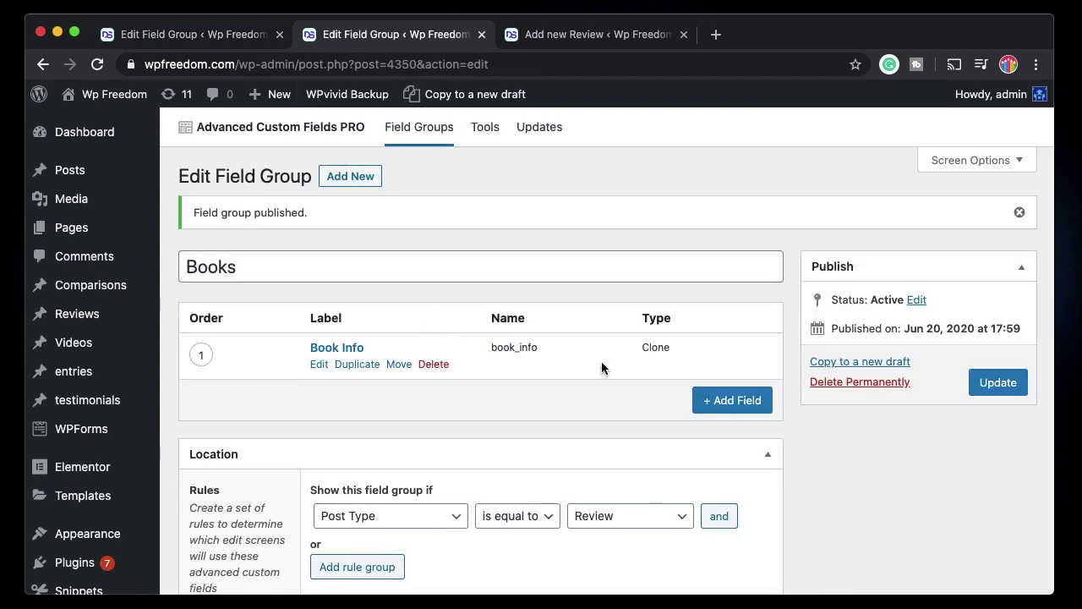
double_click(656, 350)
key("ctrl+Tab")
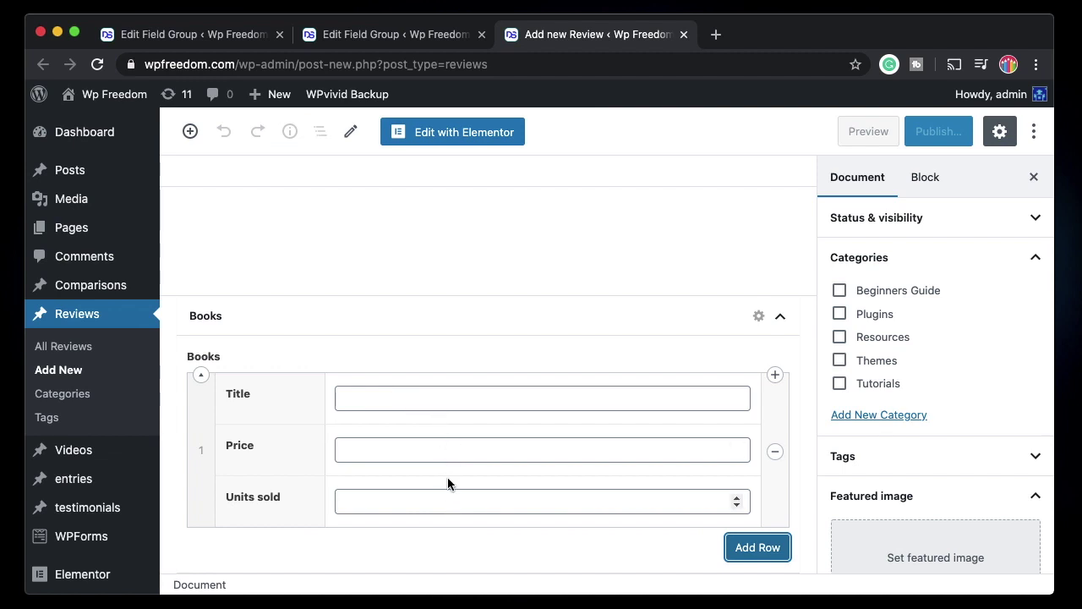
- Add a second field to the Books field group, labelled Author with the field name author
left_click(360, 36)
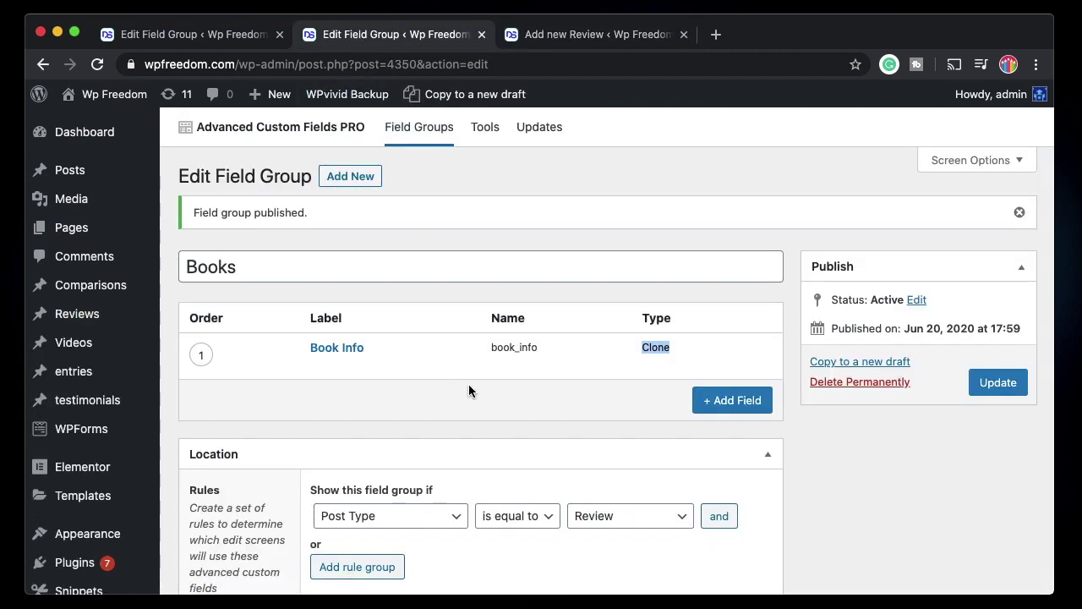
mouse_move(319, 366)
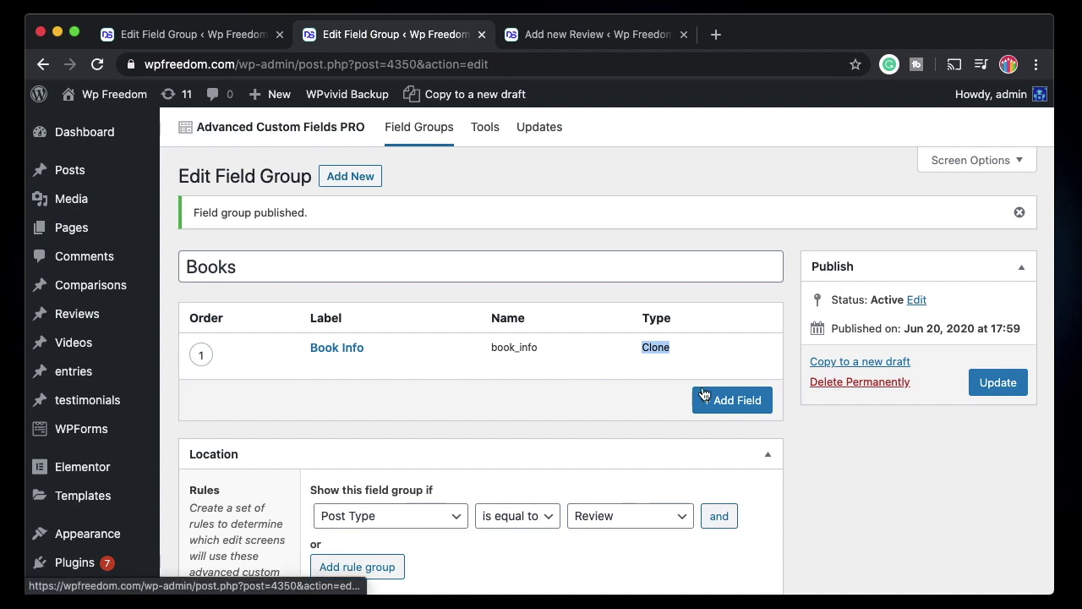
left_click(734, 400)
left_click(606, 445)
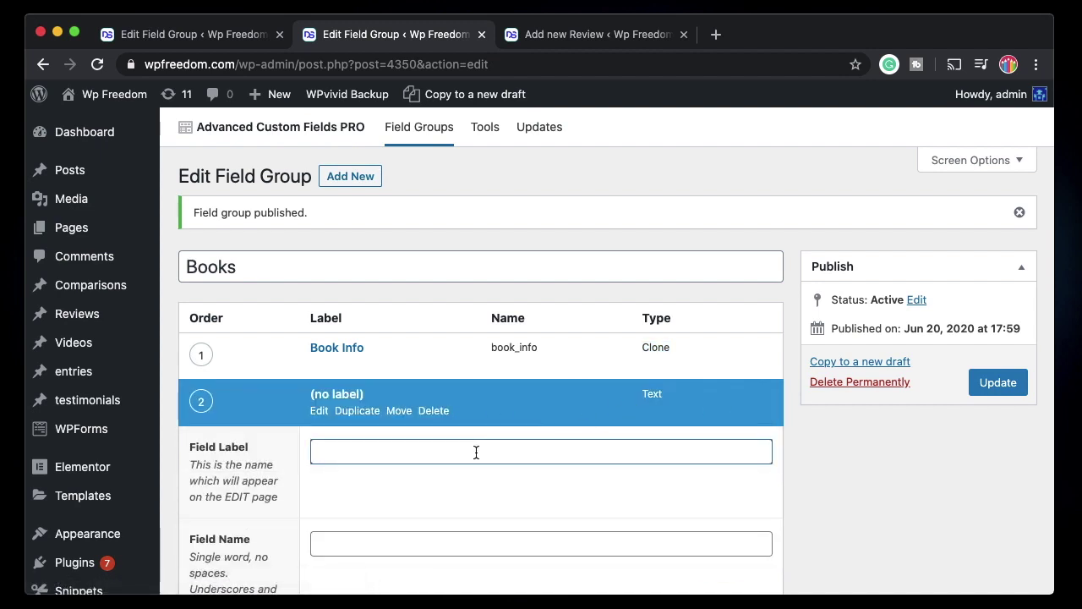
type("Author")
scroll(561, 488, "down", 3)
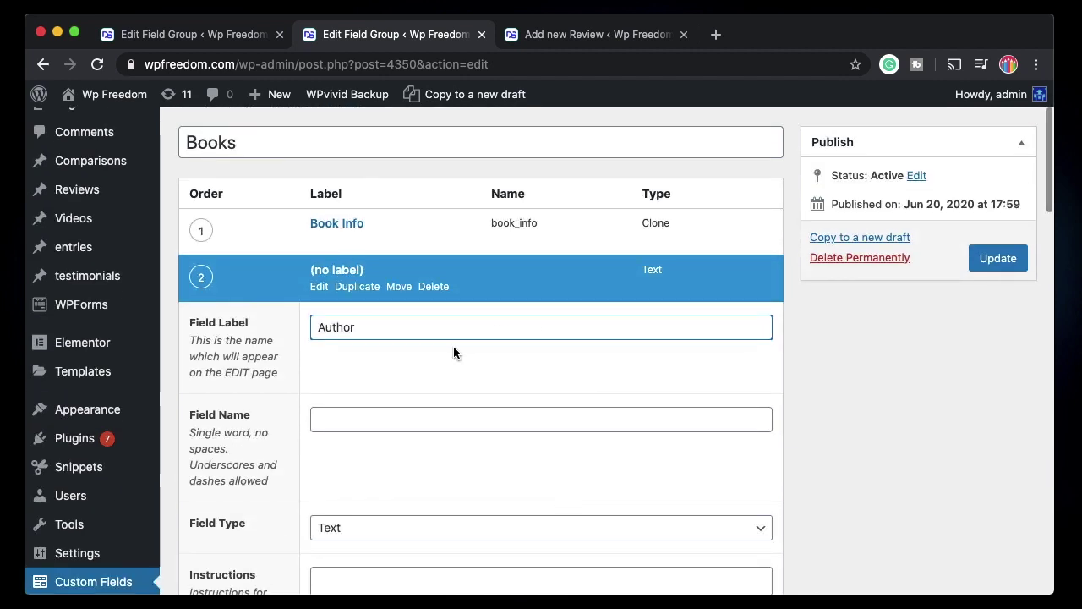
left_click(460, 411)
scroll(457, 411, "down", 4)
scroll(457, 411, "down", 1)
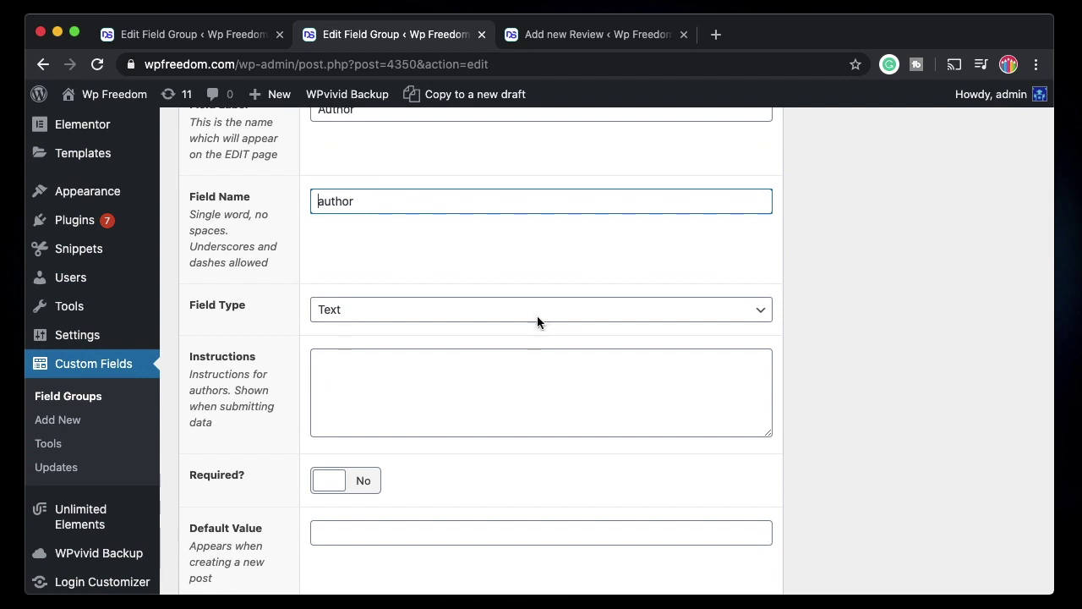
- Set the Author field's type to Clone and choose the name and bio fields from Author Info as the fields to clone
left_click(536, 319)
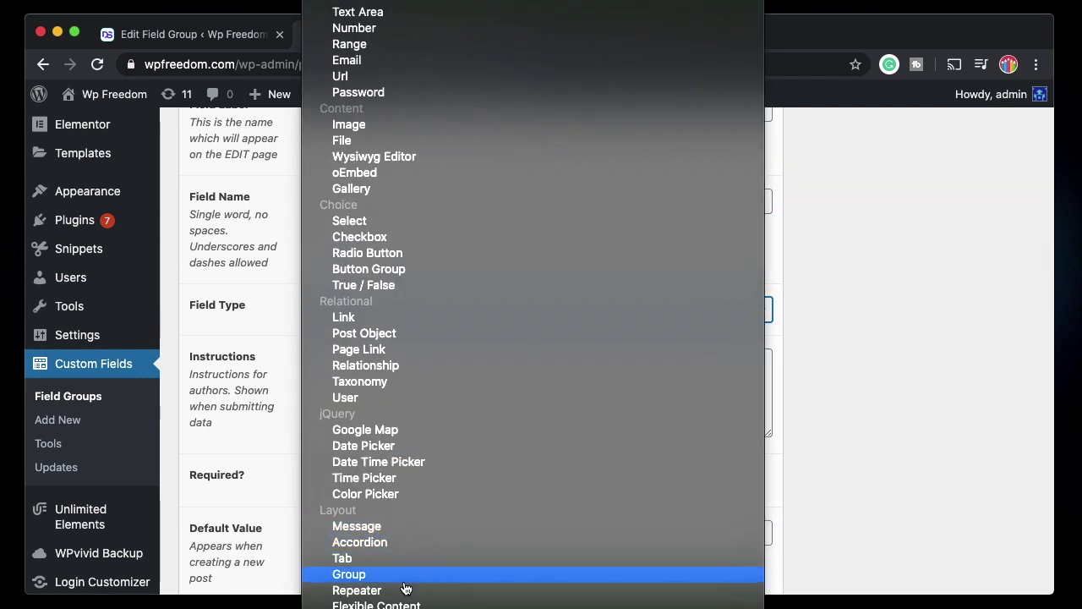
left_click(461, 602)
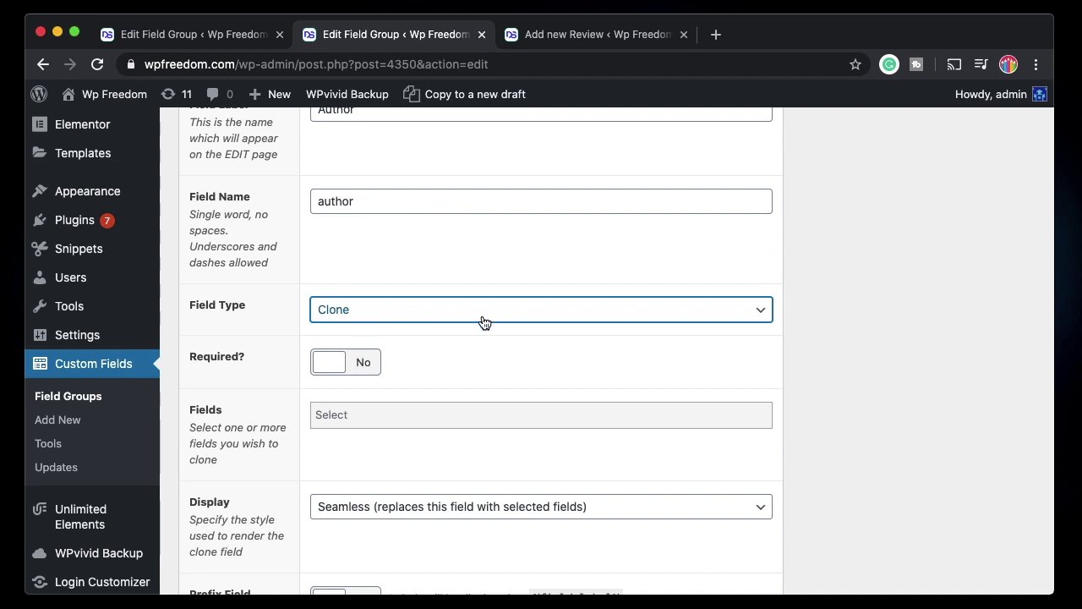
left_click(462, 421)
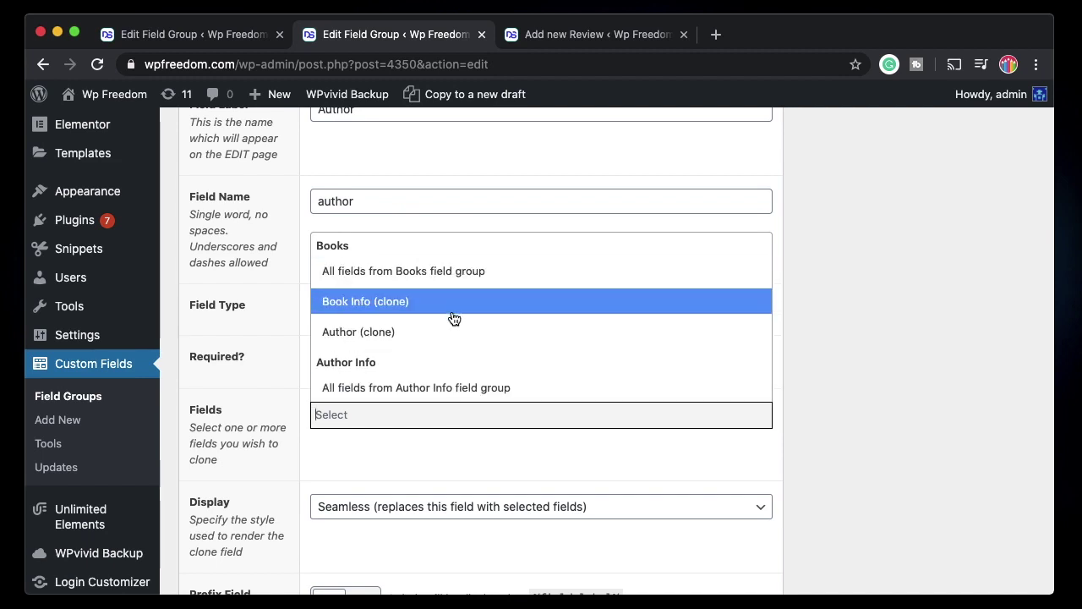
scroll(448, 367, "down", 1)
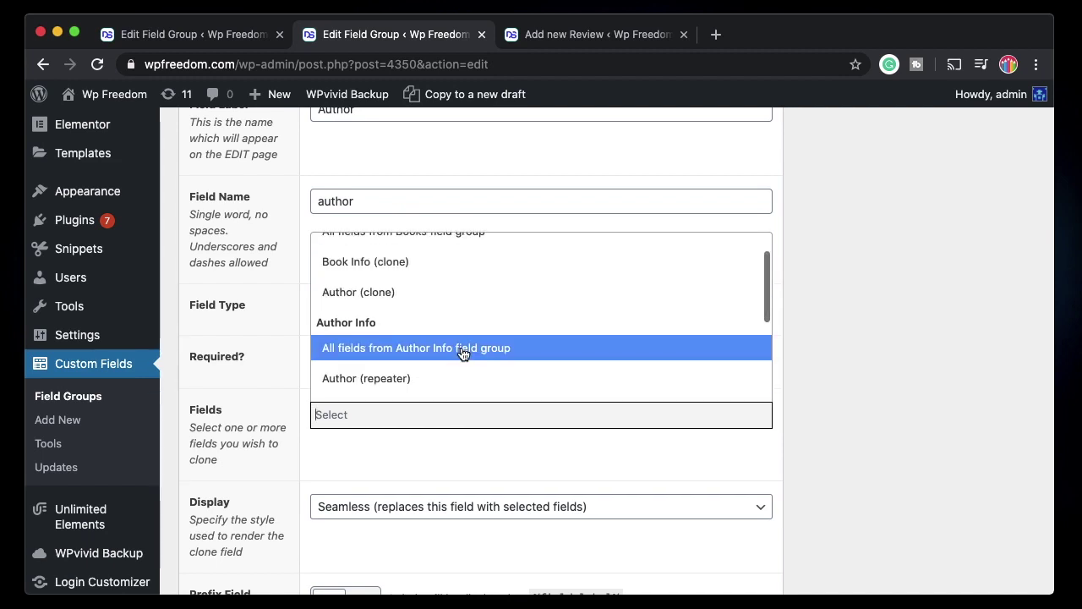
scroll(464, 354, "down", 2)
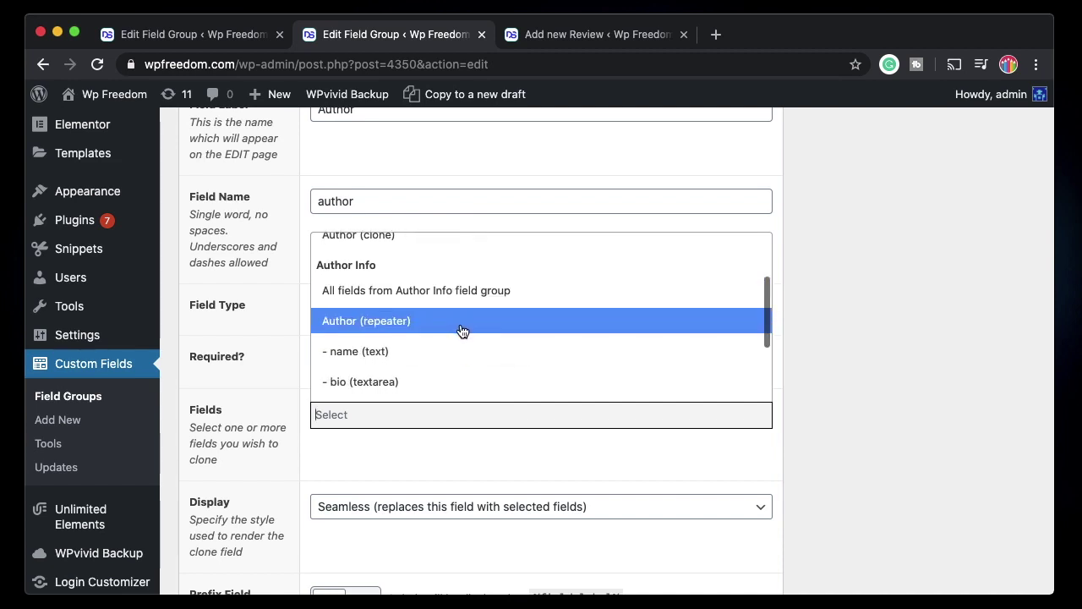
left_click(443, 358)
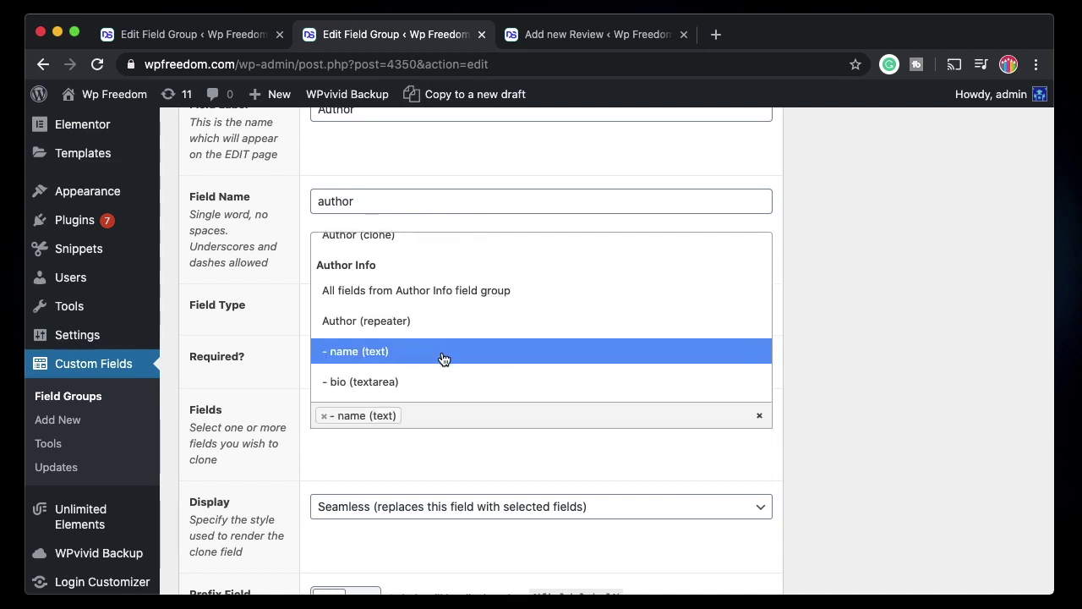
left_click(428, 389)
left_click(577, 445)
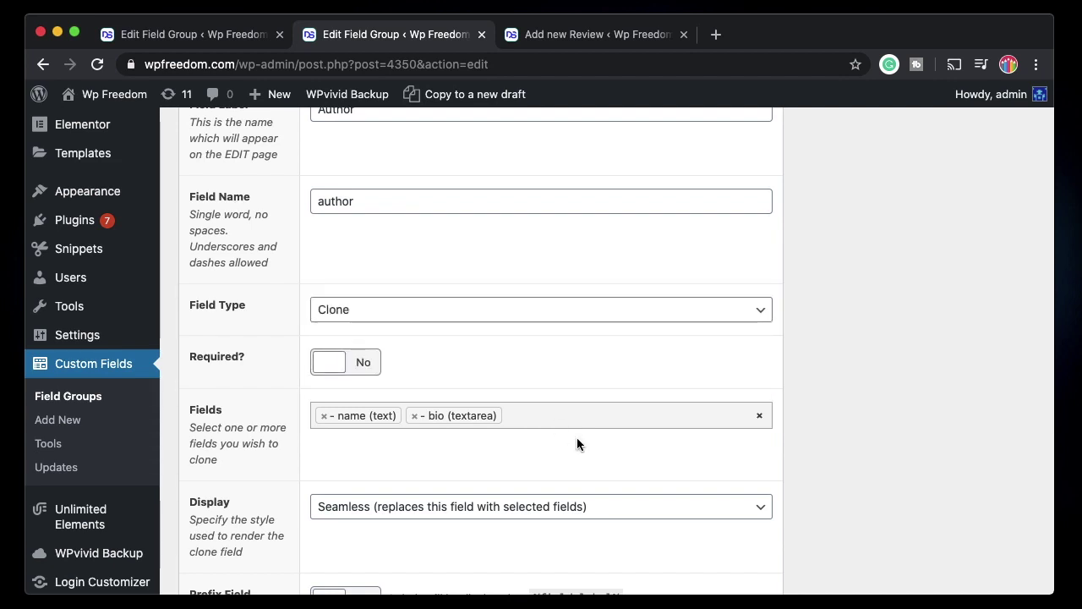
- Collapse the Author field's settings and update the Books field group
scroll(577, 442, "up", 5)
left_click(318, 417)
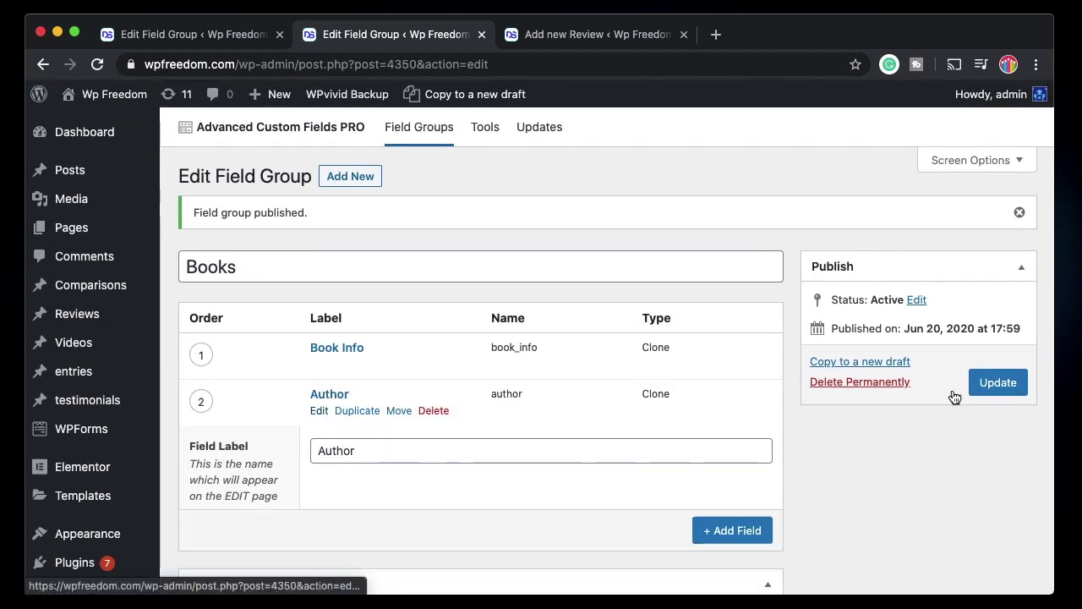
left_click(998, 385)
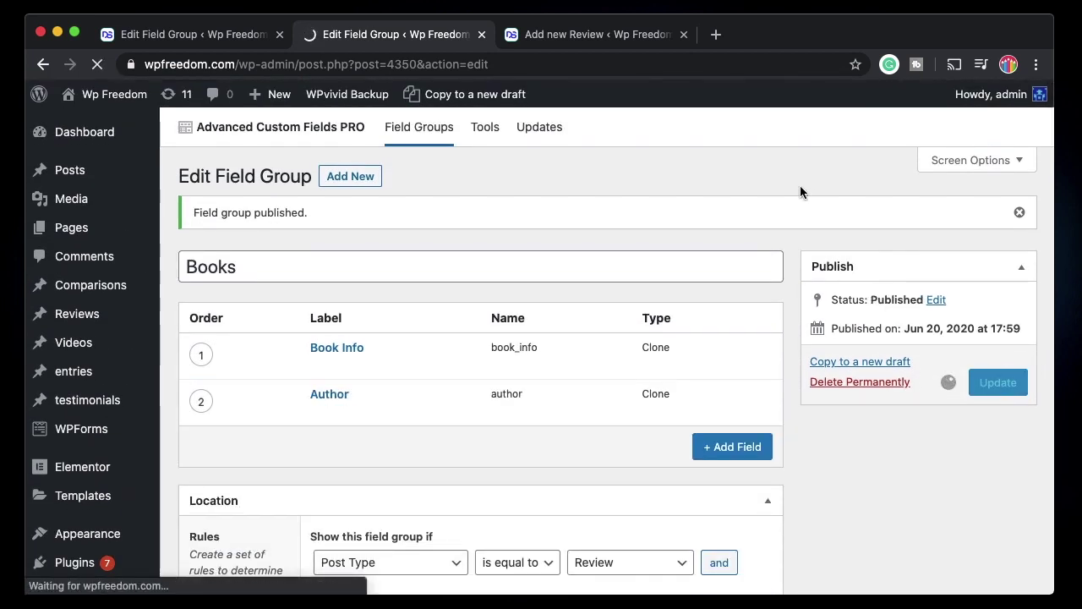
- Reload the new review page and check the location rule of the Books field group
left_click(592, 43)
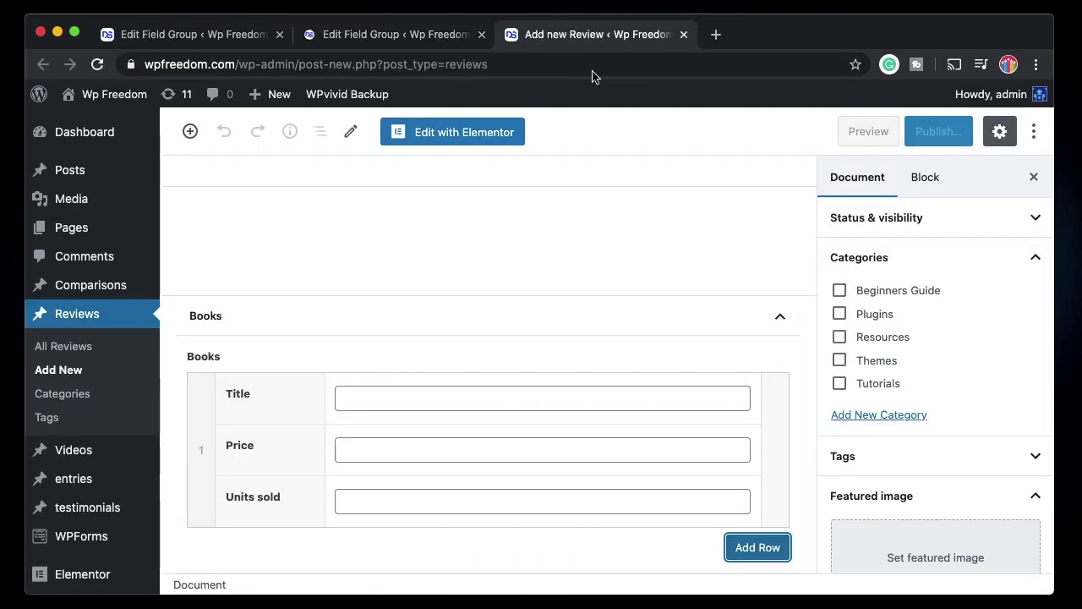
left_click(98, 68)
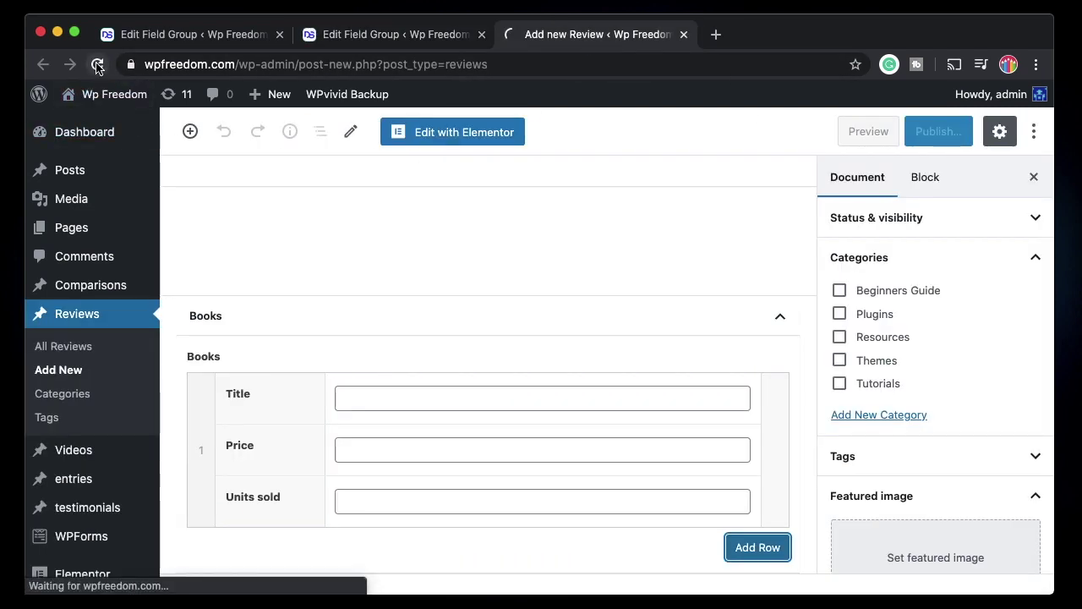
left_click(389, 34)
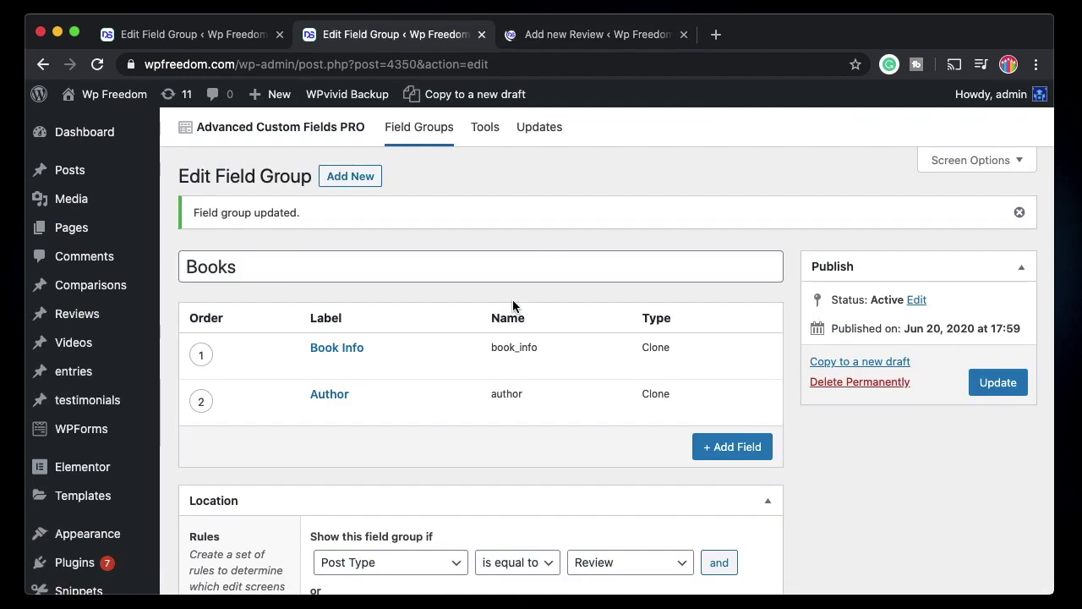
scroll(537, 470, "down", 3)
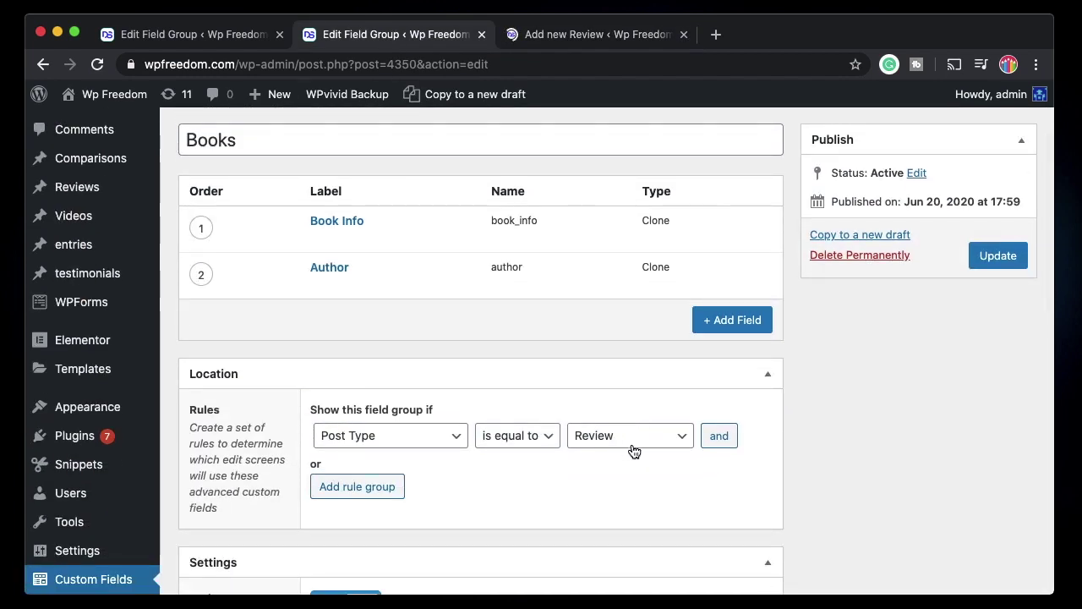
- Add a row to the Books repeater on the reloaded review and examine it together with the cloned name and bio fields
left_click(608, 32)
scroll(416, 460, "down", 5)
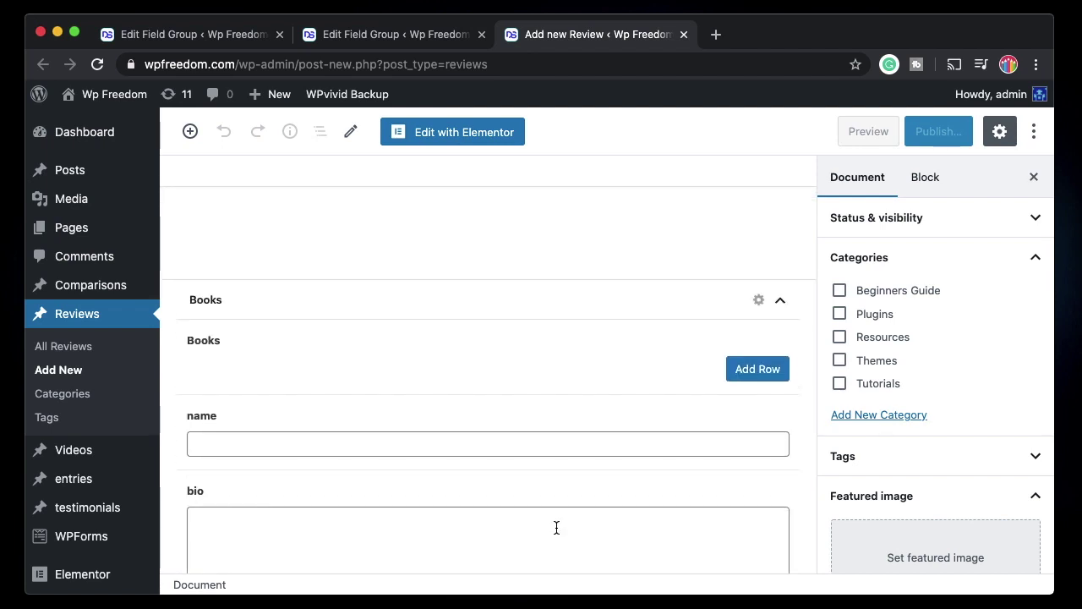
left_click(758, 282)
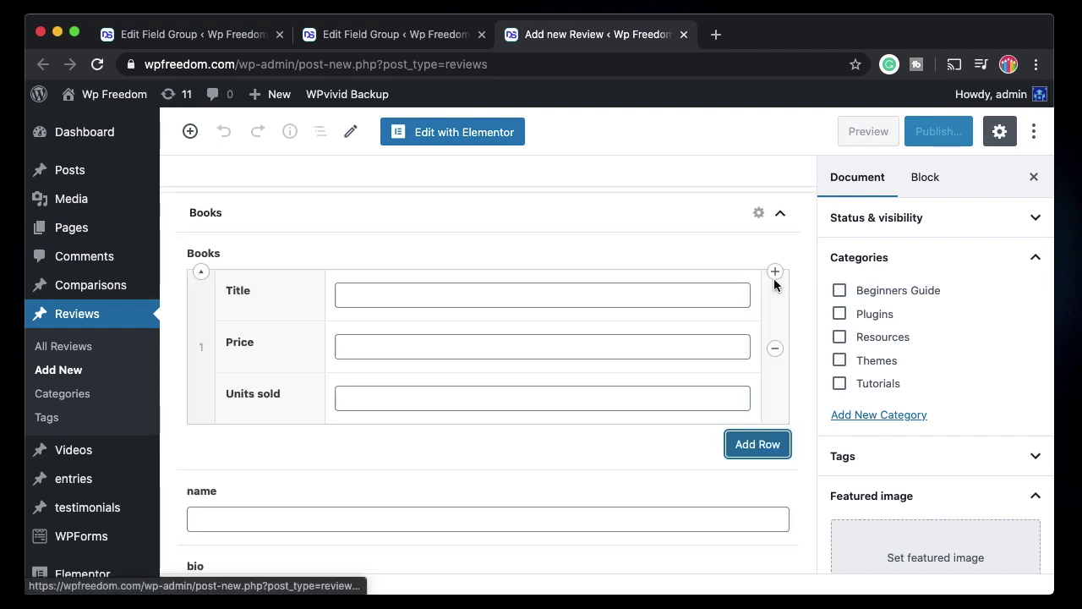
scroll(587, 381, "down", 2)
scroll(588, 381, "up", 2)
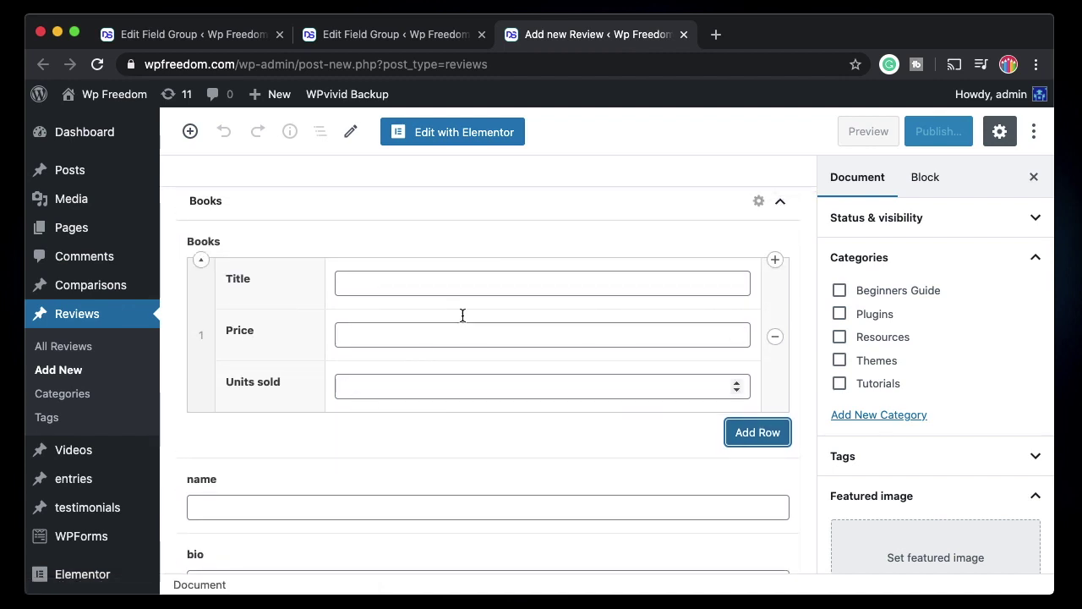
- Compare the cloned name and bio fields on the new review with the Author field in the Author Info field group
scroll(445, 372, "down", 3)
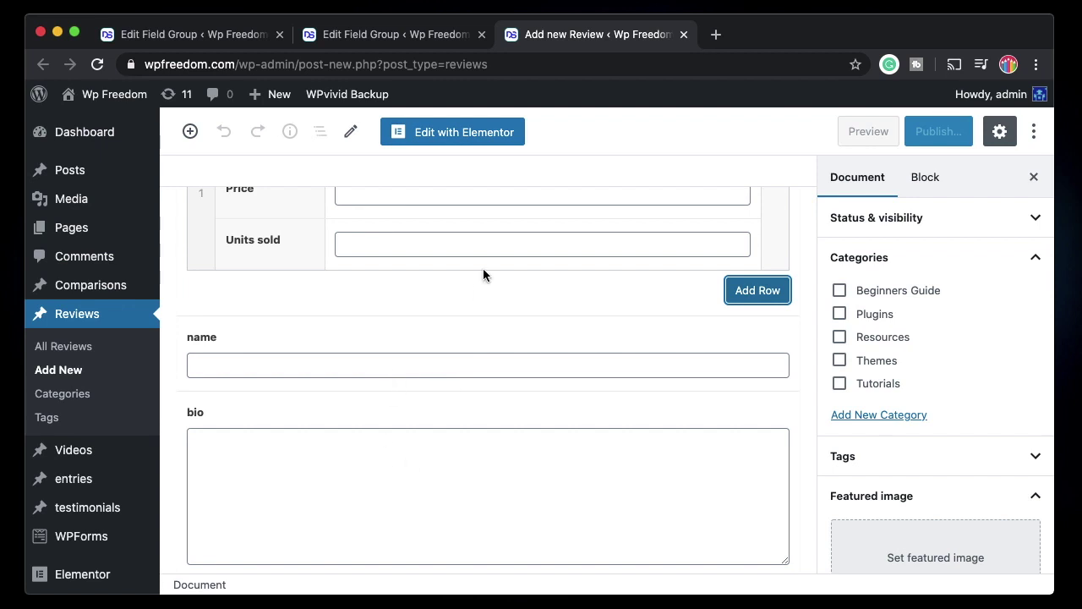
left_click(173, 36)
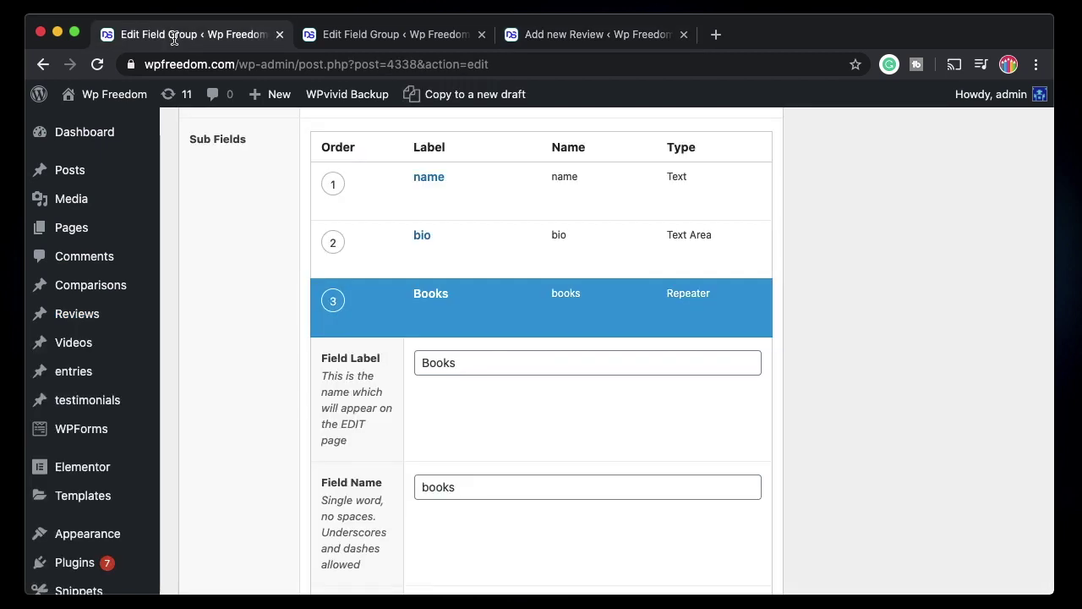
scroll(377, 291, "up", 10)
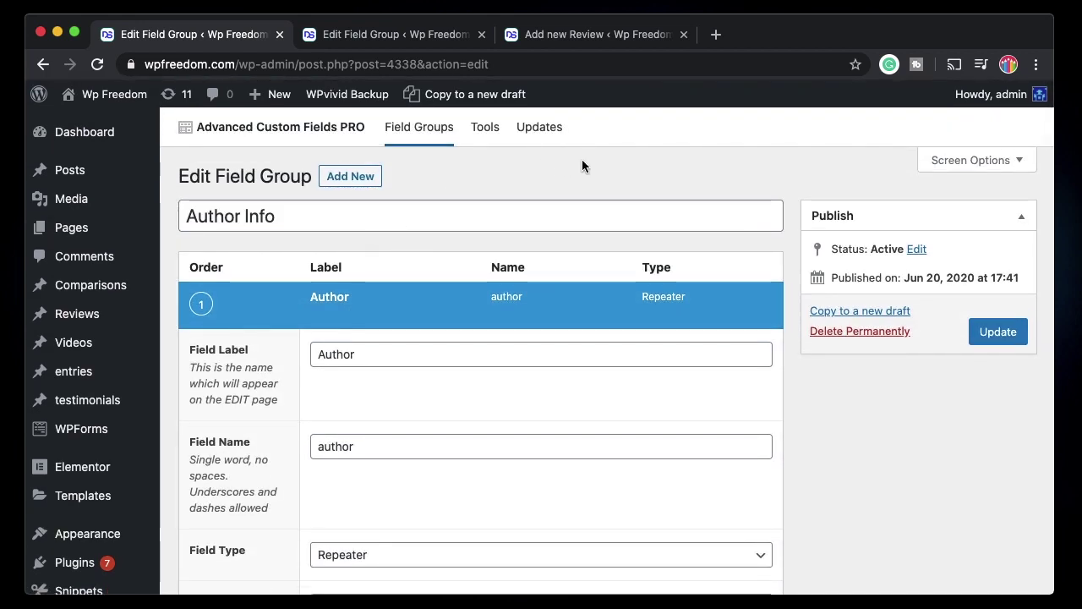
left_click(556, 38)
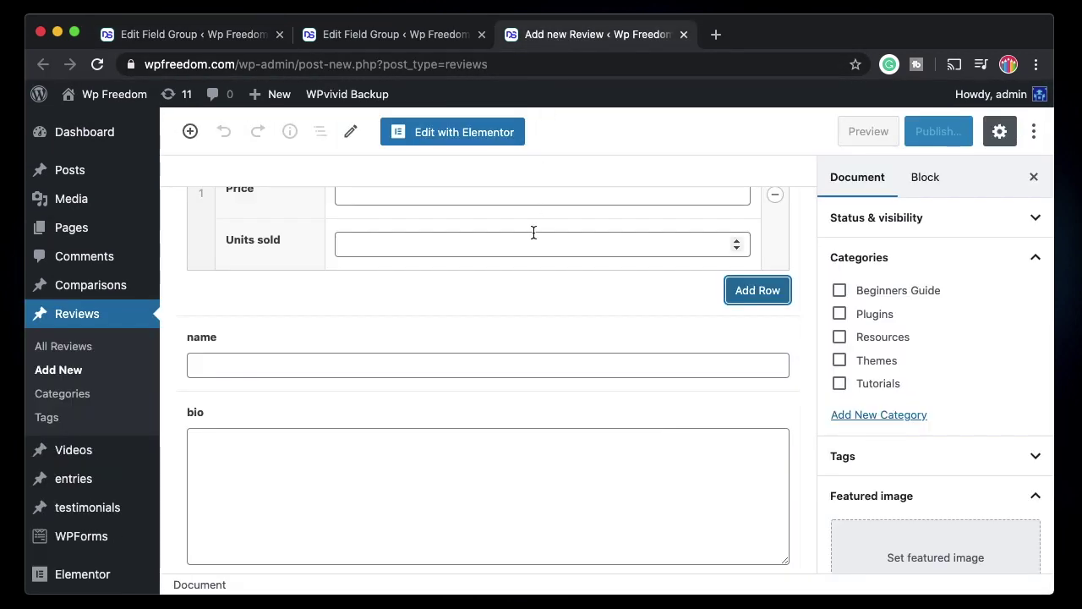
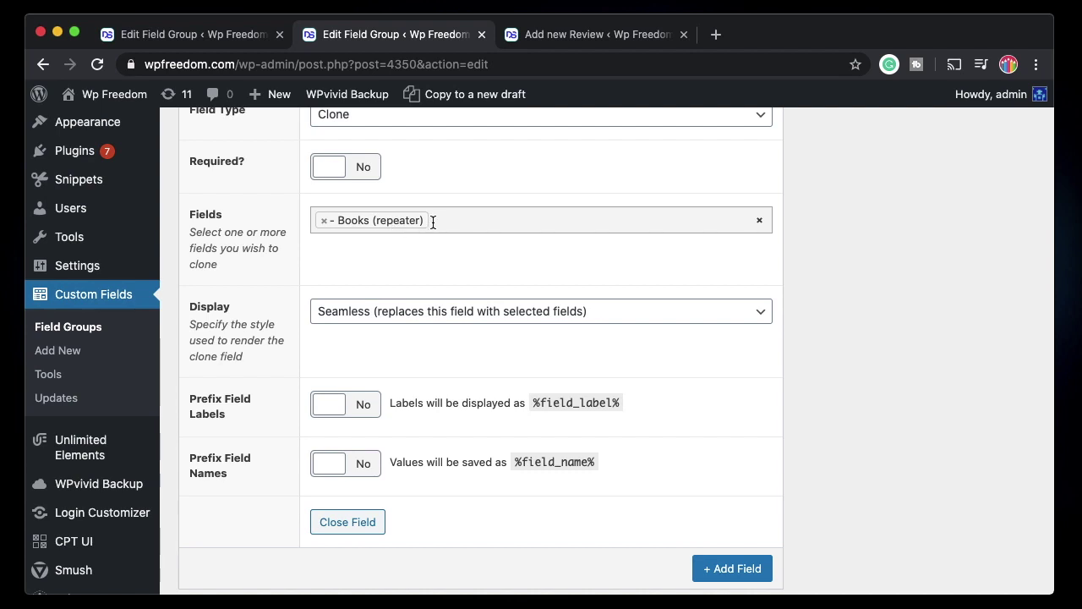
- Collapse the Book Info field's settings and add a field labelled Books 2 with the name books_2 to the Books field group
key("Return")
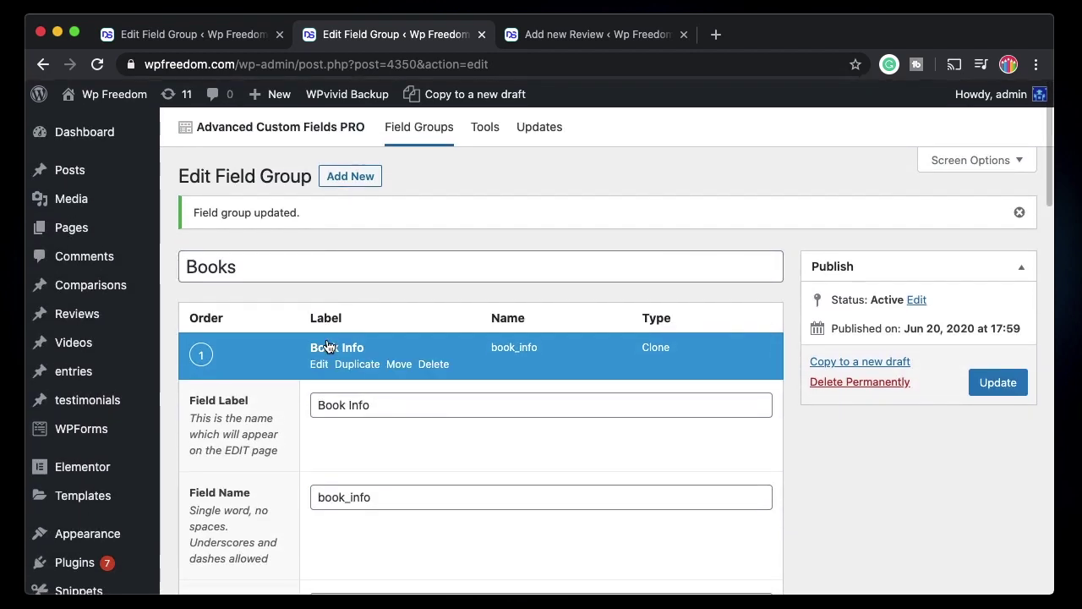
left_click(319, 365)
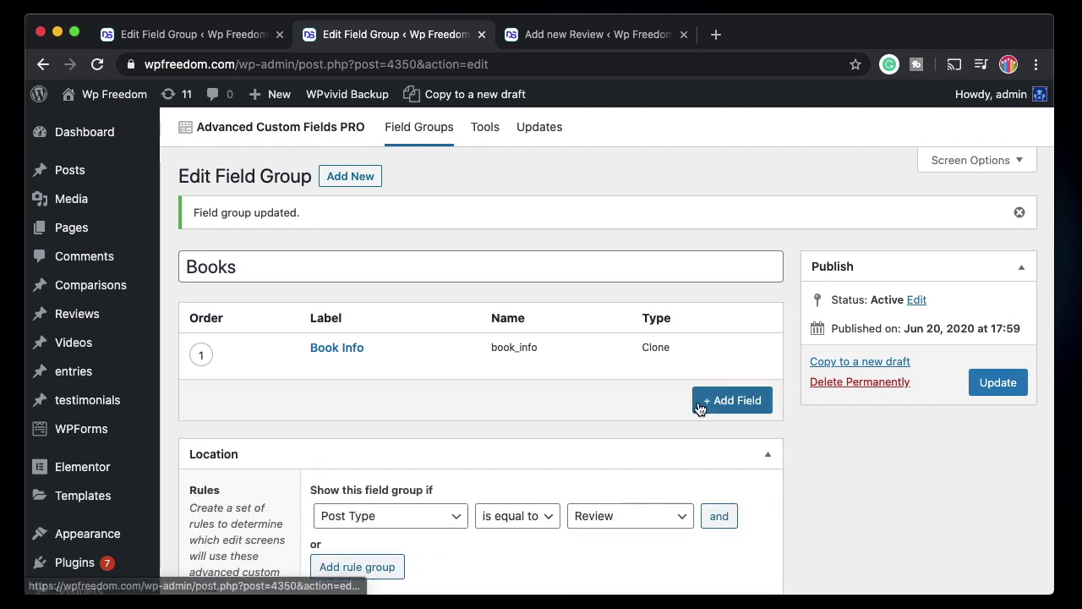
left_click(702, 404)
type("Books 2")
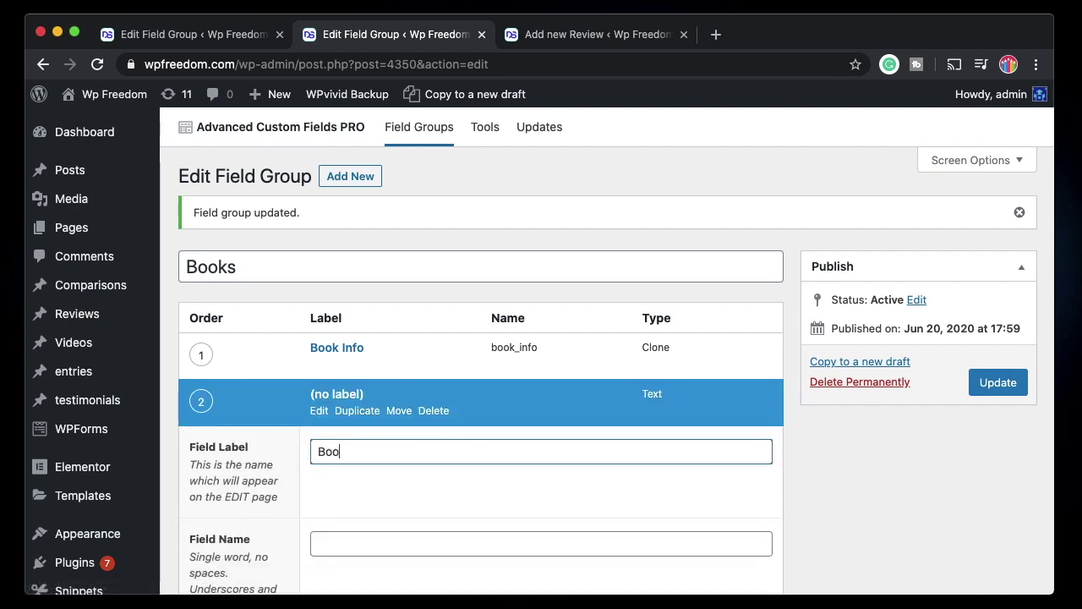
left_click(416, 542)
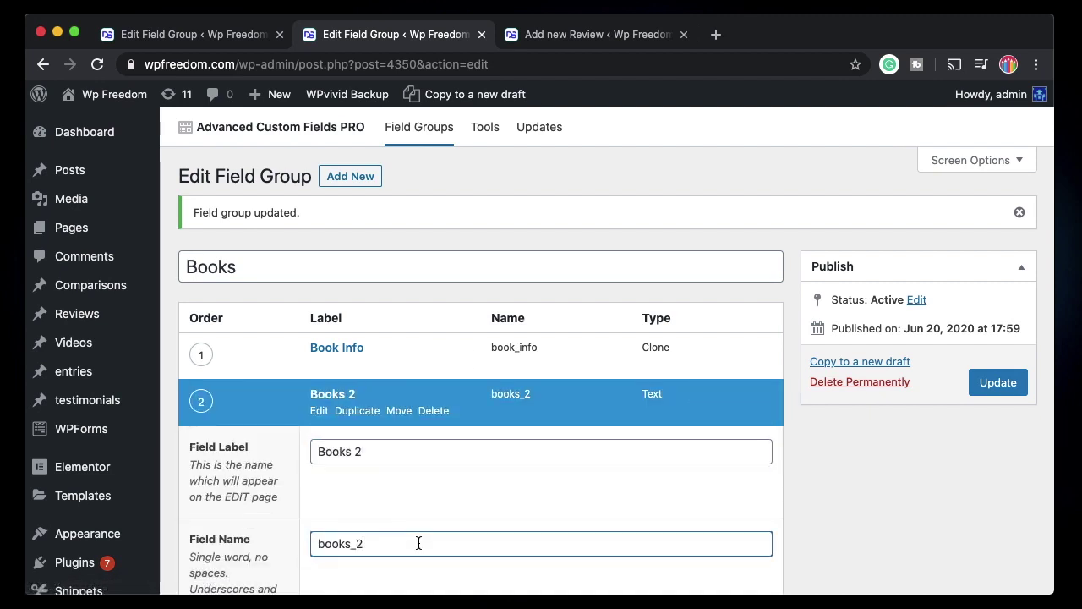
scroll(417, 541, "down", 5)
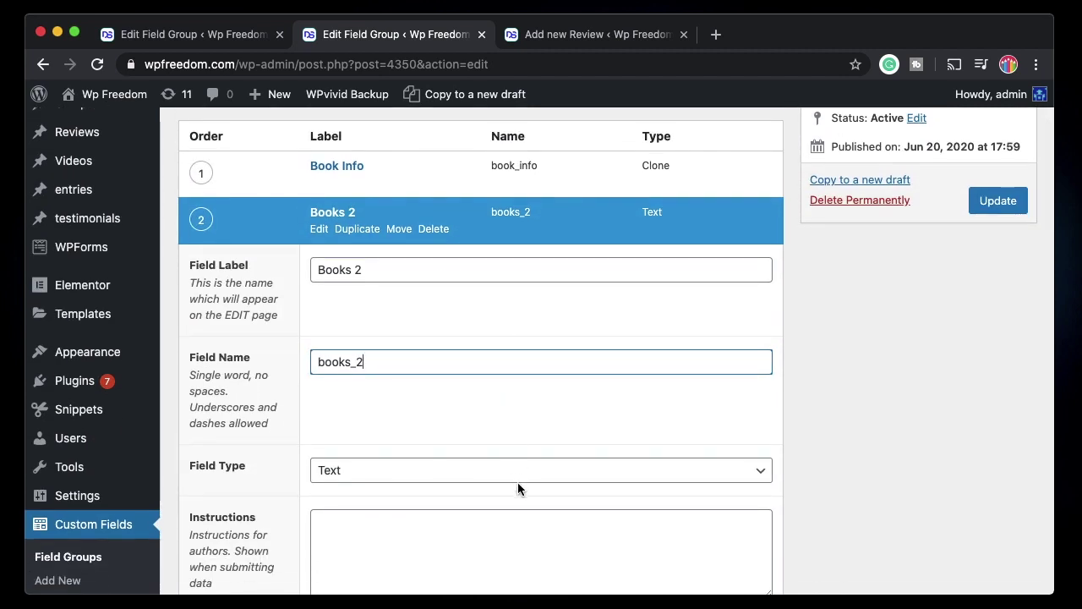
- Set the Books 2 field's type to Clone and choose the Books repeater from Author Info as the field to clone
left_click(546, 475)
scroll(514, 494, "down", 10)
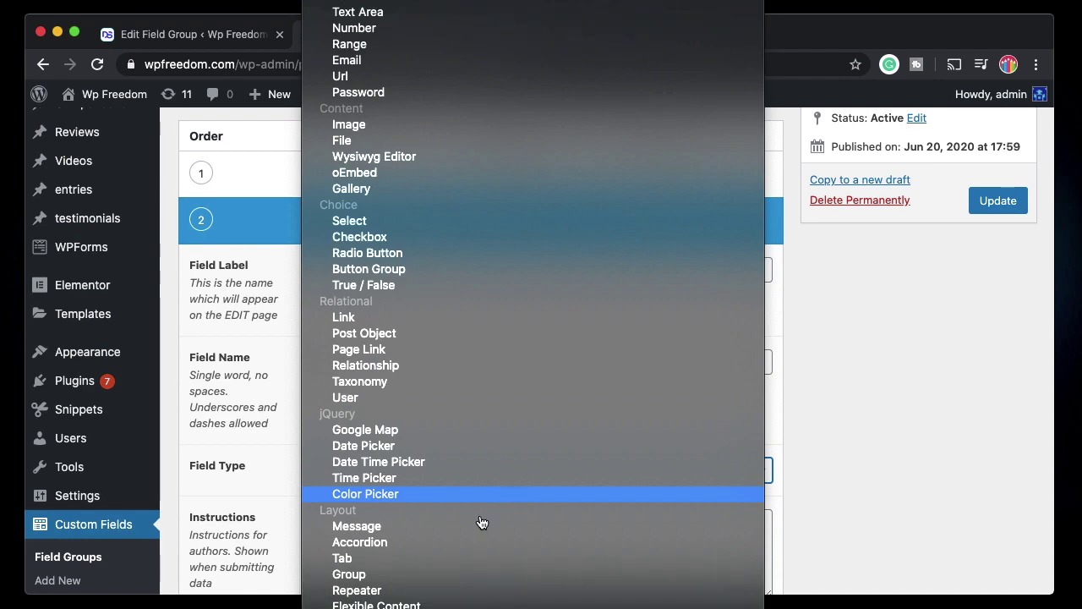
left_click(431, 583)
scroll(520, 418, "down", 5)
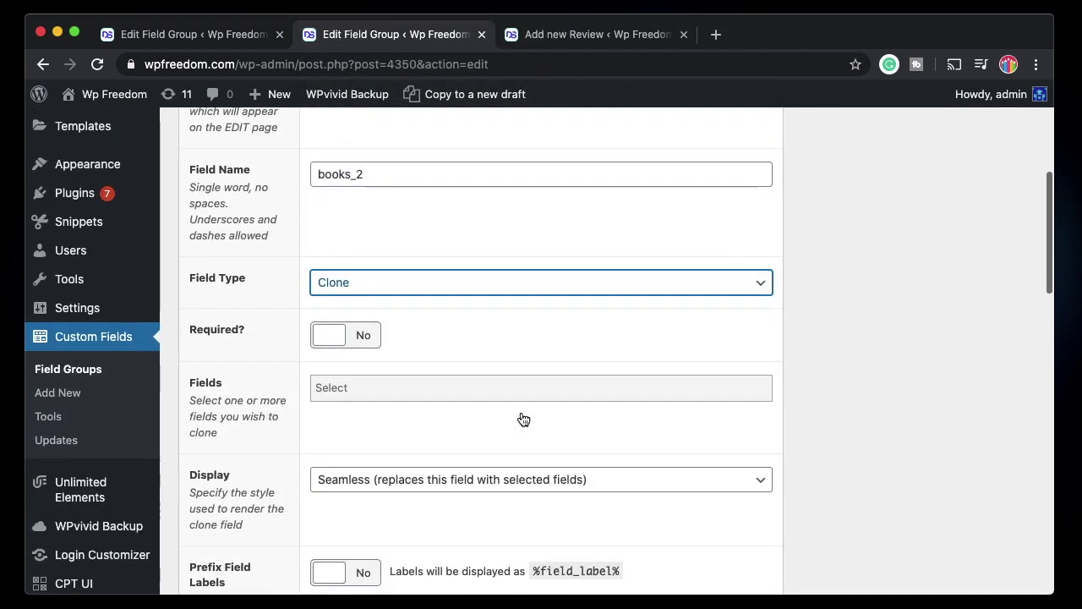
left_click(446, 395)
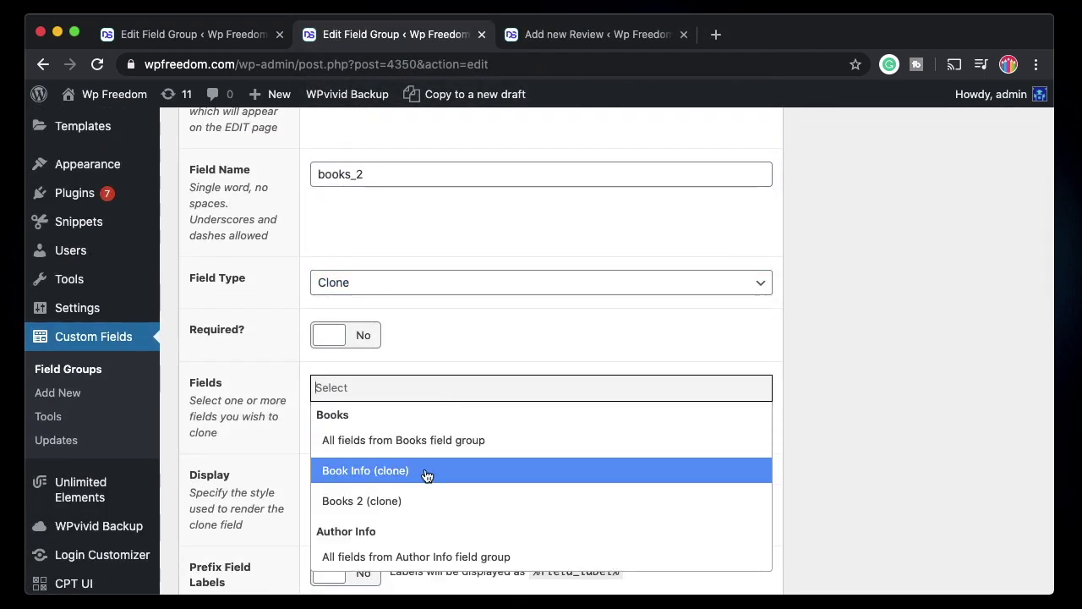
scroll(427, 484, "down", 5)
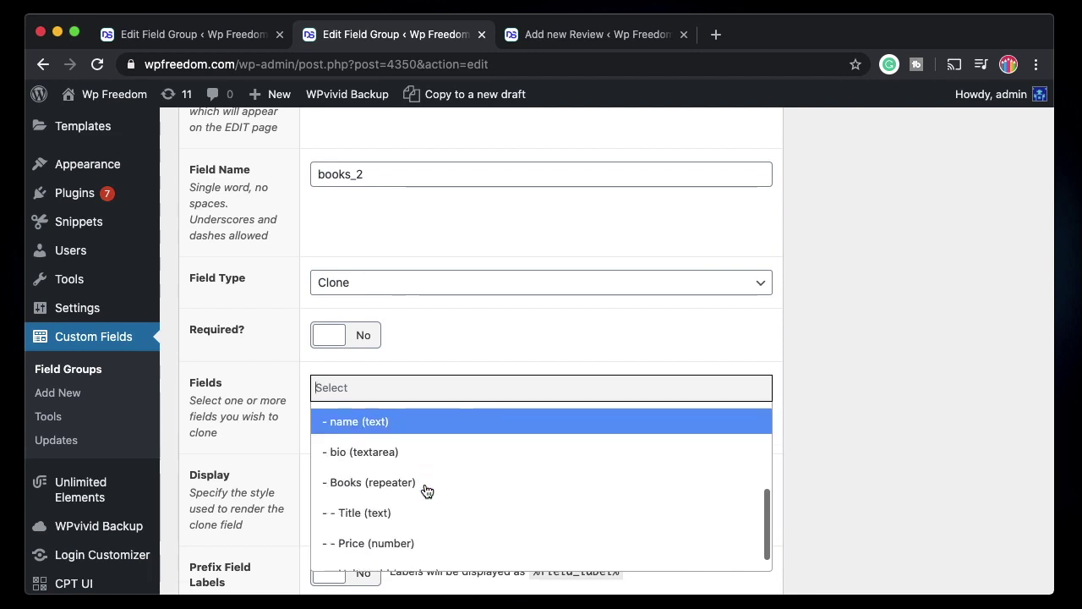
left_click(443, 487)
left_click(470, 331)
- Collapse the Books 2 field's settings and update the Books field group
scroll(470, 331, "up", 8)
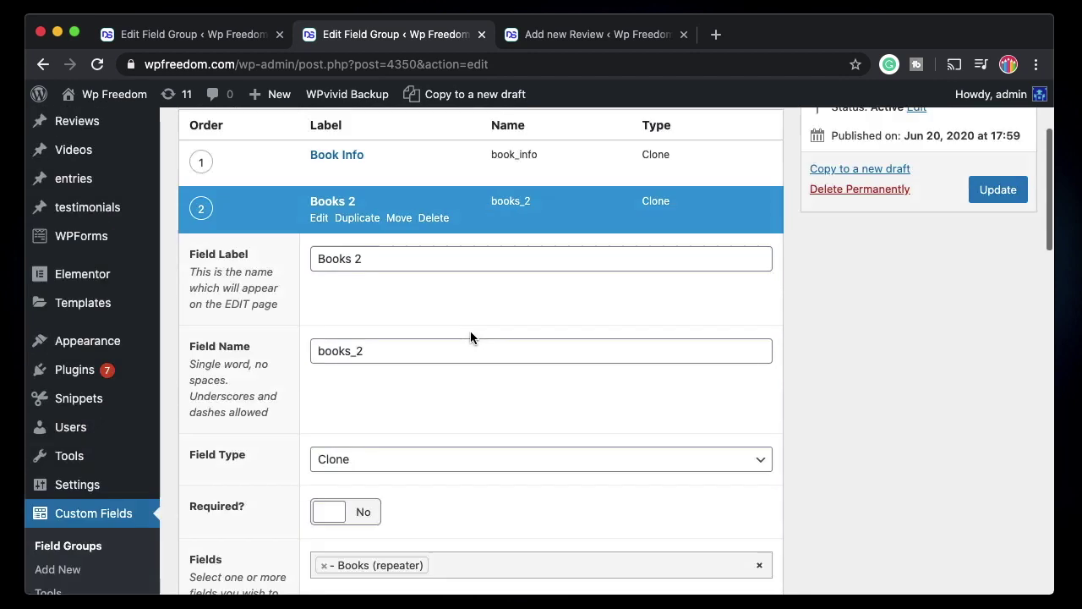
left_click(334, 358)
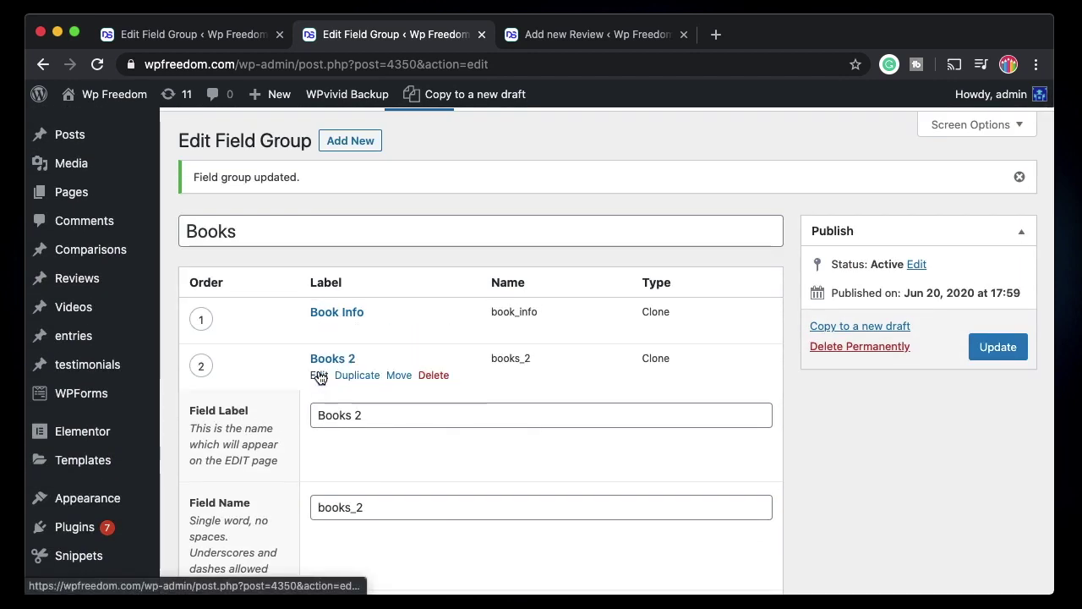
left_click(998, 352)
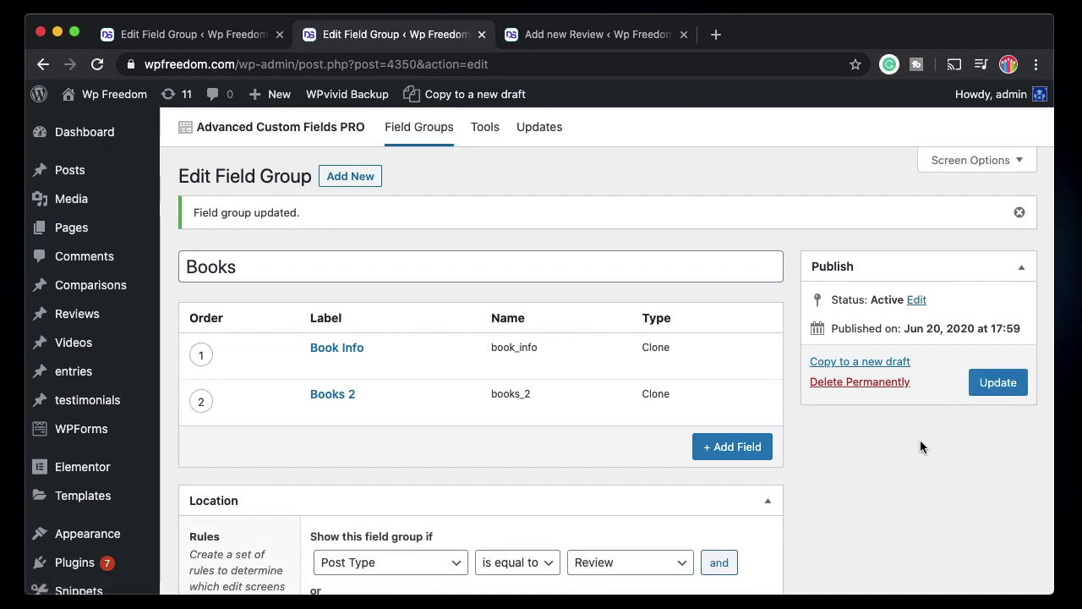
- Reload the new review page and add one row to each of the two Books repeaters
left_click(630, 35)
scroll(437, 347, "up", 5)
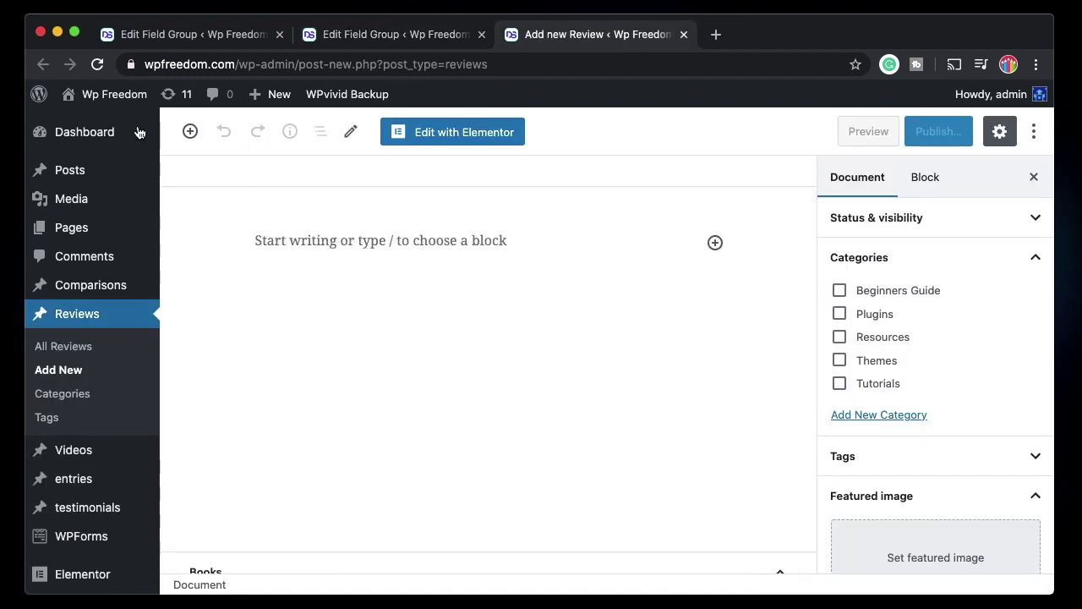
left_click(97, 64)
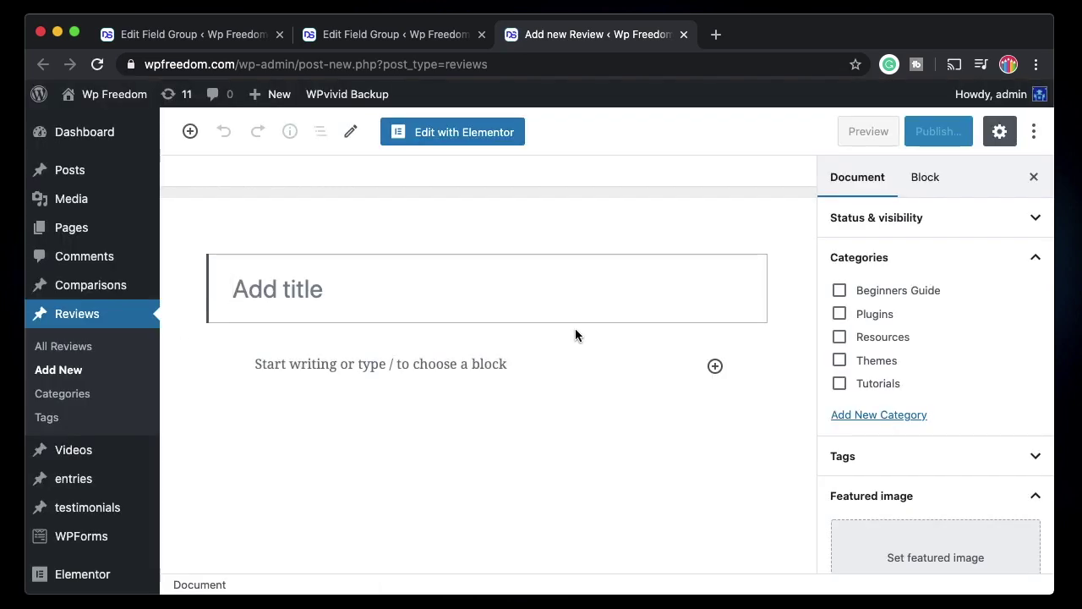
left_click(758, 472)
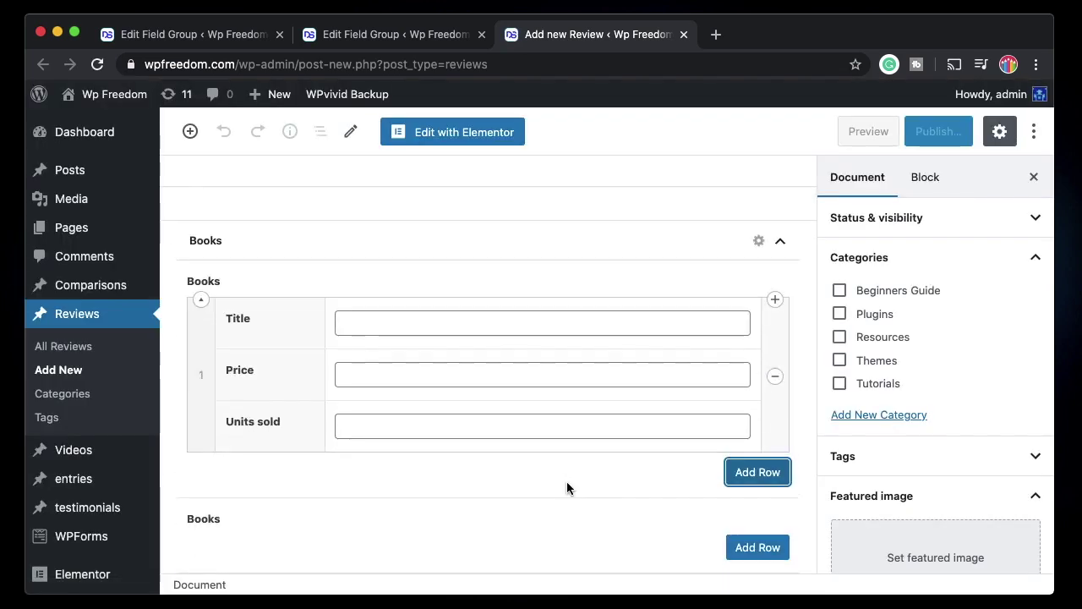
left_click(756, 548)
scroll(541, 431, "up", 1)
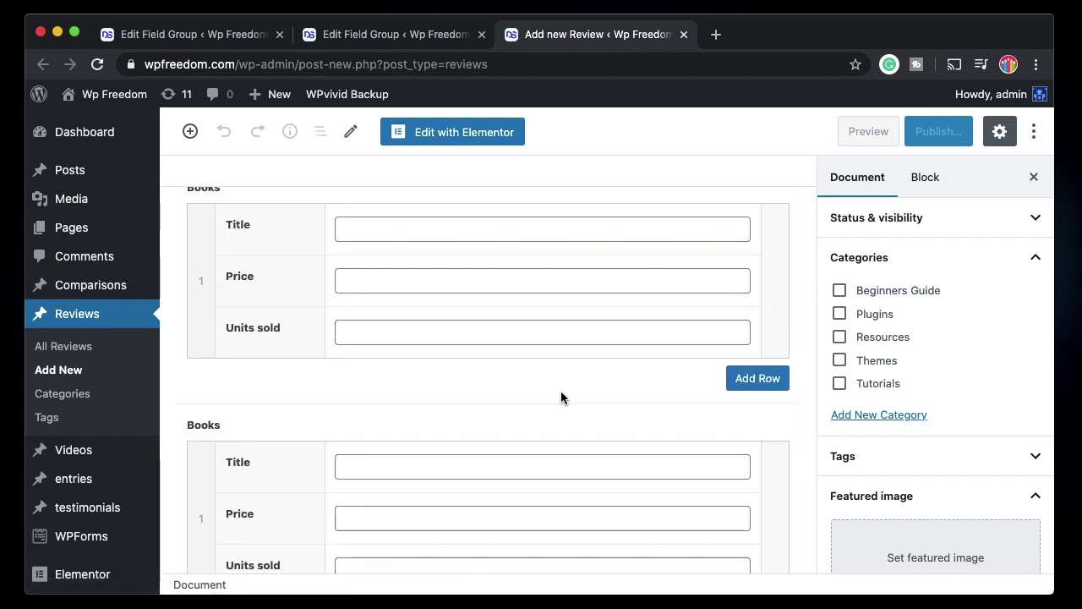
- Fill the first Books repeater's row with the title Book 2, price 199 and 1000 units sold
left_click(430, 230)
type("1")
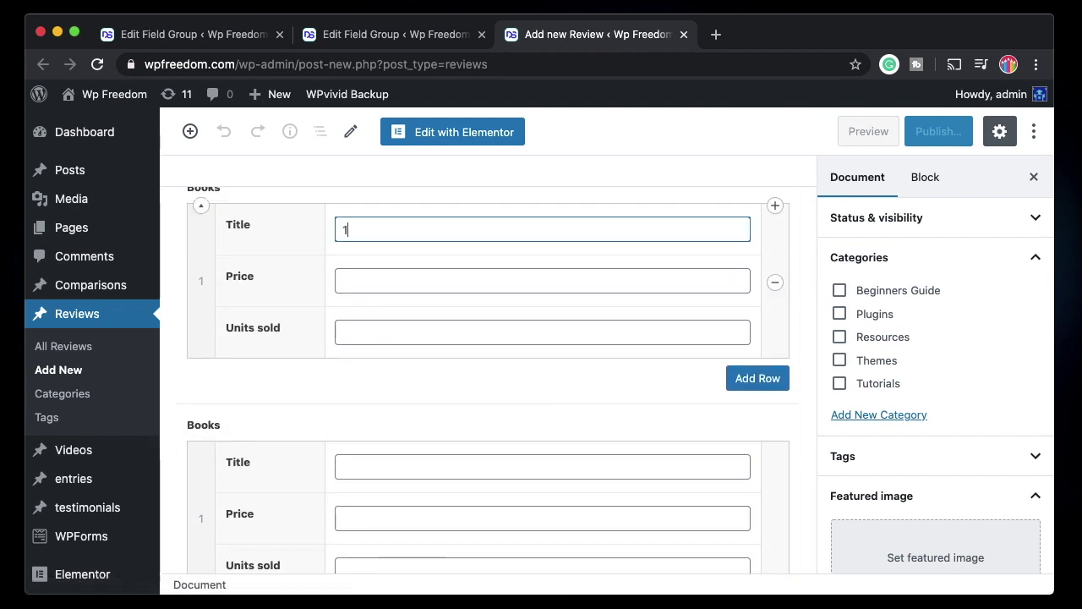
type("Book 2")
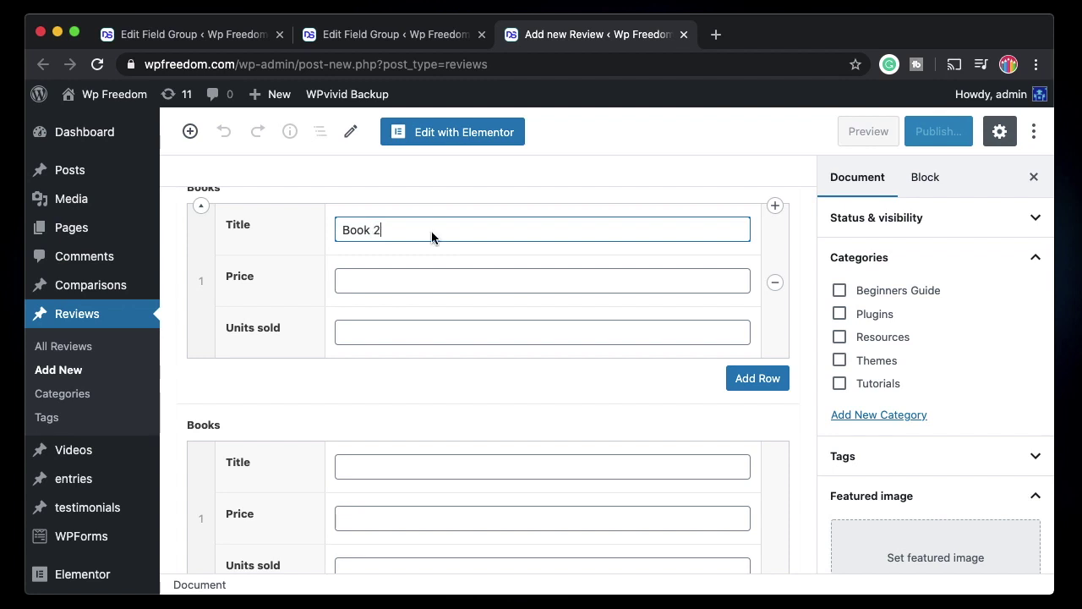
left_click(458, 274)
type("199")
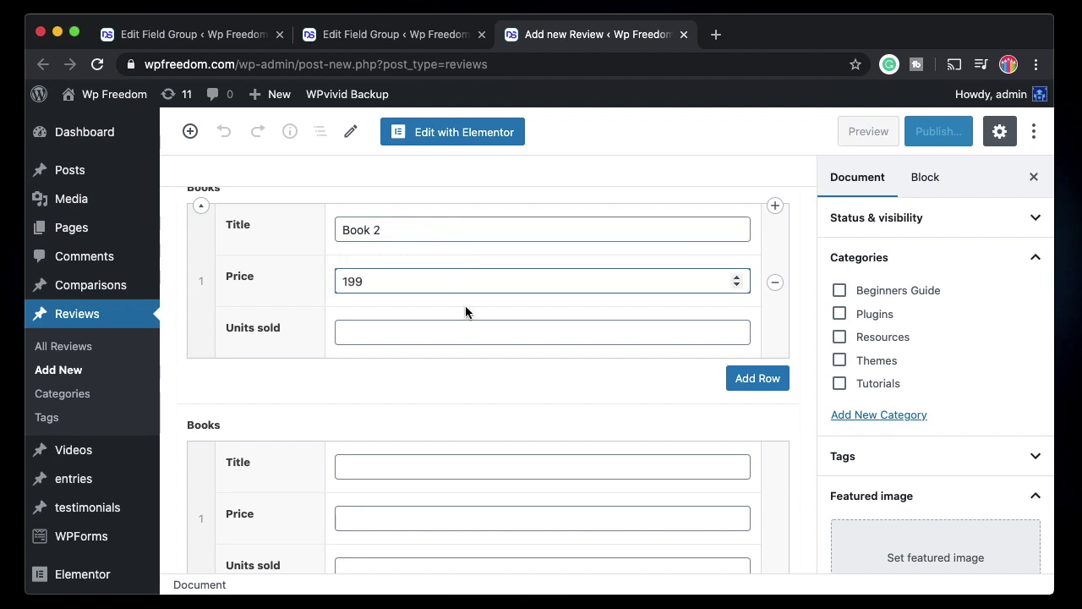
left_click(466, 327)
type("1000")
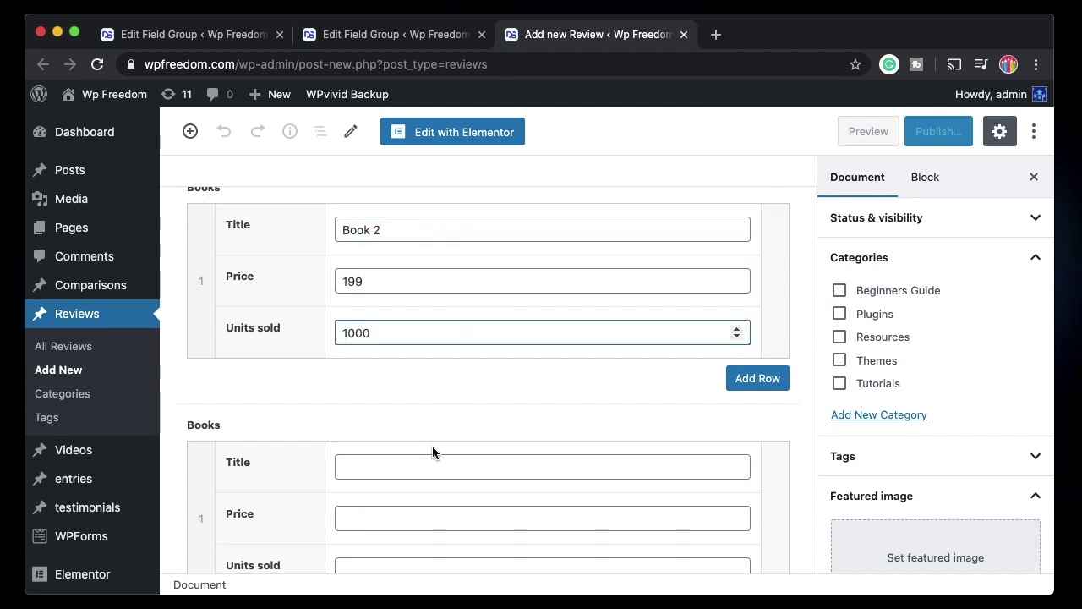
- Fill the second Books repeater's row with the title Book 3, price 299 and 2000 units sold
left_click(435, 466)
type("Book")
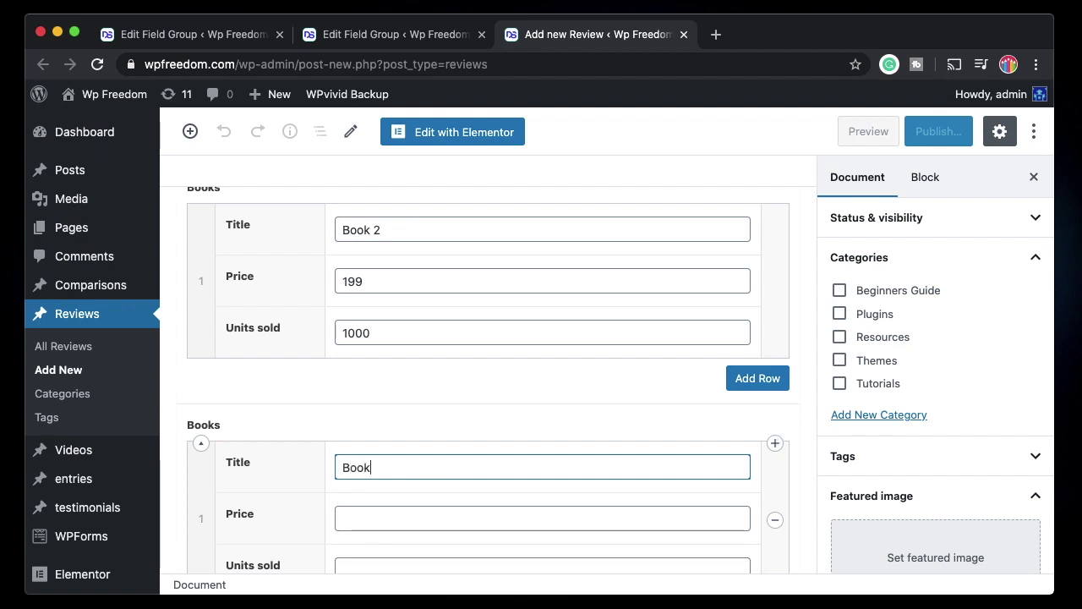
type(" 3")
scroll(400, 466, "down", 2)
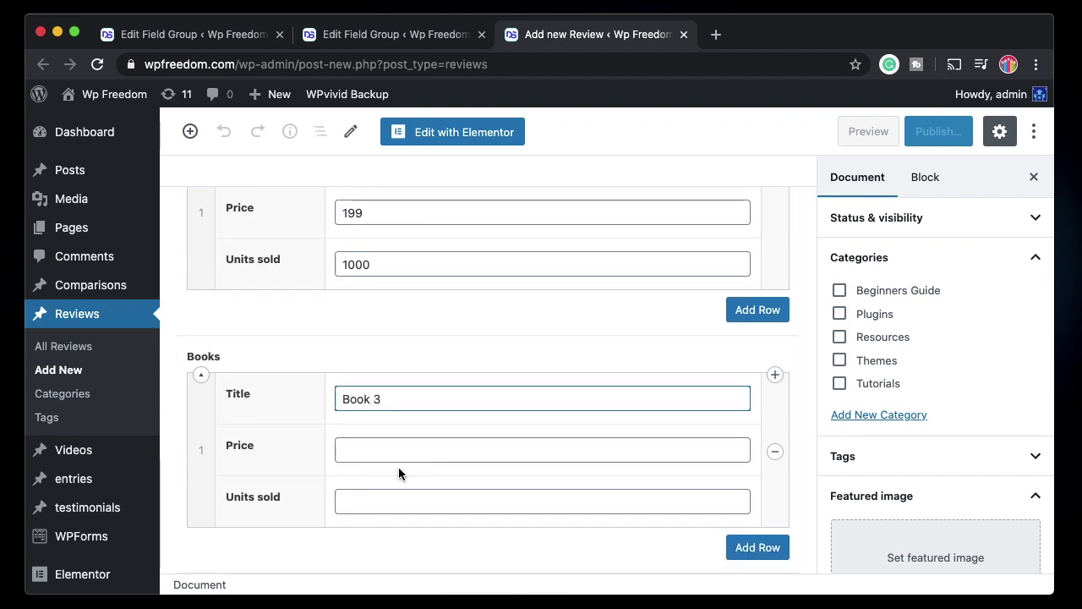
left_click(394, 451)
type("299")
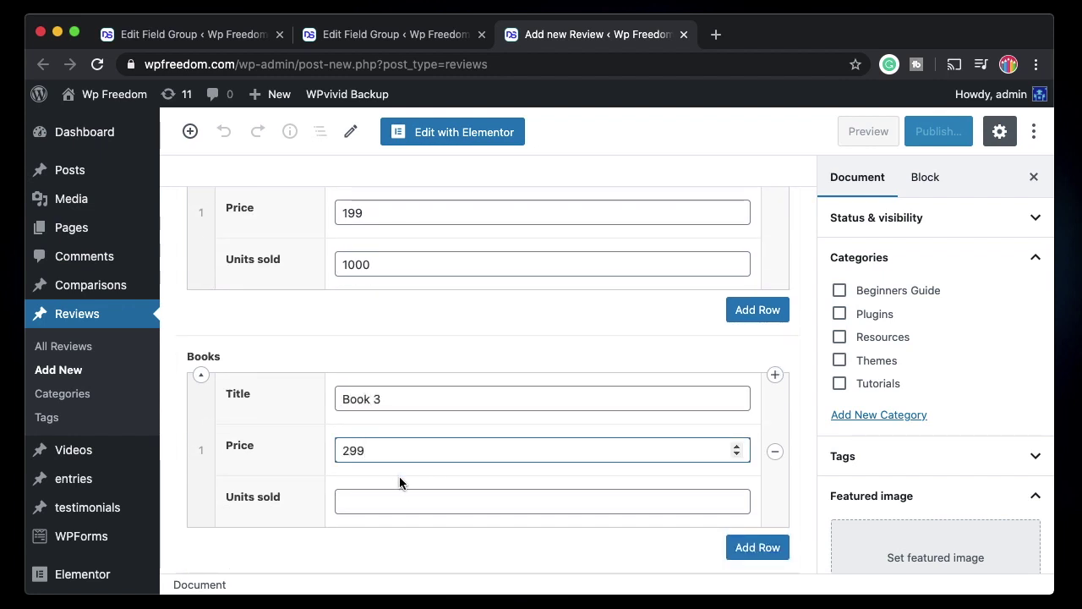
left_click(405, 499)
type("2000")
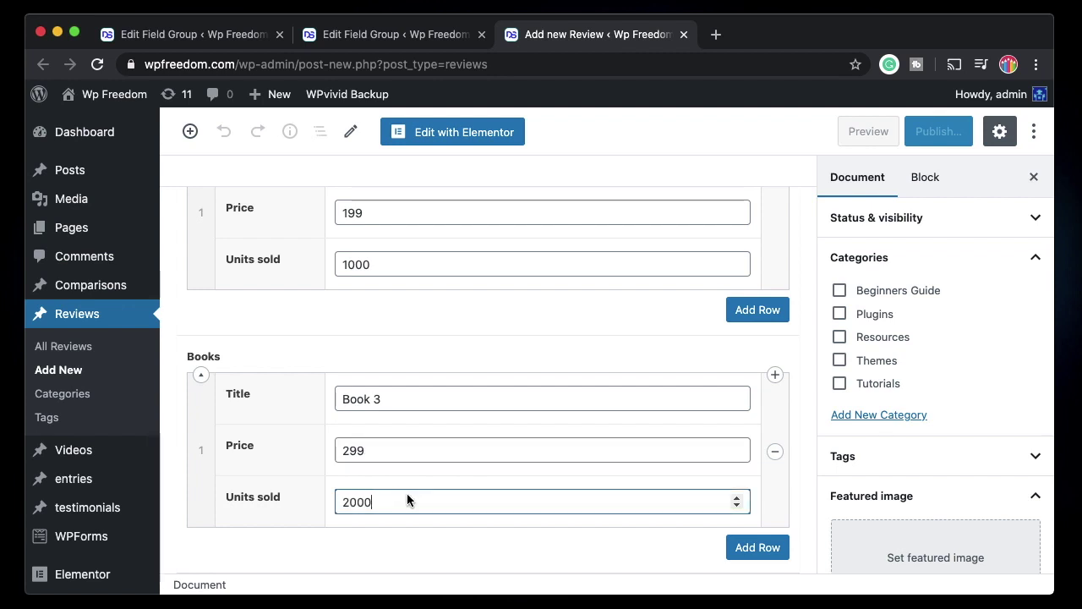
- Title the review "ACF clone" and publish it
scroll(554, 413, "up", 10)
left_click(374, 280)
type("ACF clone")
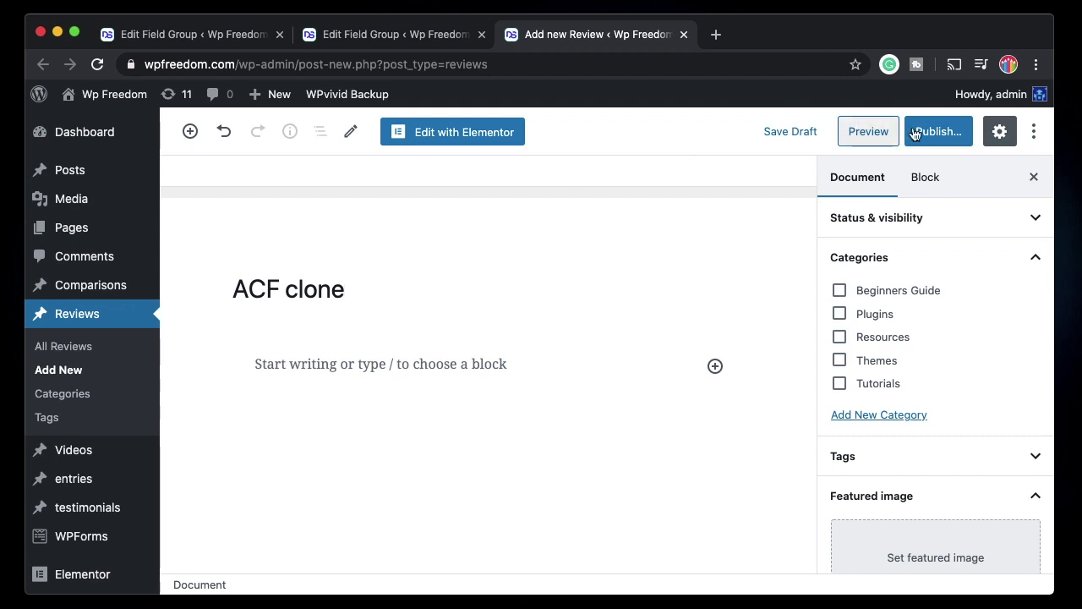
left_click(938, 131)
left_click(934, 132)
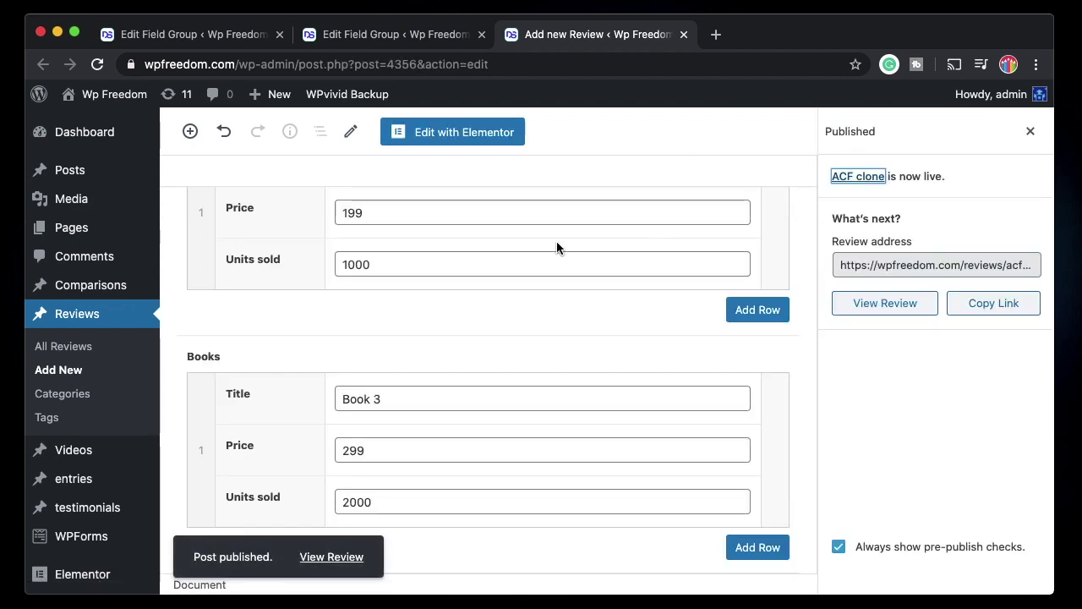
- Reload the published review and compare the saved values in the two Books repeaters
scroll(557, 246, "up", 1)
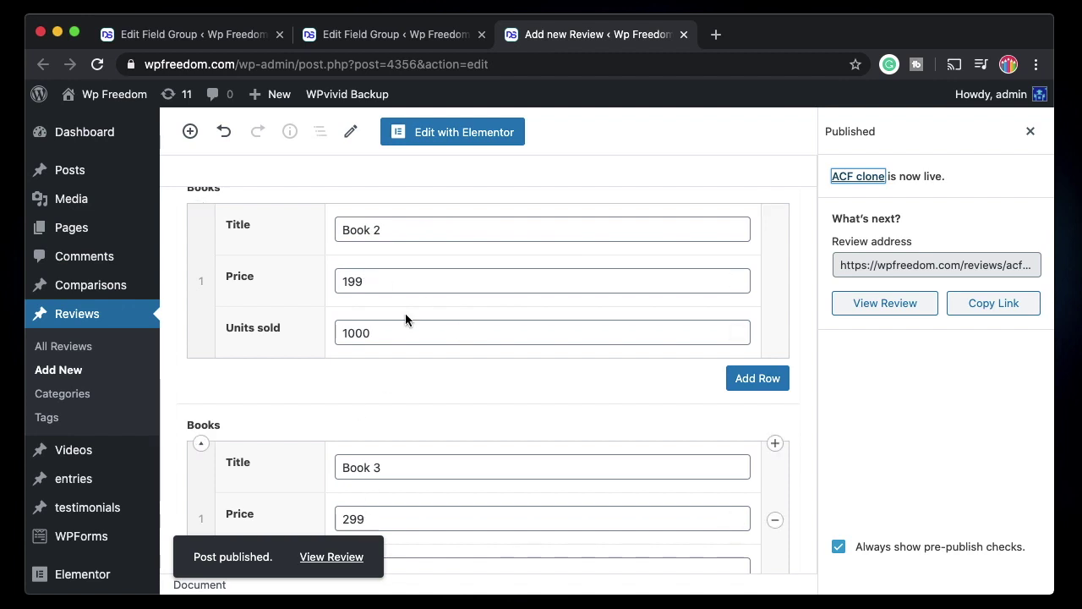
left_click(96, 66)
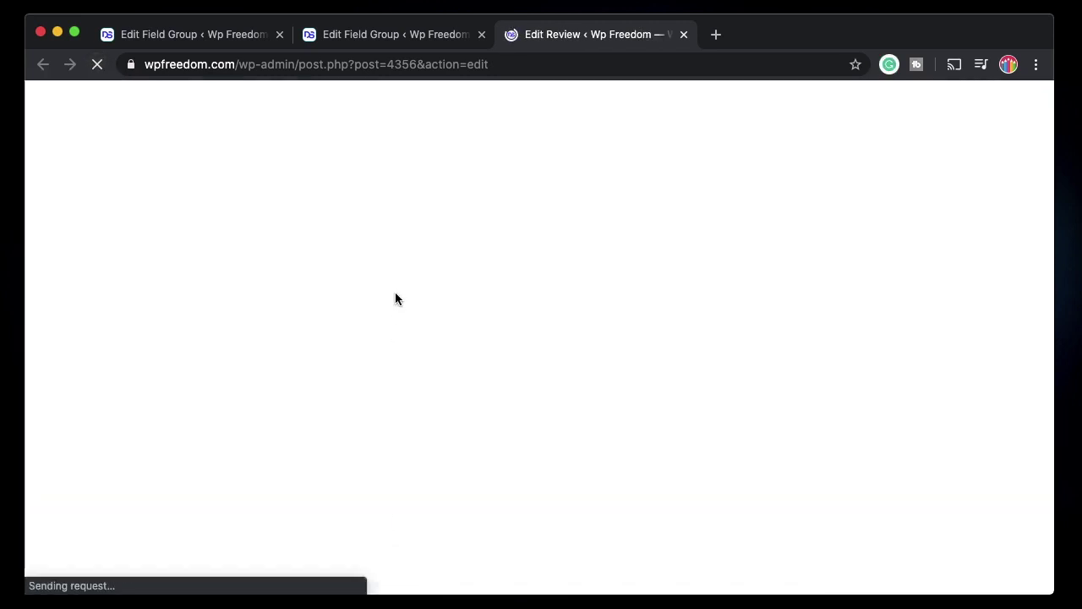
scroll(383, 427, "down", 5)
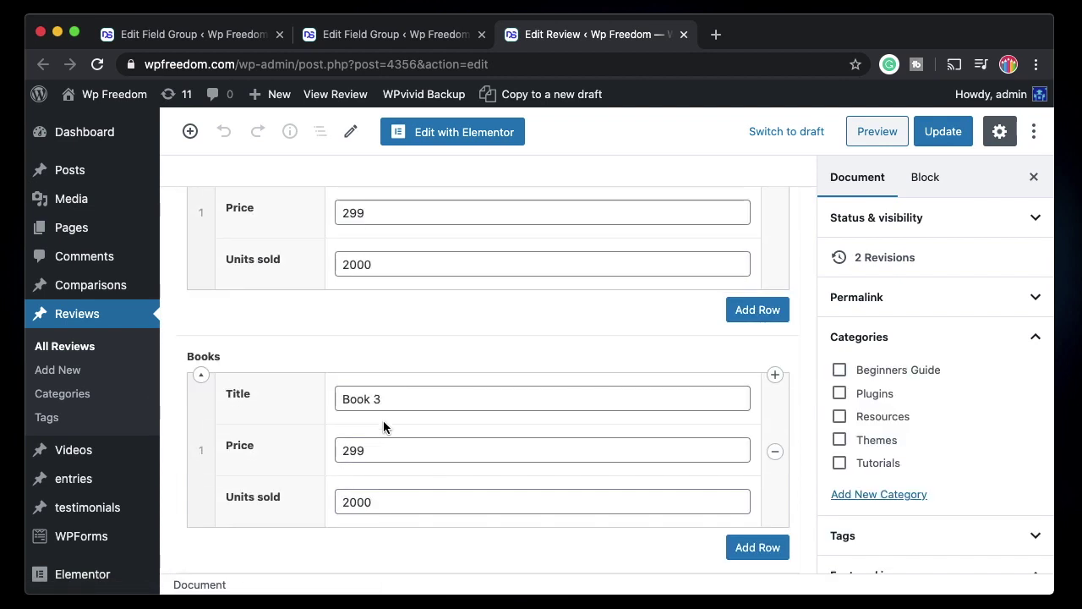
scroll(384, 420, "down", 3)
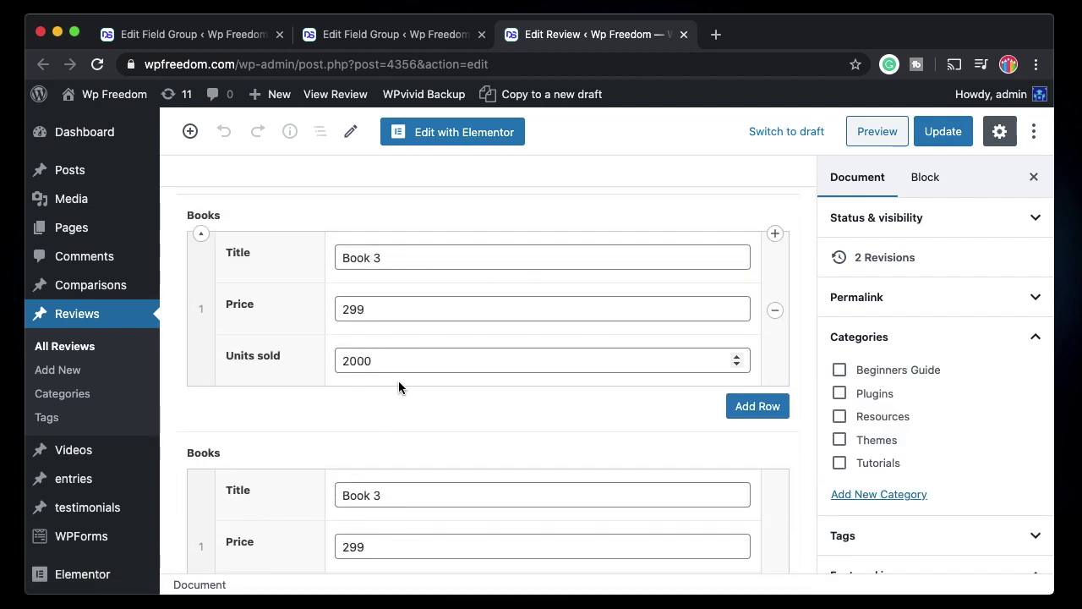
- Examine the title, price and units sold in both Books repeaters of the review for matching values
scroll(394, 499, "down", 1)
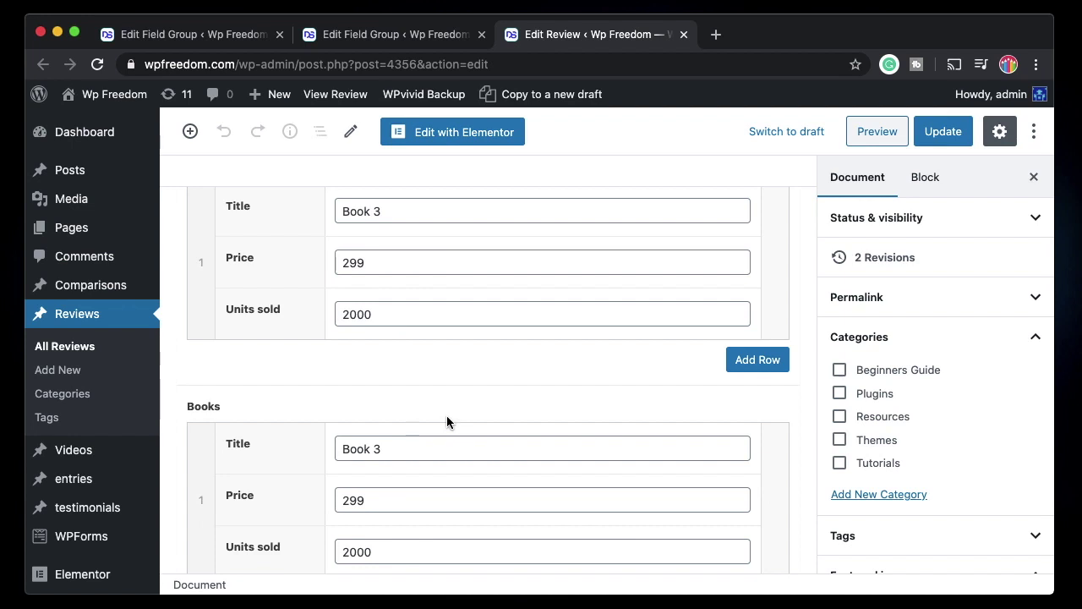
scroll(447, 420, "up", 1)
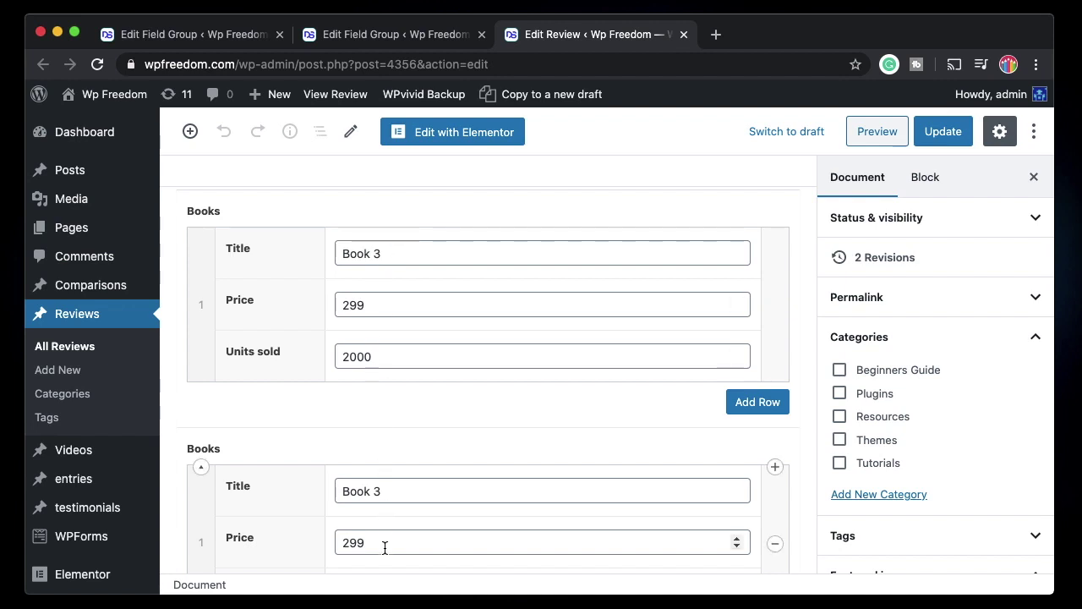
scroll(382, 548, "down", 2)
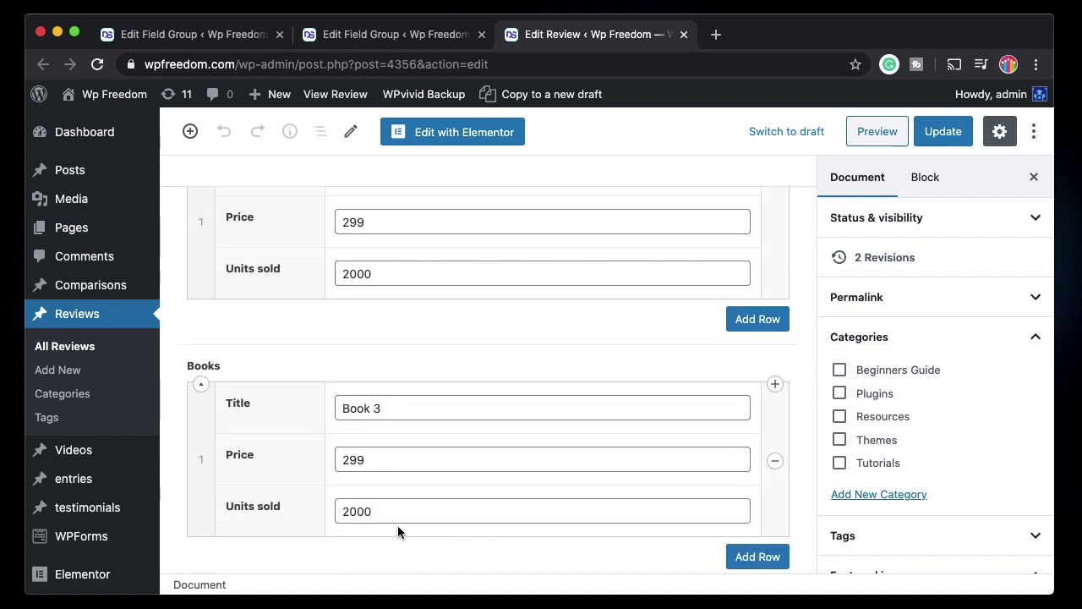
scroll(450, 337, "up", 1)
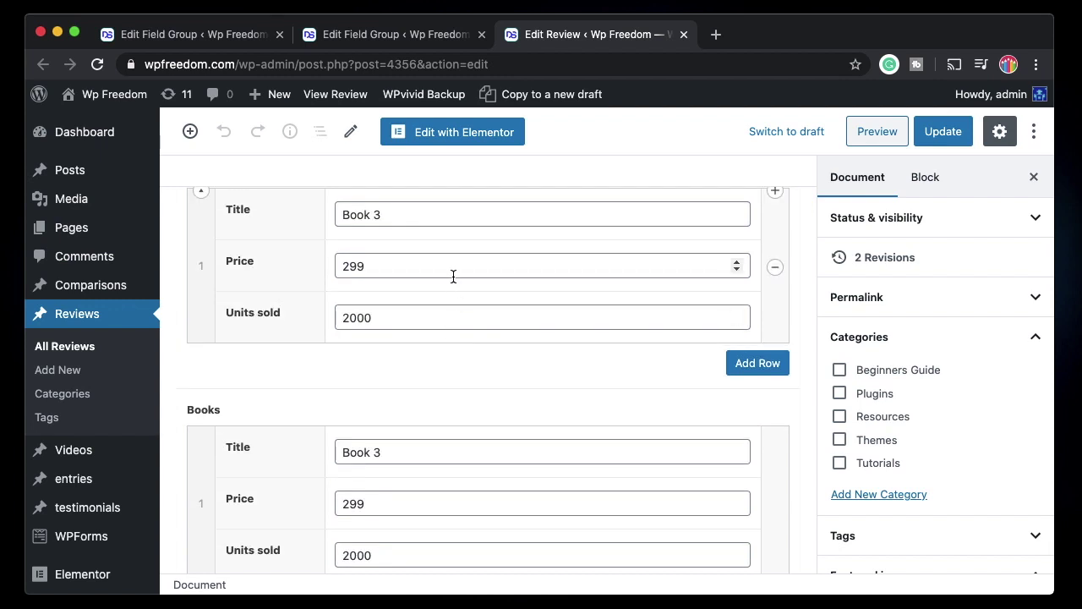
scroll(453, 277, "up", 1)
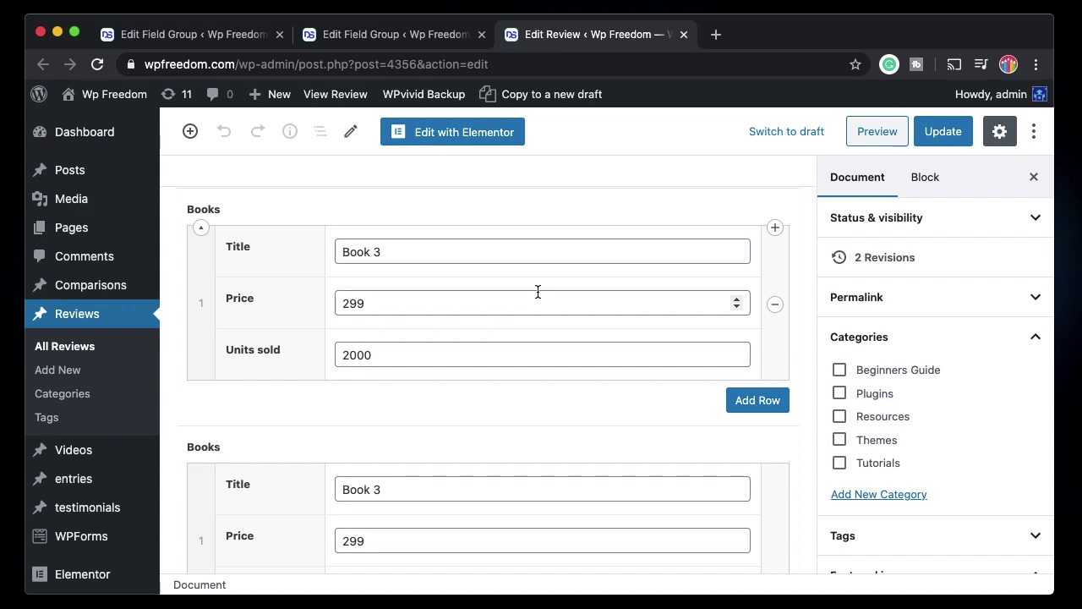
scroll(321, 536, "down", 1)
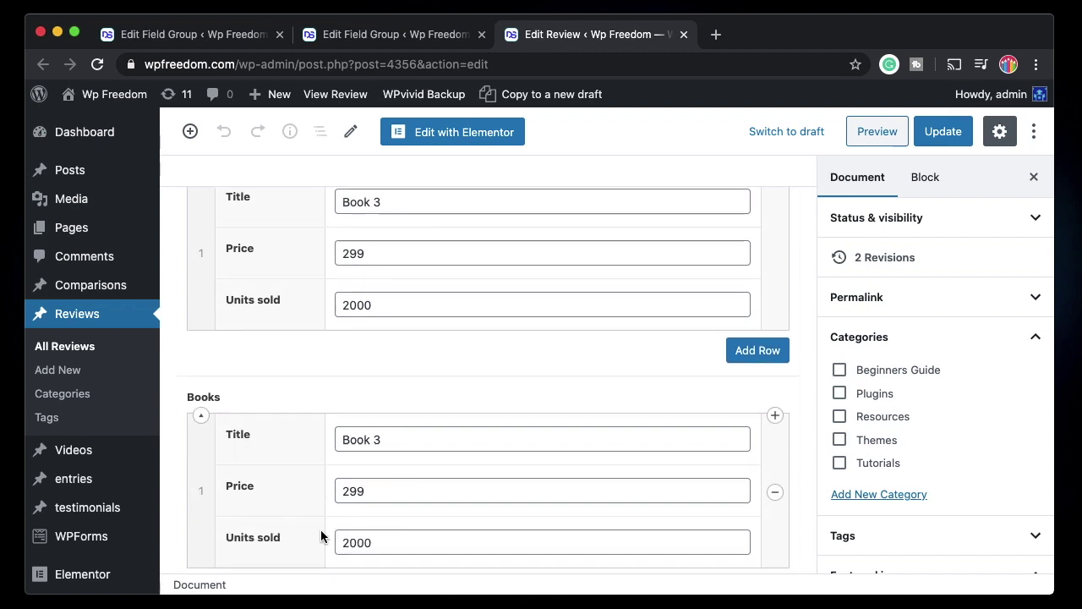
scroll(406, 279, "up", 4)
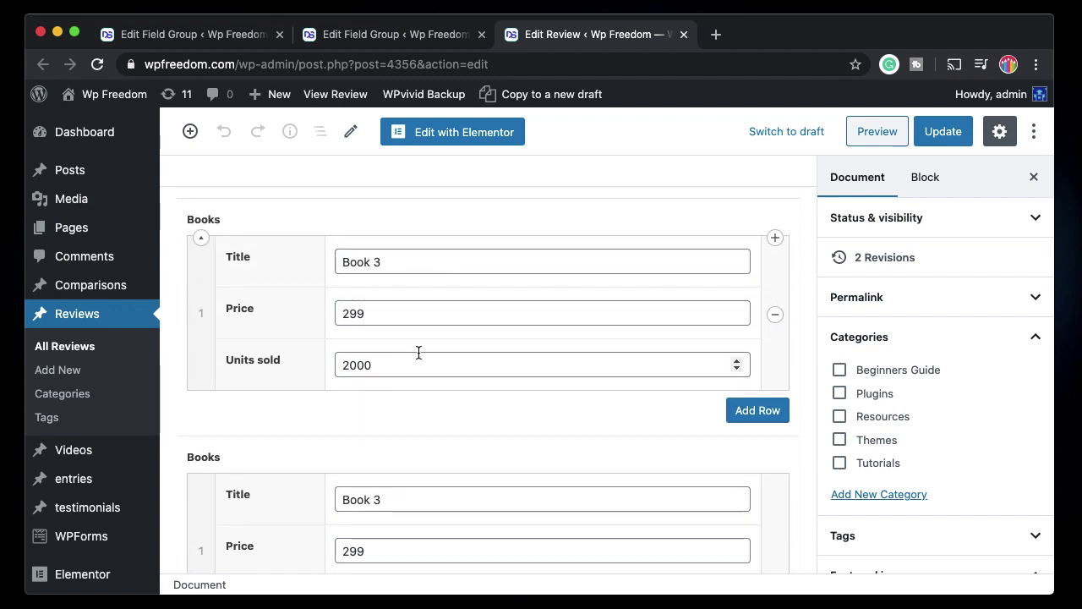
scroll(418, 353, "down", 2)
scroll(436, 299, "up", 3)
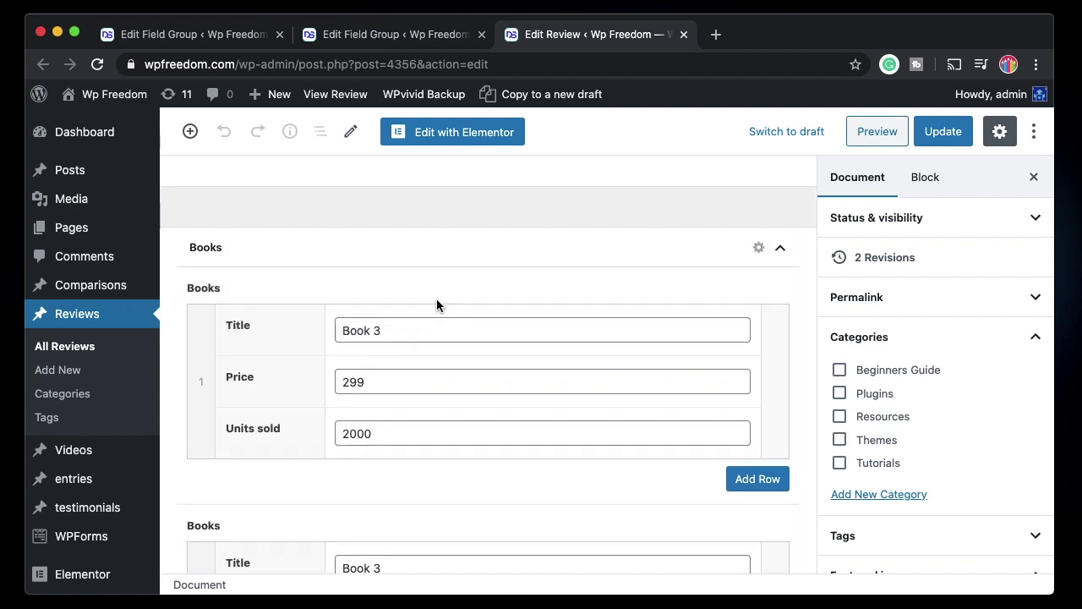
scroll(417, 524, "down", 1)
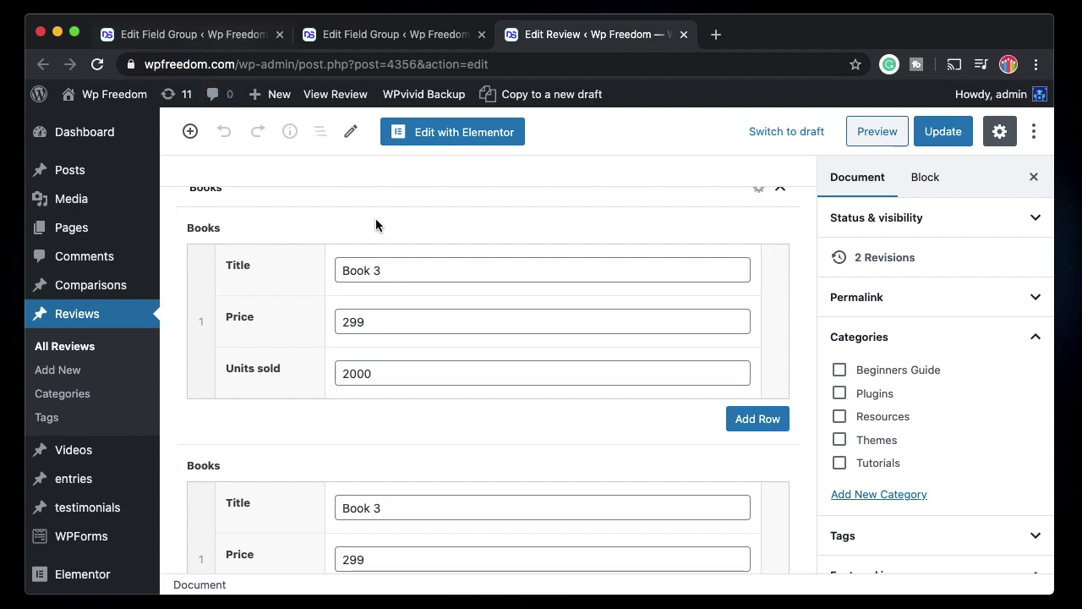
scroll(331, 310, "down", 2)
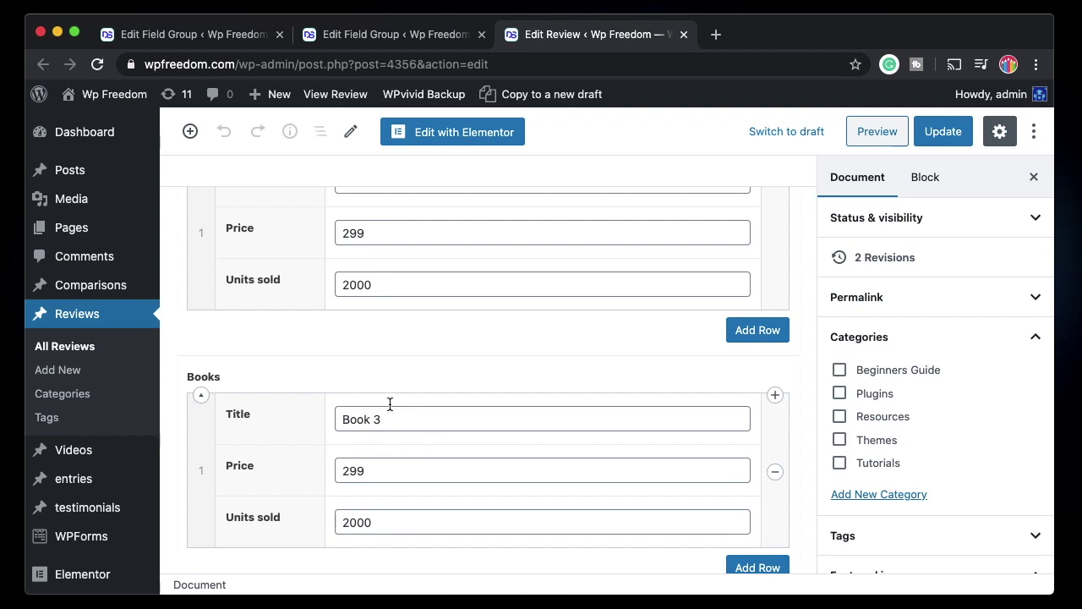
scroll(409, 399, "down", 4)
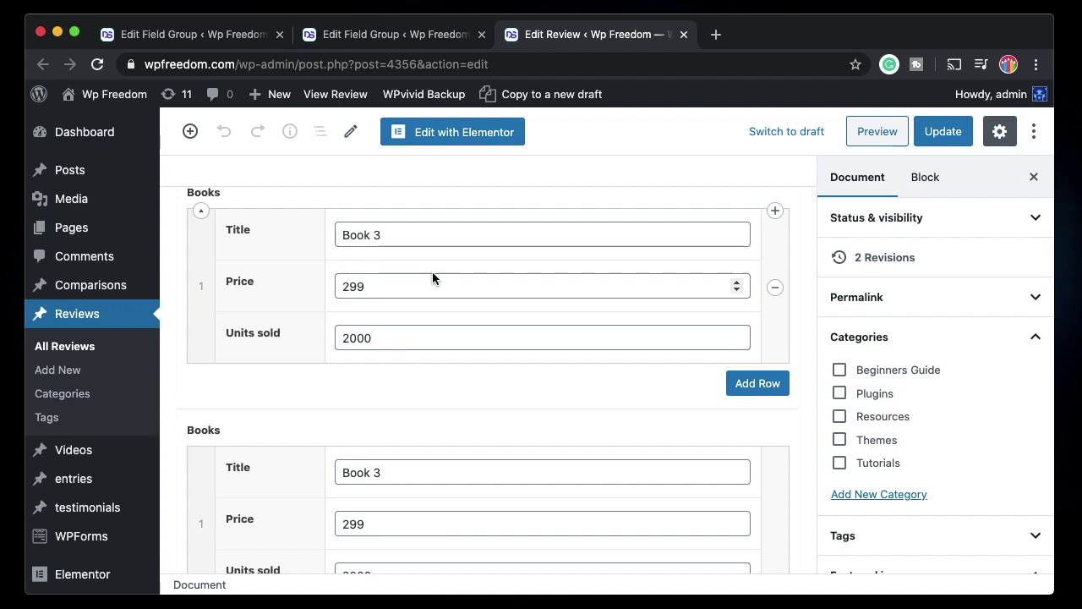
scroll(408, 508, "down", 1)
scroll(407, 549, "up", 1)
scroll(394, 466, "down", 2)
scroll(394, 469, "up", 3)
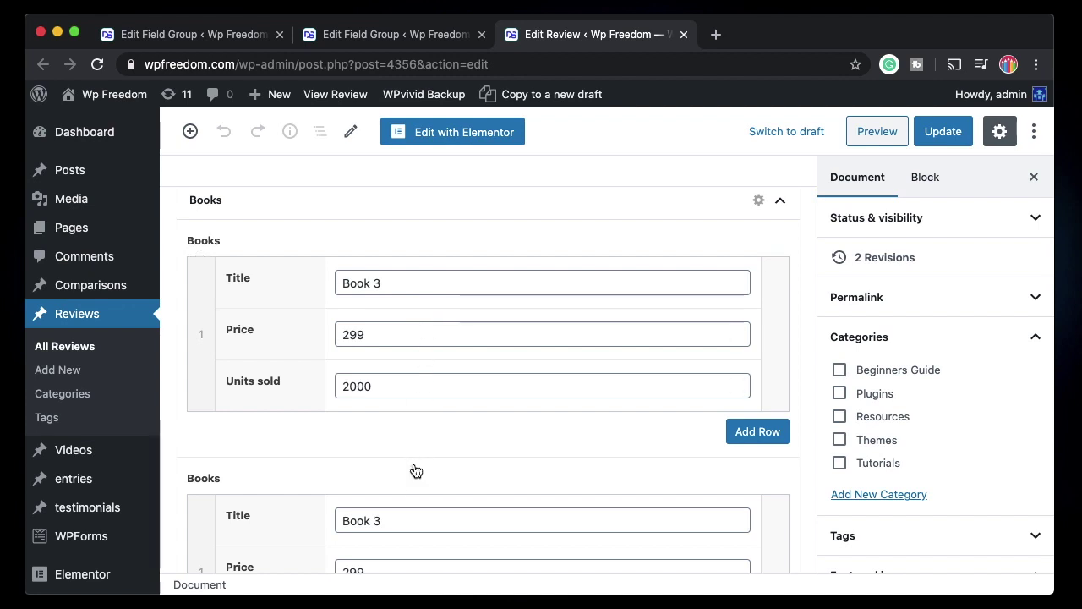
- Return to the Books field group and check the field names of its two clone fields
key("ctrl+shift+Tab")
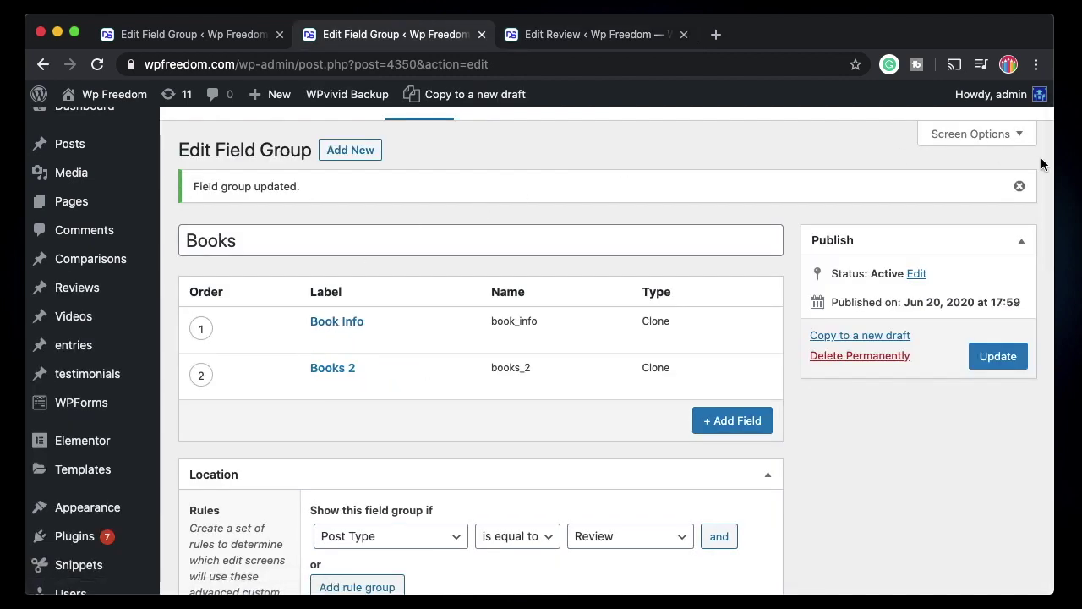
left_click(1020, 186)
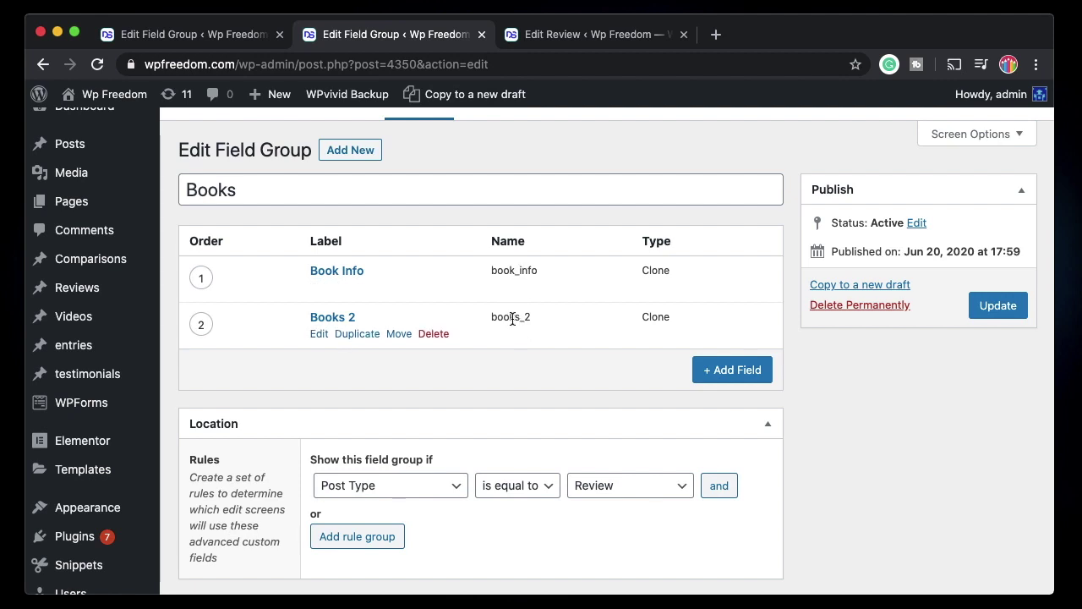
double_click(524, 269)
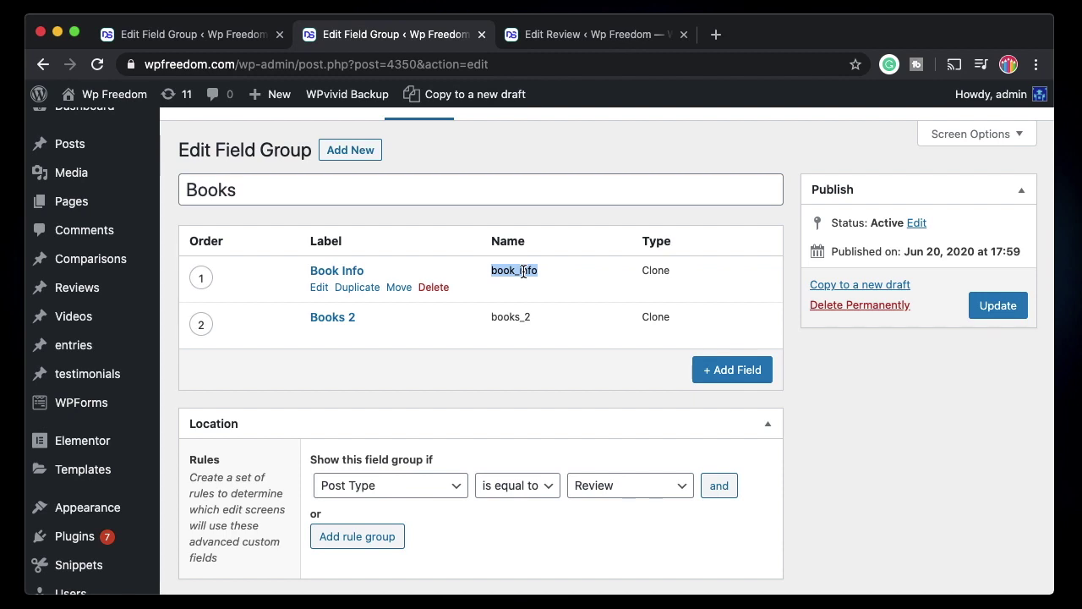
left_click(473, 126)
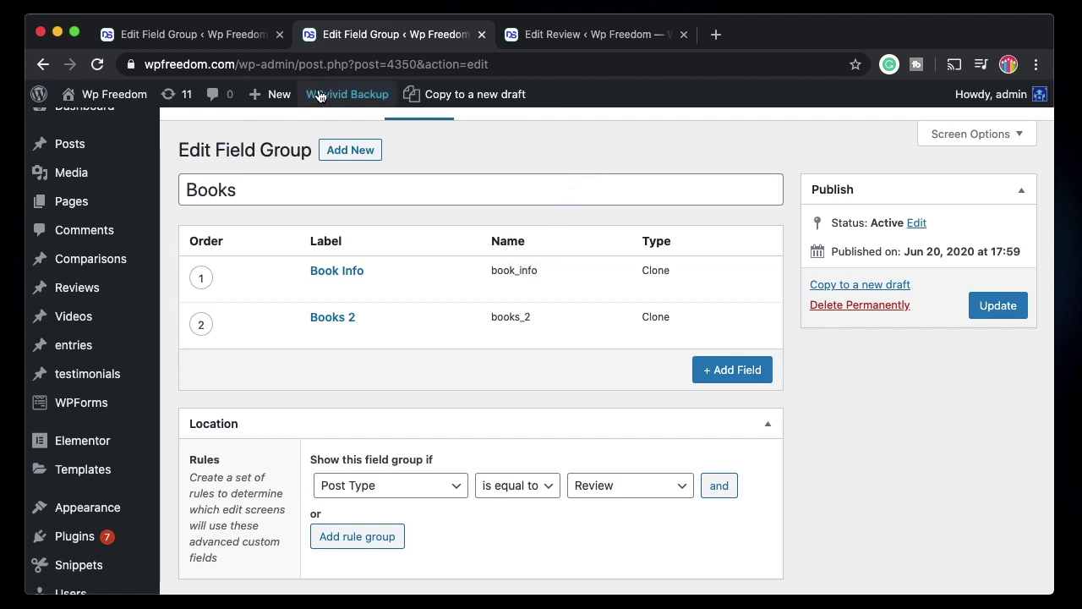
- Review the Author repeater's settings and sub fields in the Author Info field group
left_click(188, 34)
left_click(319, 314)
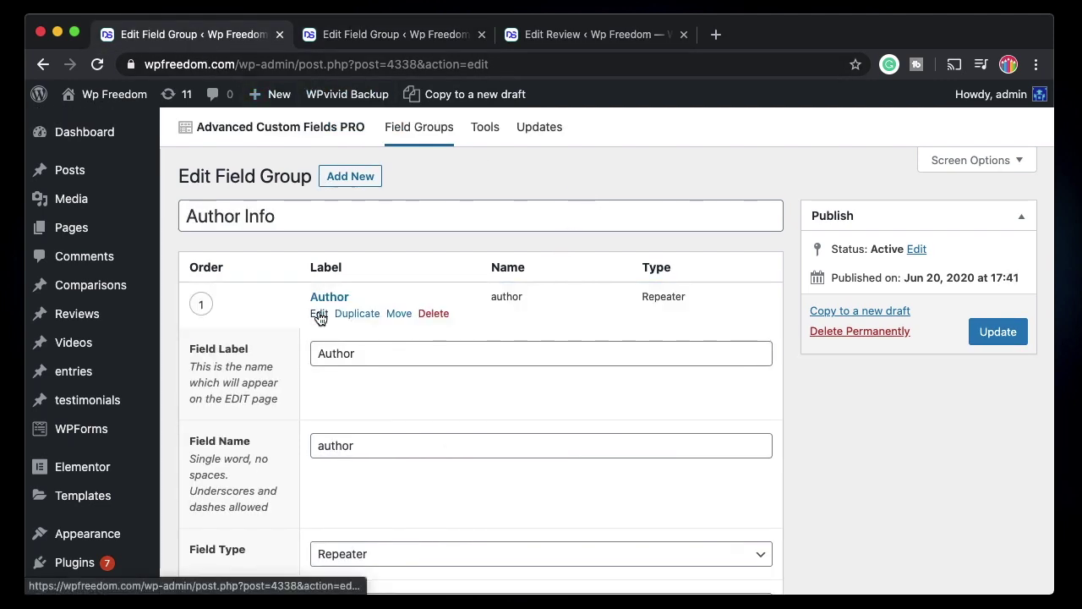
left_click(321, 317)
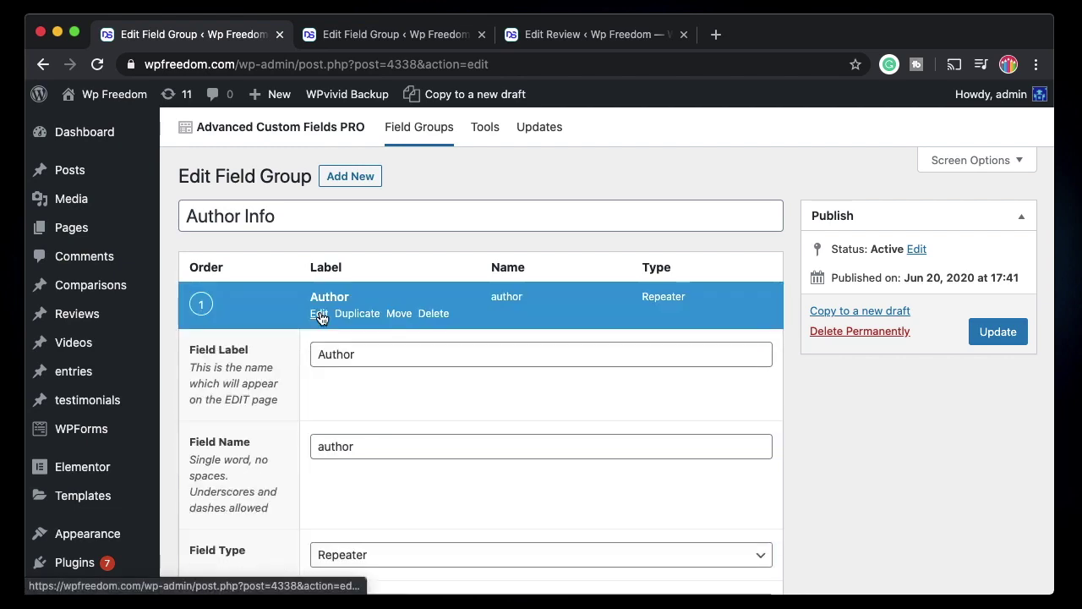
scroll(423, 296, "down", 5)
scroll(381, 237, "up", 3)
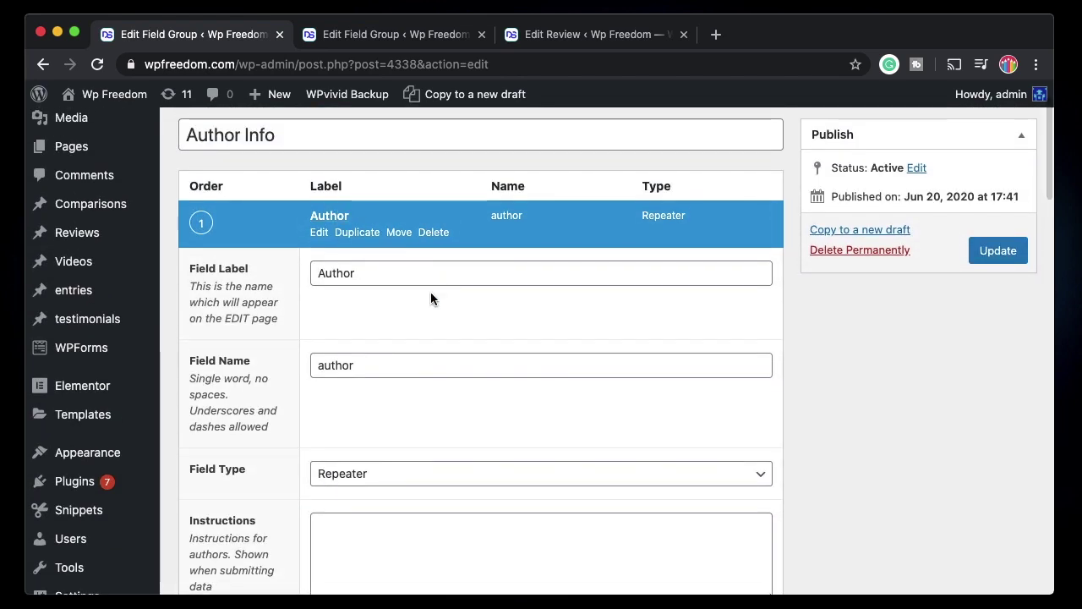
scroll(449, 384, "down", 5)
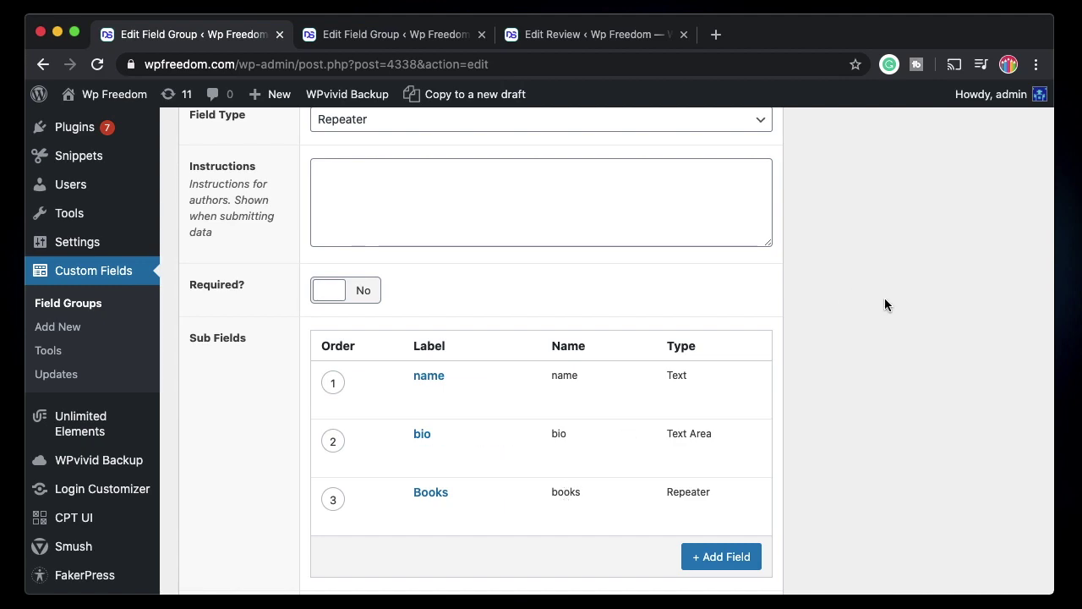
scroll(884, 300, "up", 10)
double_click(668, 297)
scroll(668, 306, "down", 1)
scroll(668, 307, "down", 10)
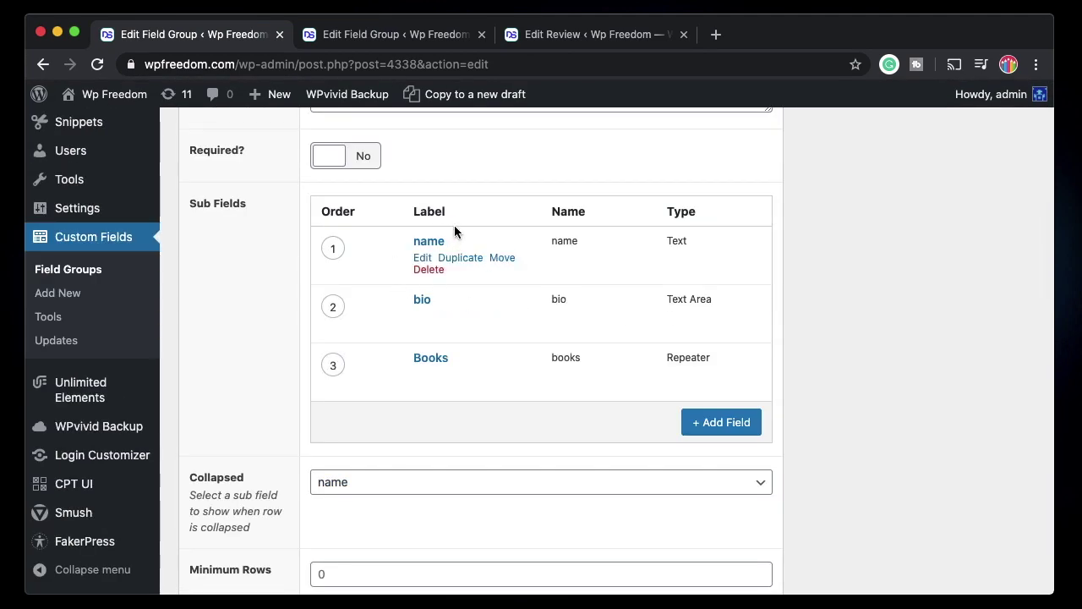
- Delete the Books 2 clone from the Books field group and add a new field labelled "Author info"
left_click(408, 31)
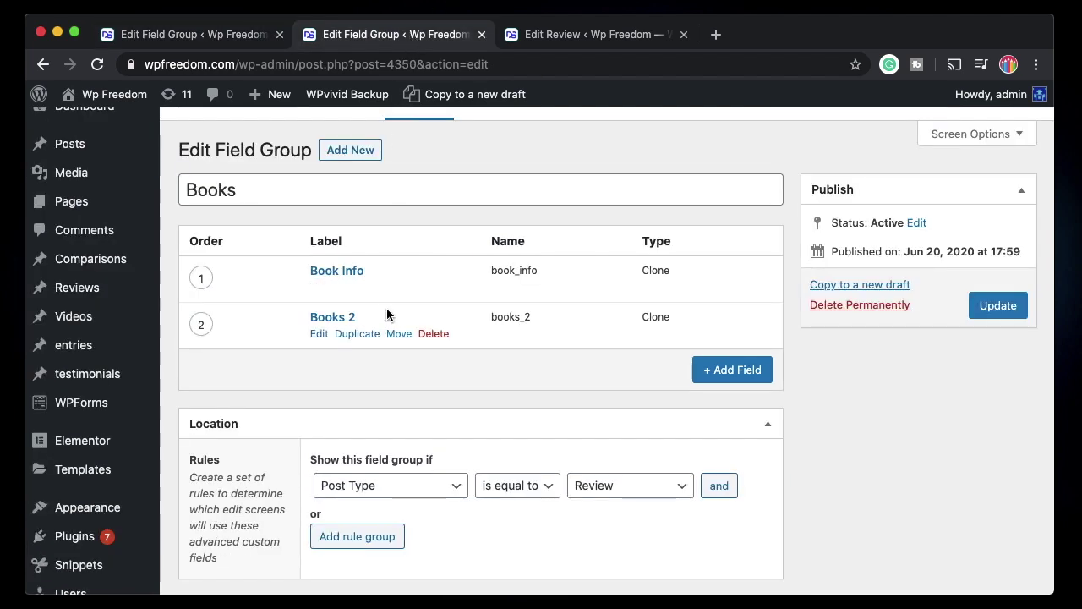
left_click(434, 334)
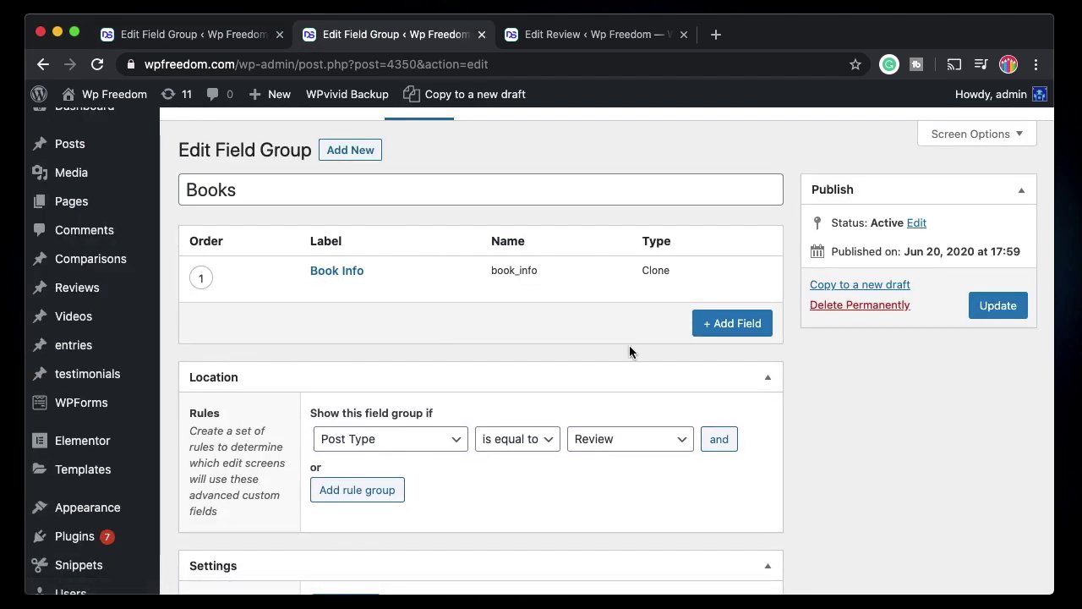
left_click(732, 323)
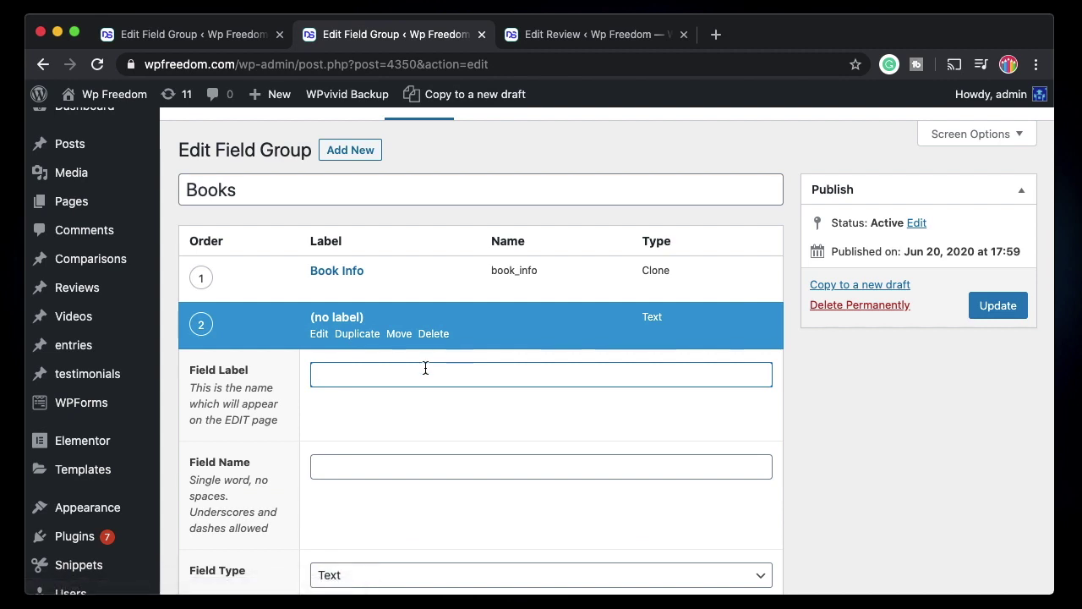
type("AUth")
key("BackSpace")
key("BackSpace")
key("BackSpace")
type("uthor info")
left_click(457, 455)
- Set the field type of the new Author info field to Clone
scroll(456, 453, "down", 5)
left_click(515, 227)
scroll(483, 469, "down", 5)
left_click(401, 309)
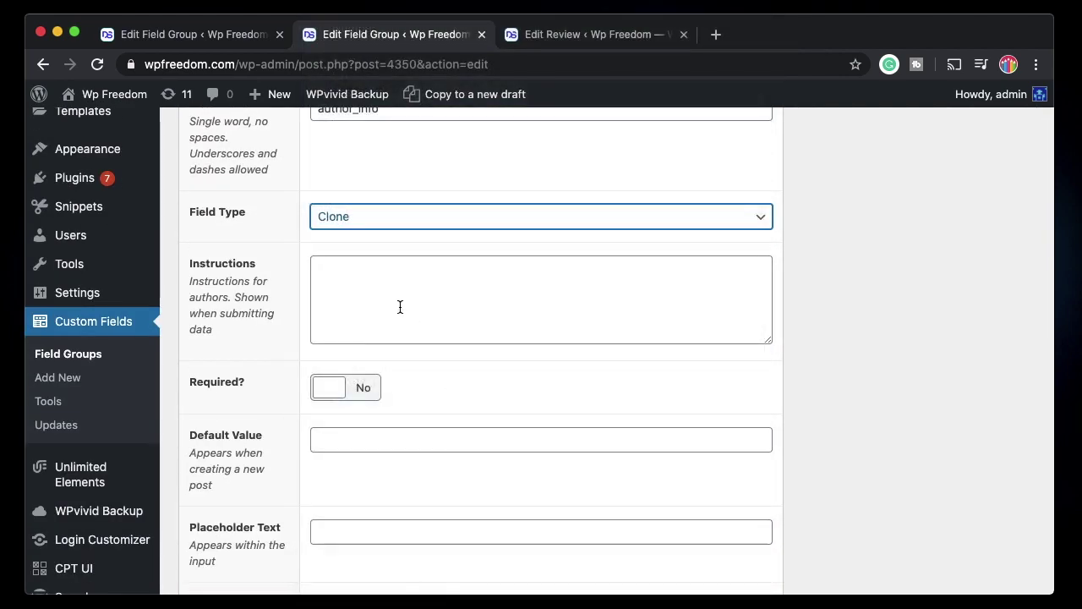
- Choose the name (text) and bio (textarea) sub fields from Author Info as the fields to clone in Author info
scroll(341, 336, "down", 3)
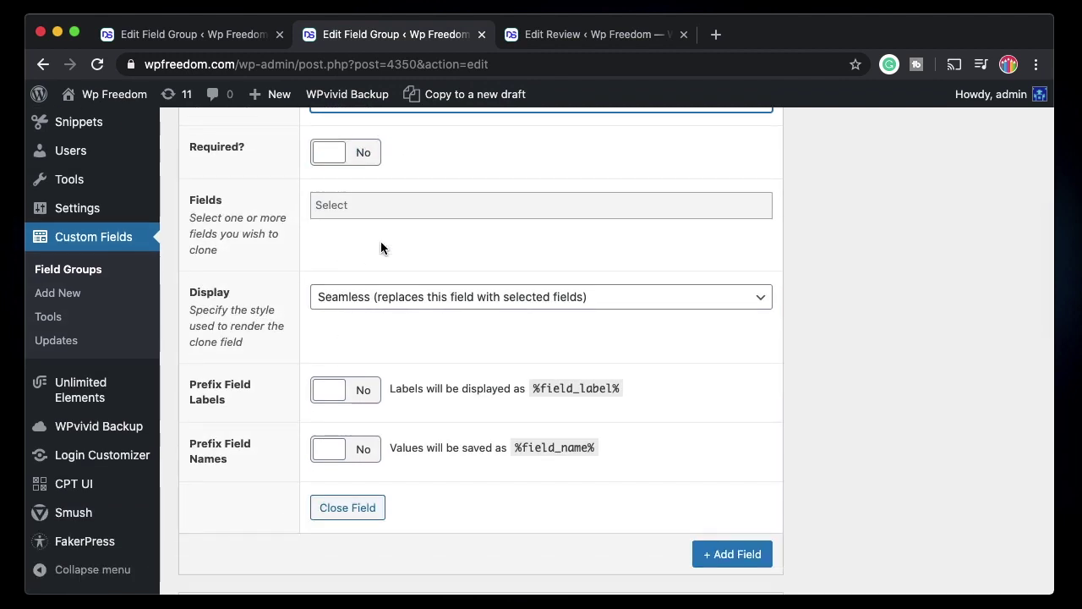
scroll(380, 241, "up", 2)
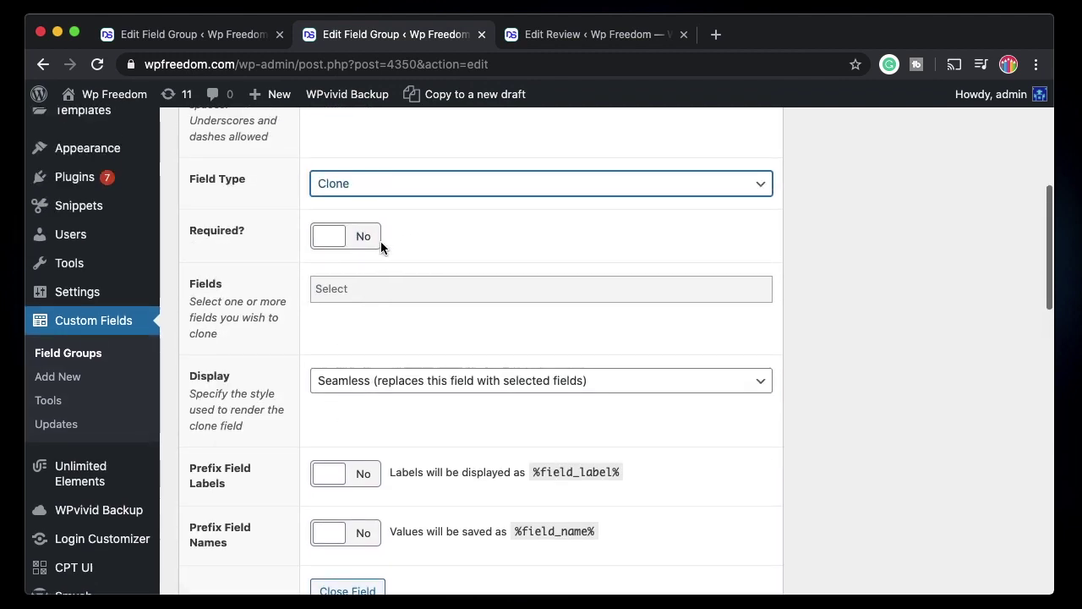
left_click(410, 284)
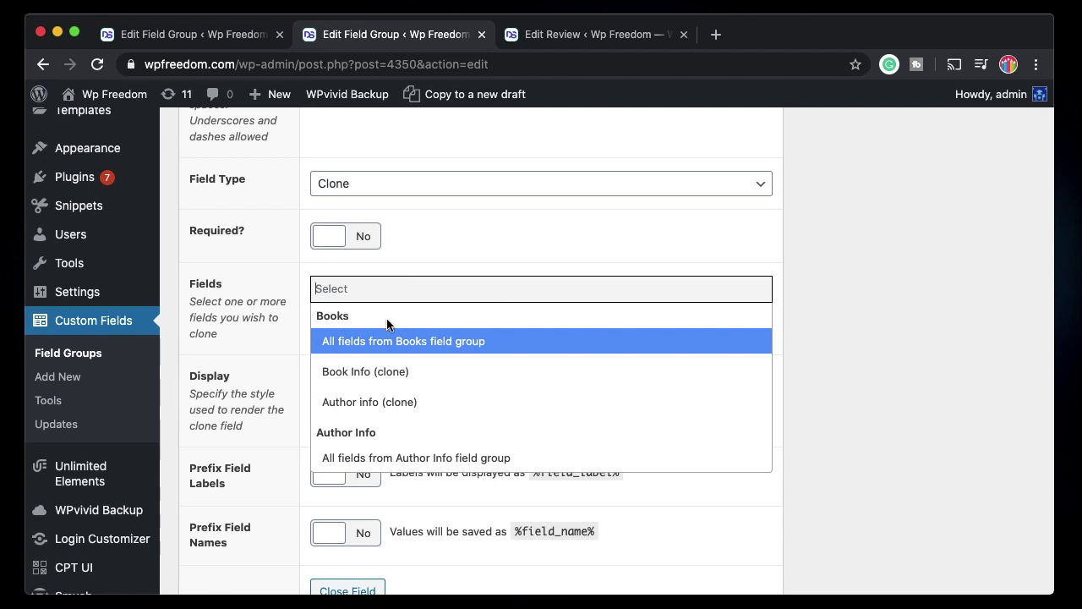
scroll(383, 413, "down", 2)
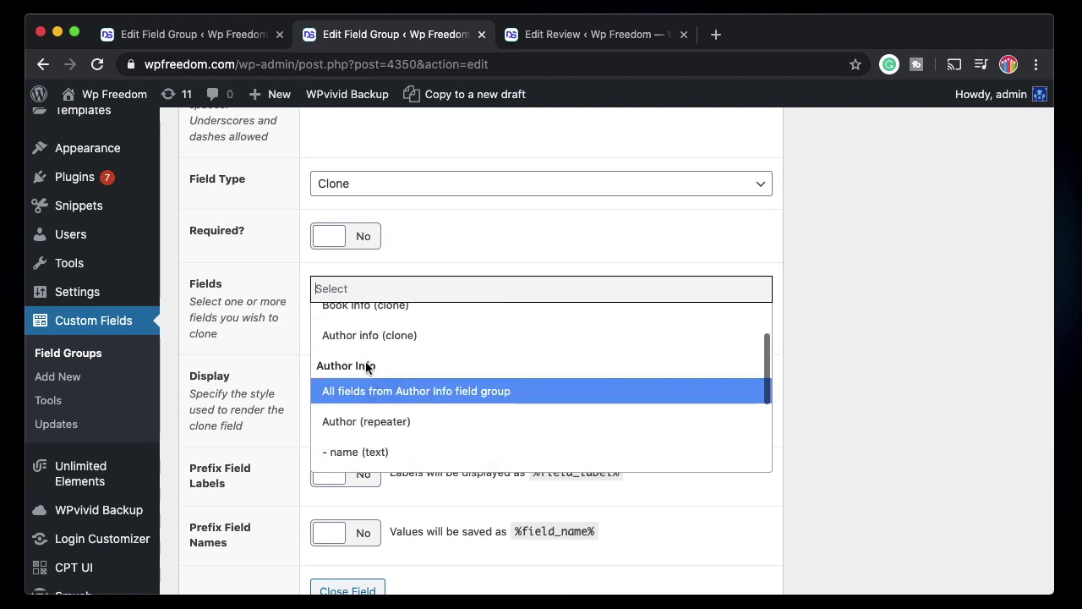
scroll(368, 366, "down", 1)
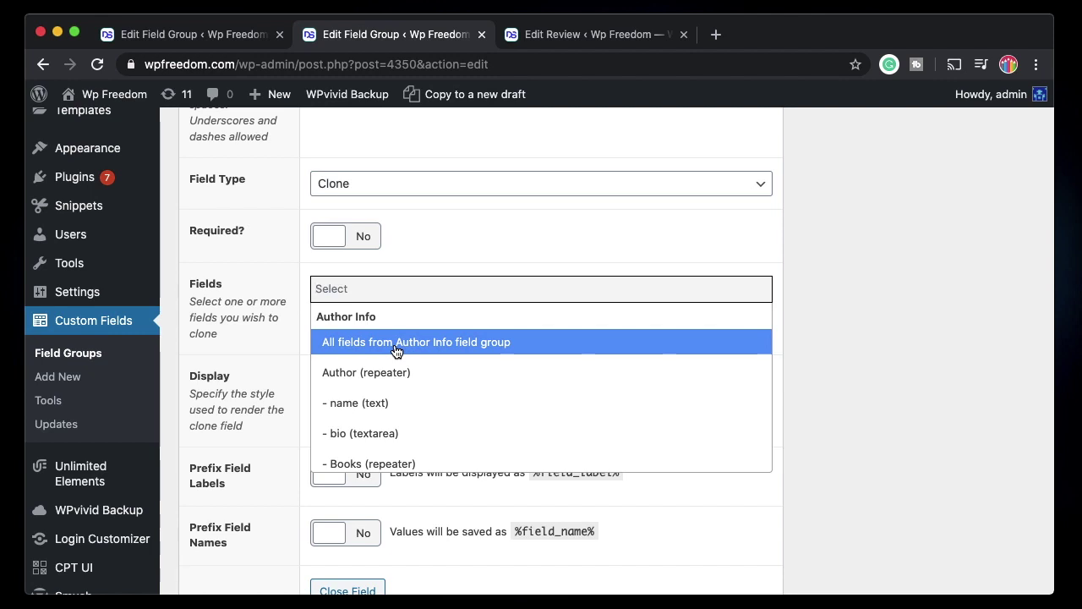
scroll(384, 419, "down", 1)
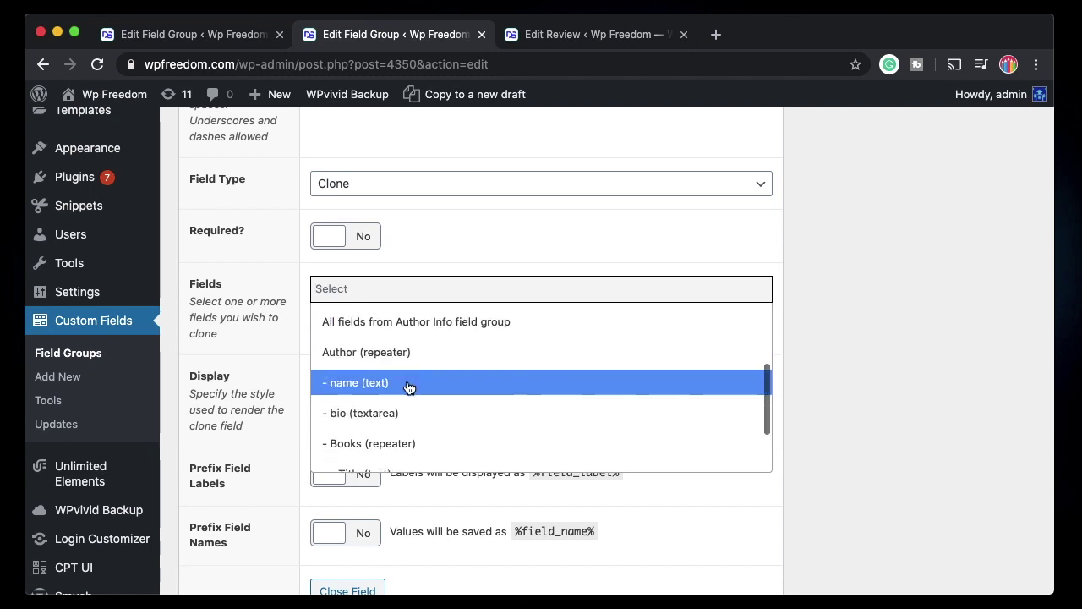
left_click(407, 386)
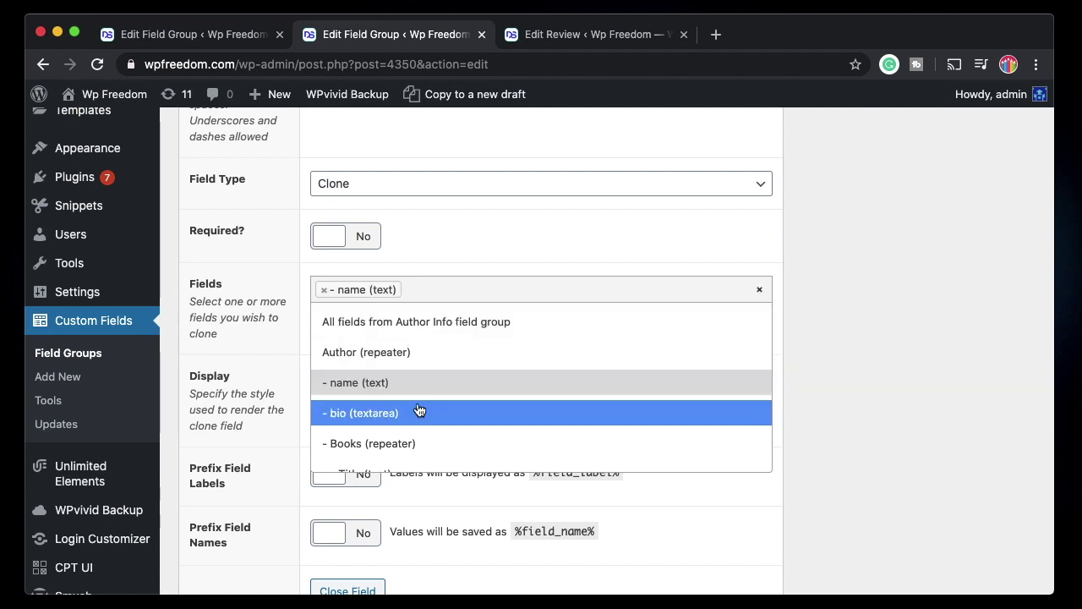
left_click(420, 413)
left_click(548, 280)
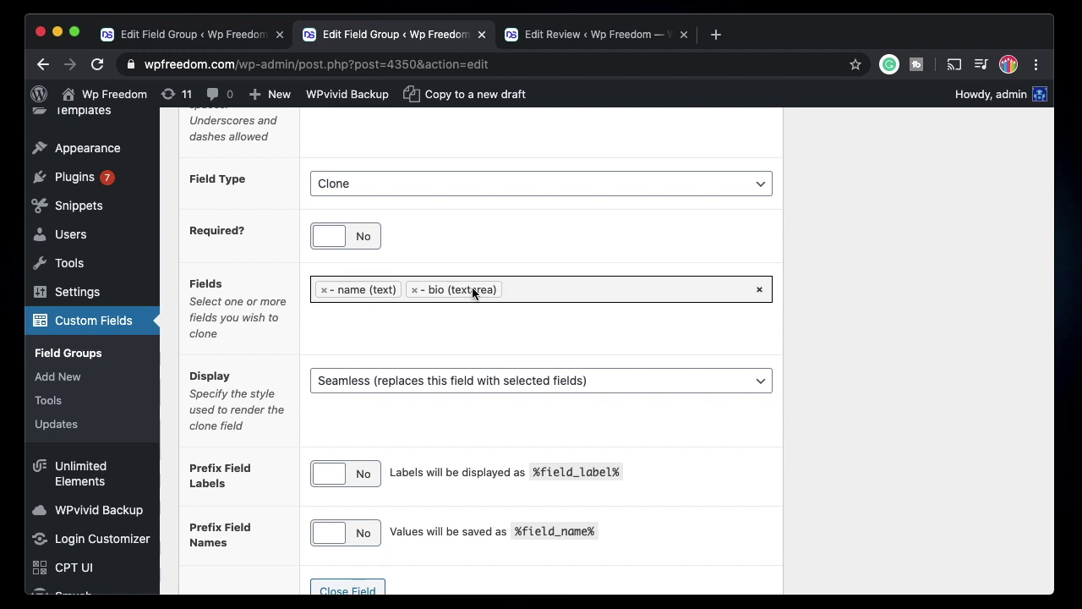
left_click(535, 287)
left_click(482, 231)
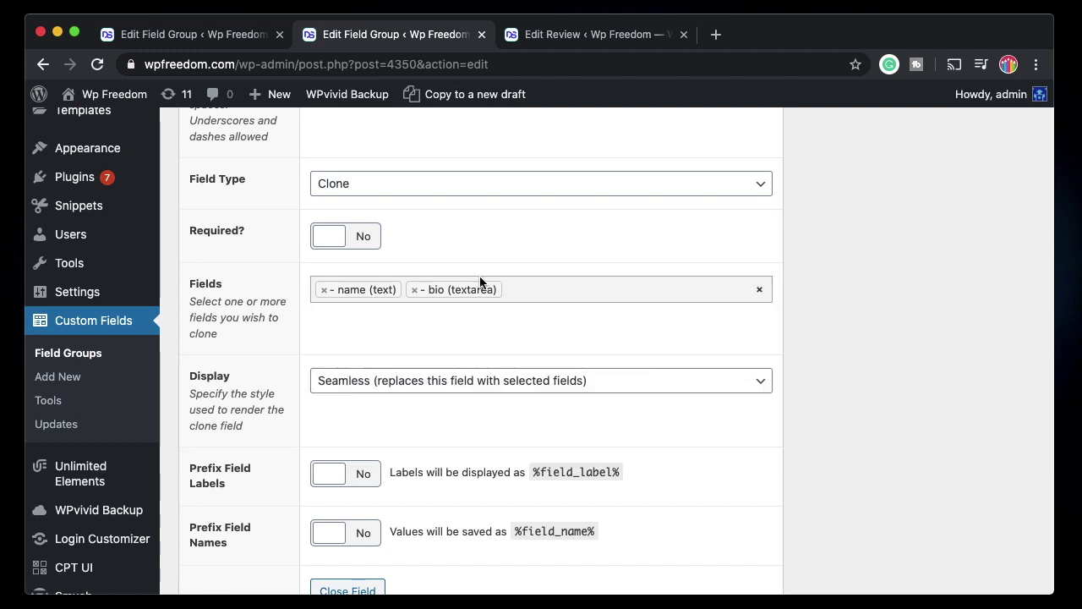
scroll(551, 289, "up", 5)
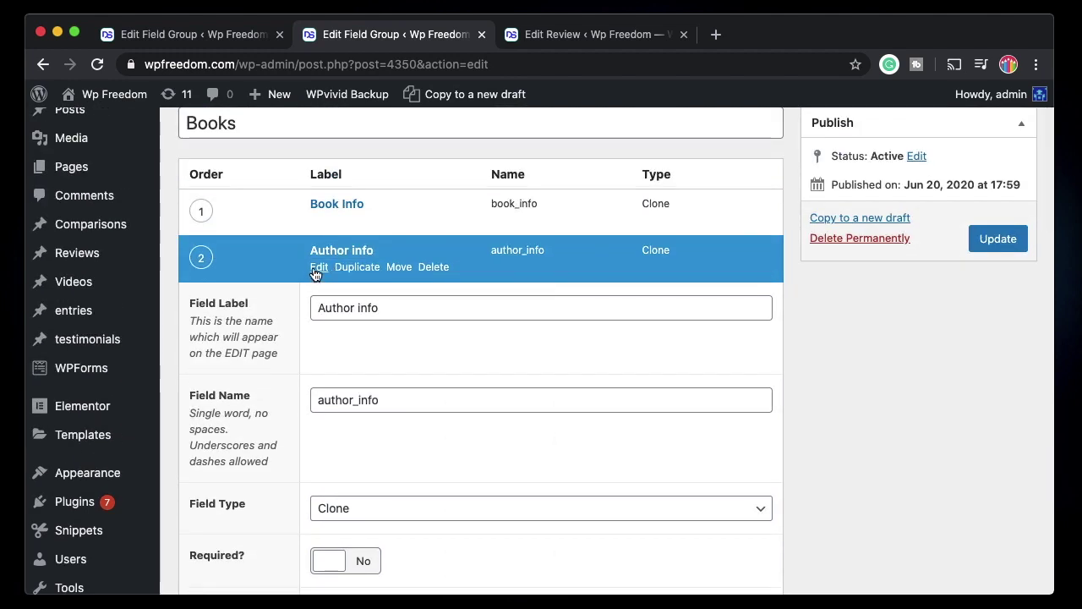
- Save the Books field group with the Author info clone and reload the ACF clone review's edit page
left_click(318, 267)
left_click(998, 239)
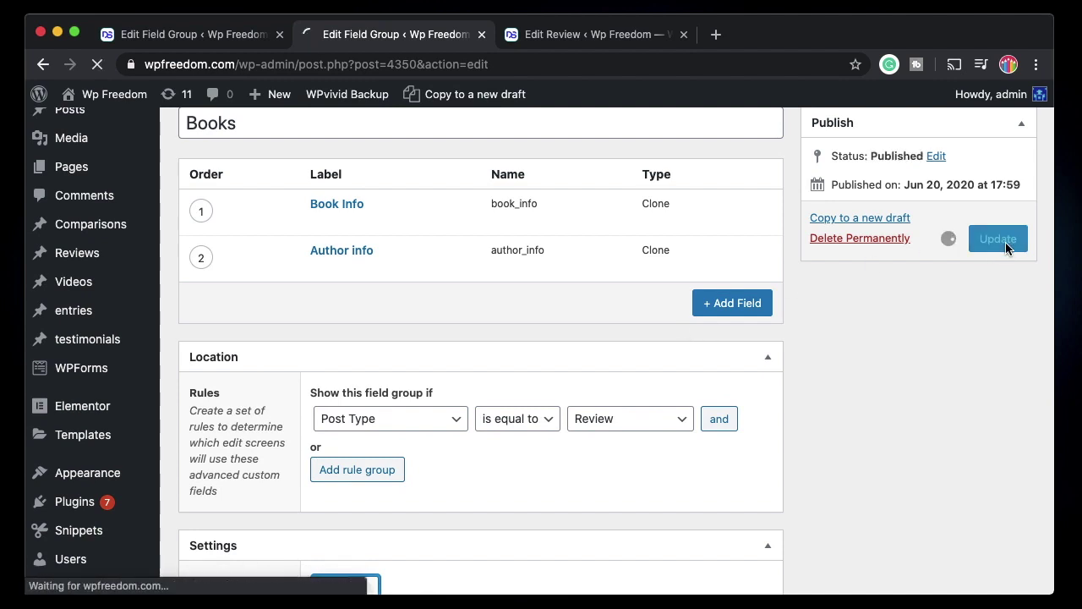
left_click(590, 34)
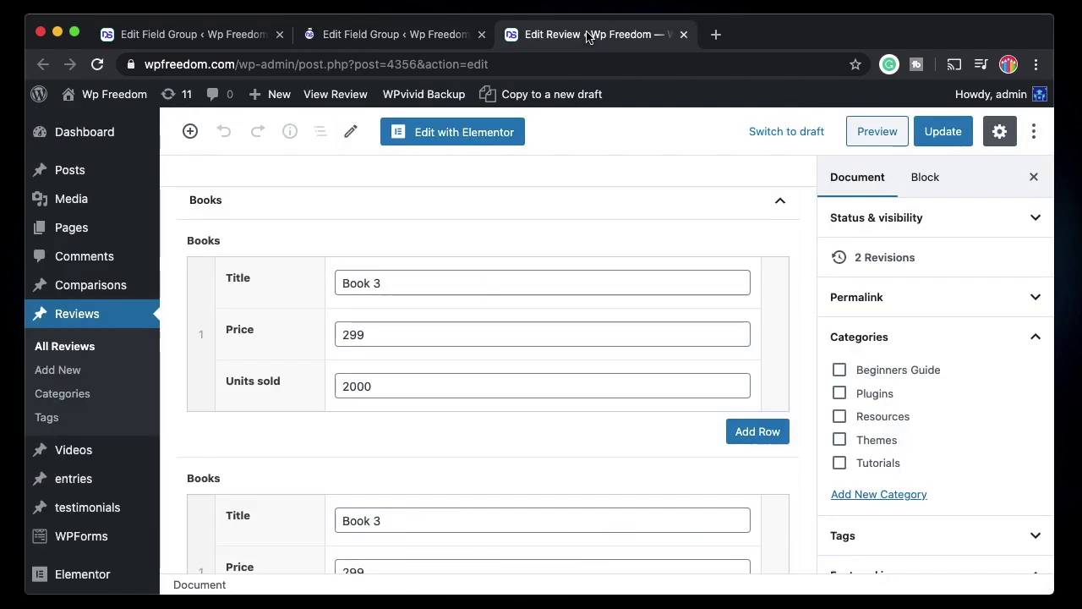
left_click(96, 65)
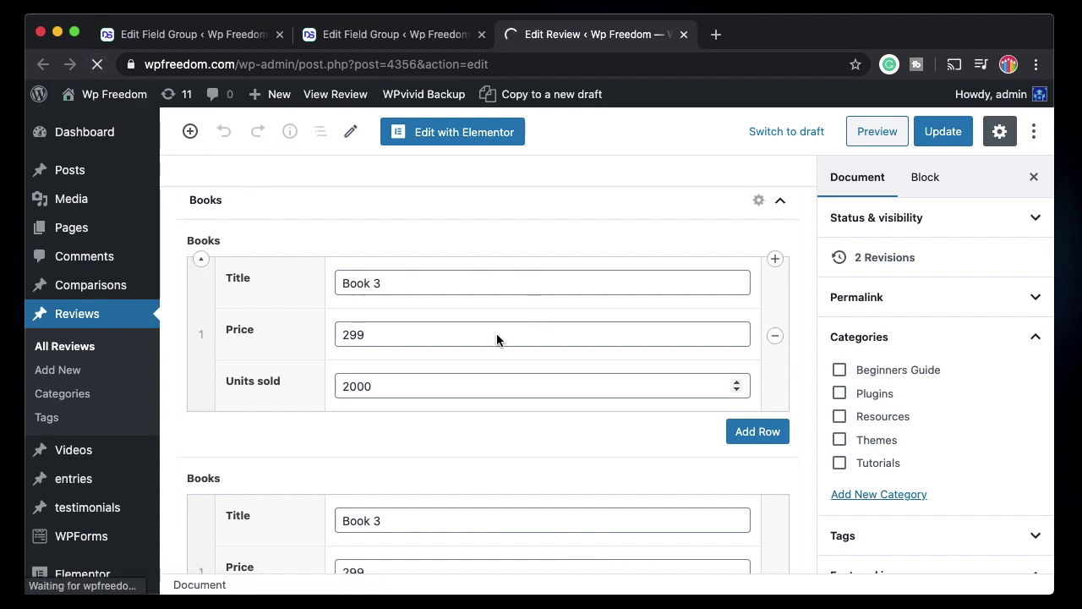
- Check the ACF clone review for the name and bio fields cloned through Author info
left_click(398, 36)
mouse_move(363, 398)
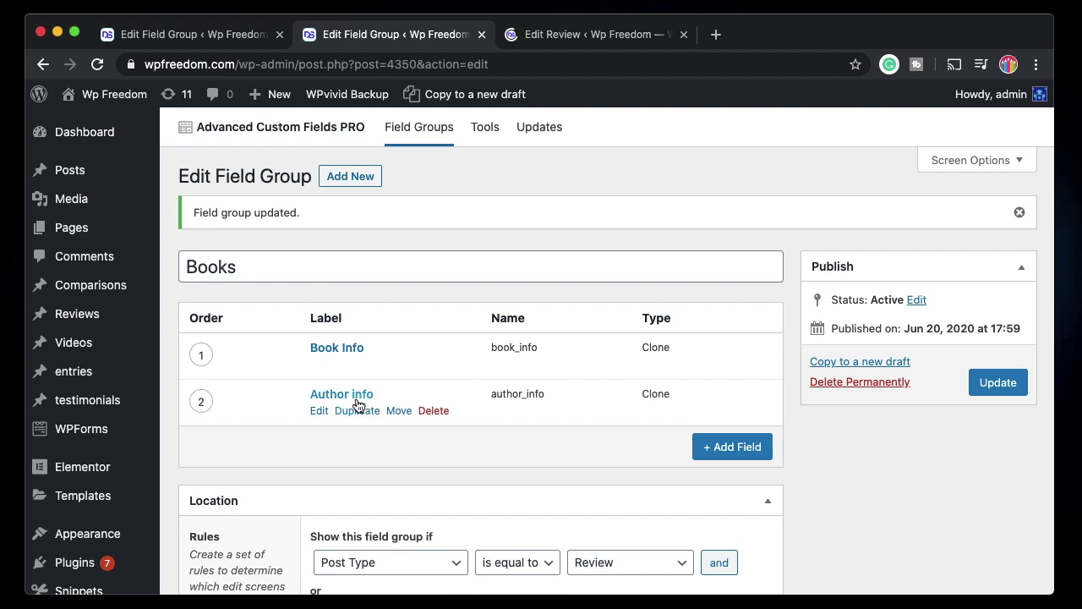
left_click(632, 35)
scroll(427, 457, "down", 5)
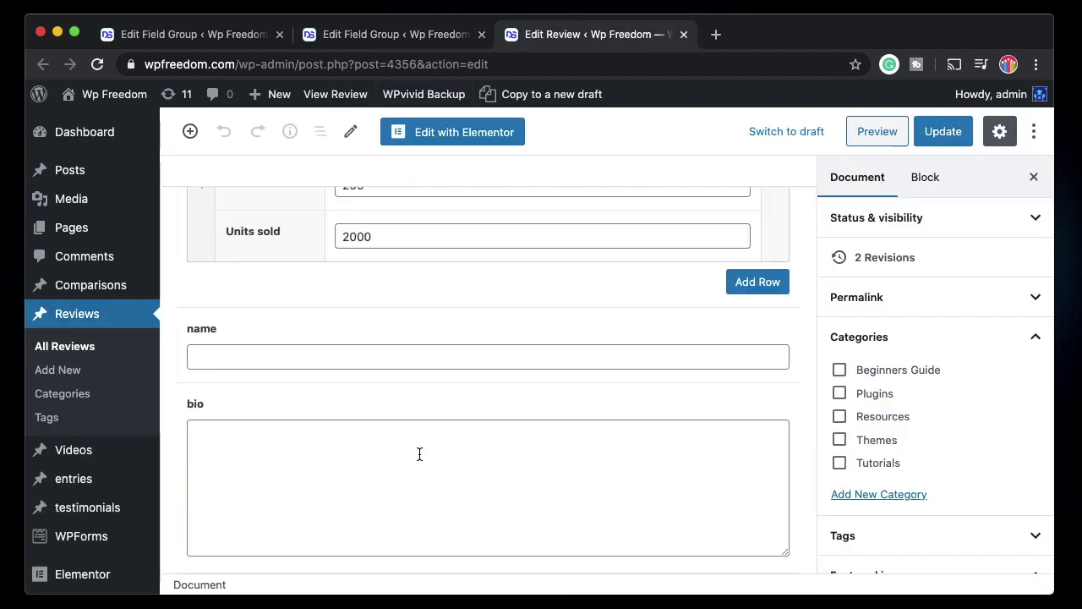
left_click(297, 359)
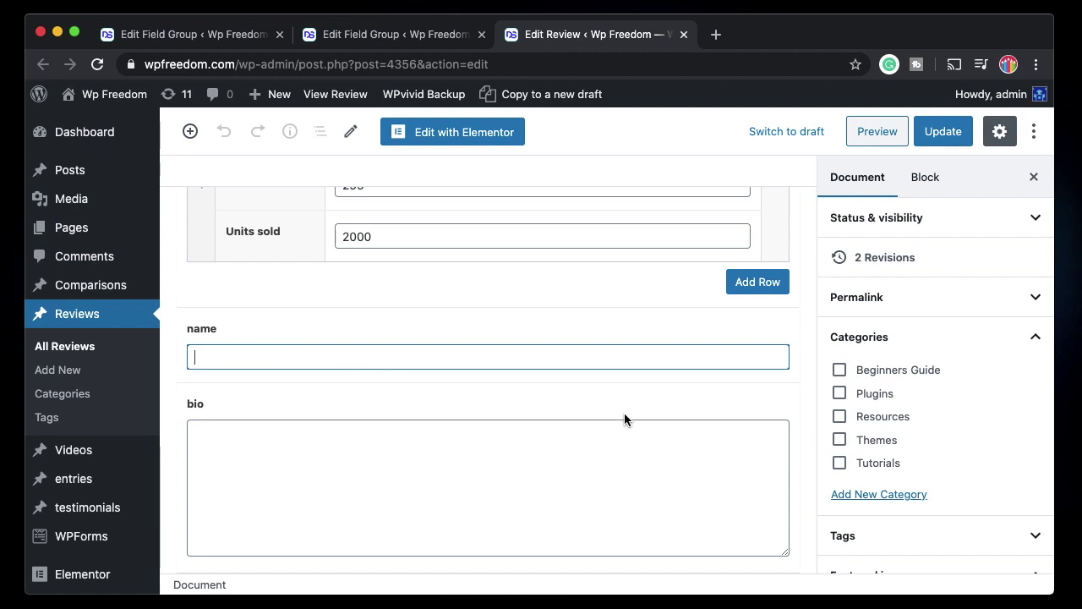
left_click(395, 477)
left_click(416, 359)
- Compare the repeater's sub fields in the Author Info group with the Author info clone and location rule in Books
left_click(237, 34)
scroll(344, 288, "up", 5)
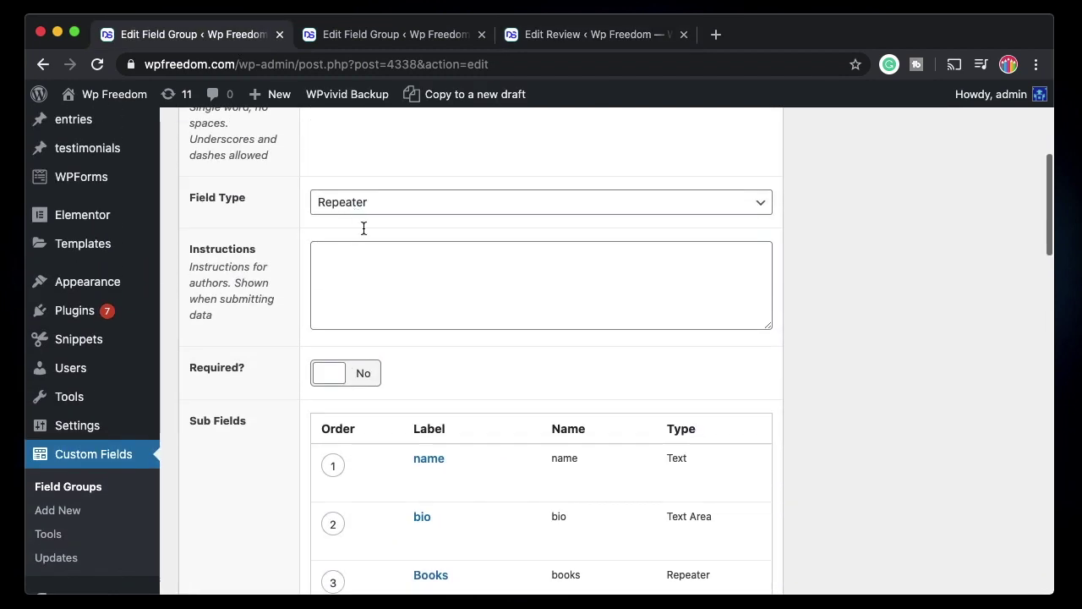
scroll(377, 275, "down", 3)
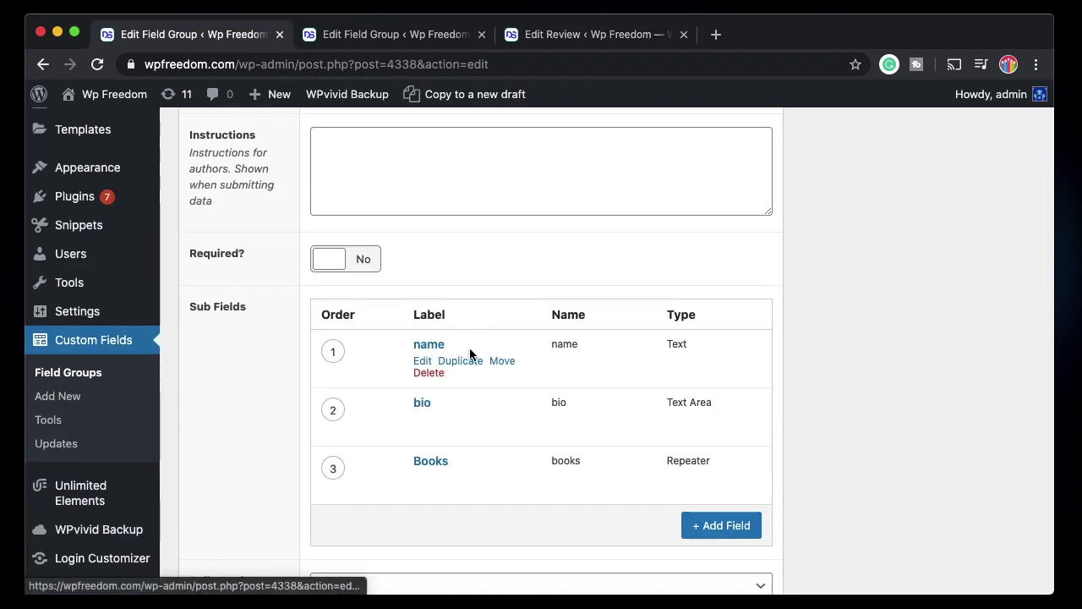
left_click(385, 35)
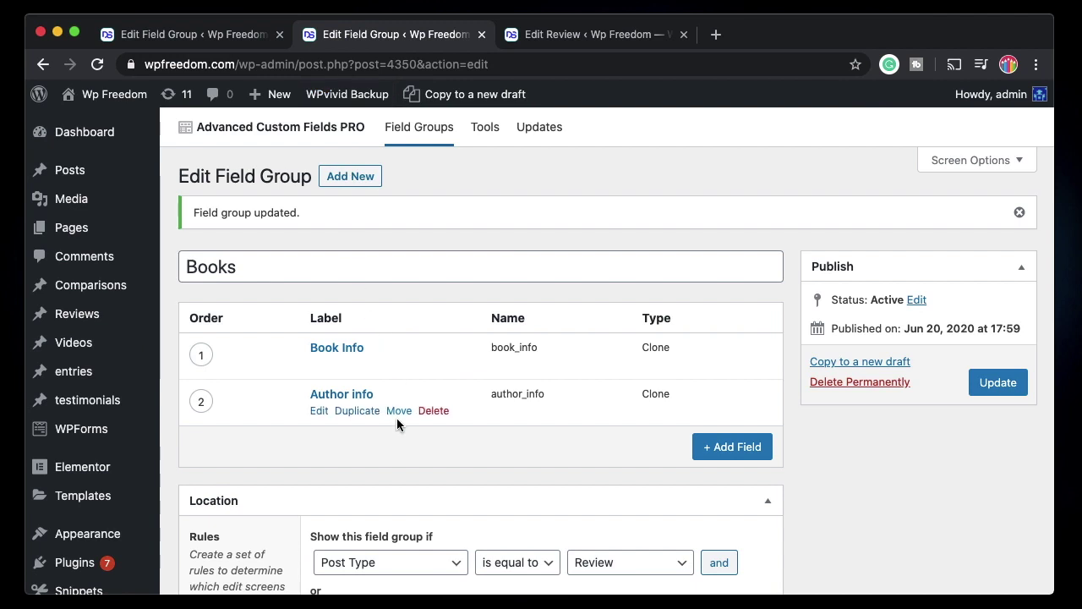
left_click(317, 412)
scroll(314, 415, "down", 2)
left_click(323, 318)
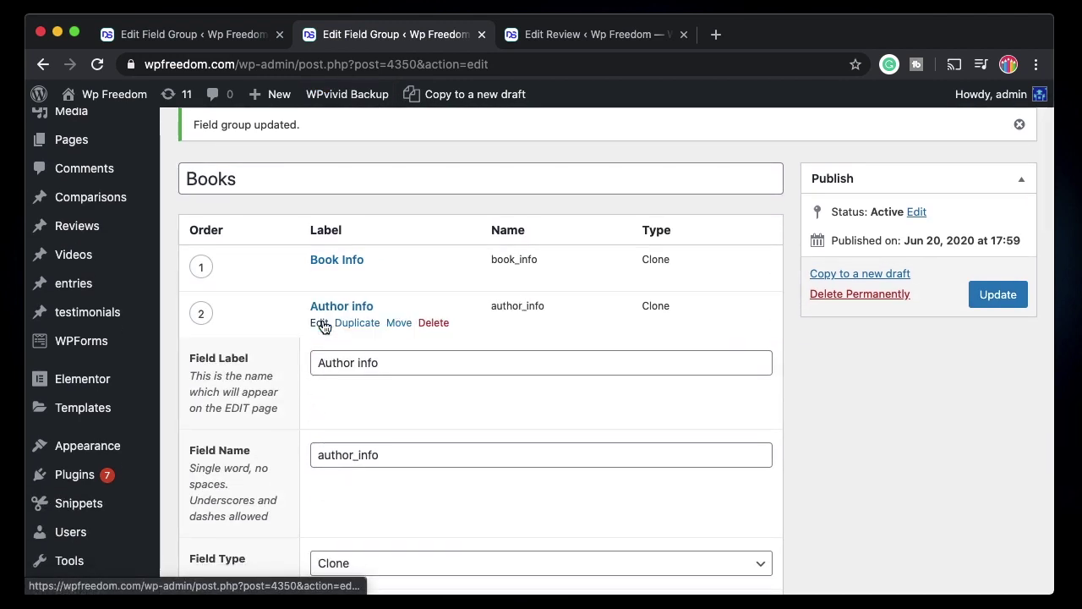
scroll(307, 403, "down", 4)
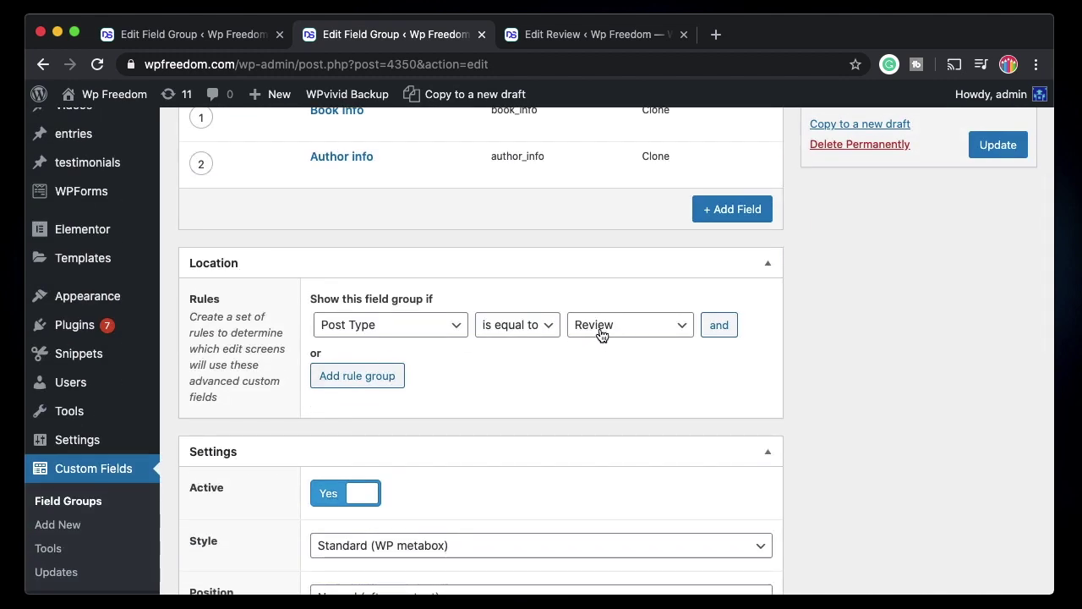
- Examine the ACF clone review's Books section, covering the book repeater and the separate name and bio fields
left_click(560, 35)
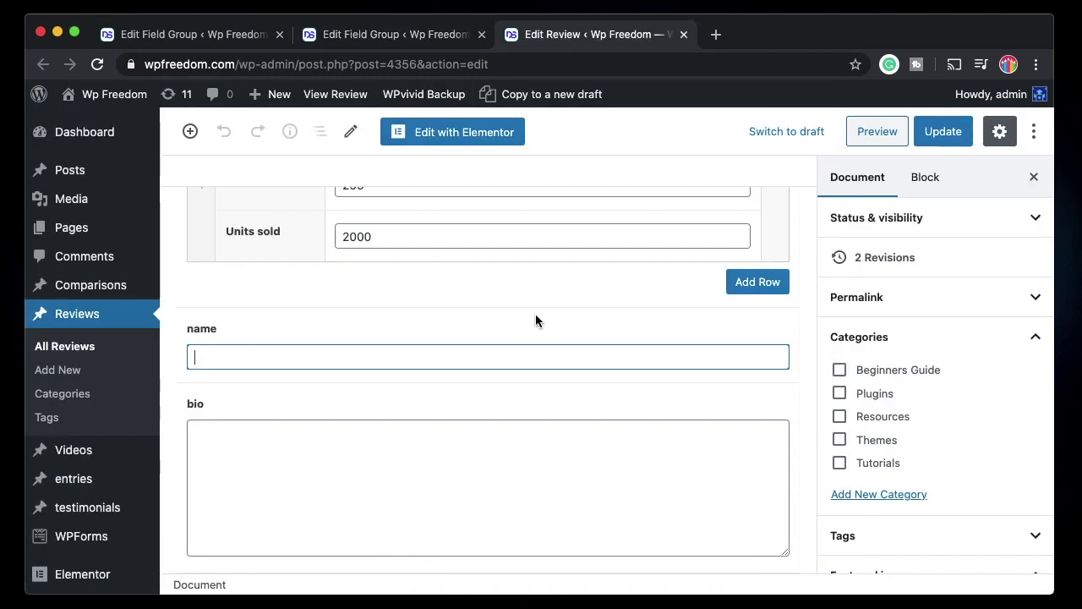
scroll(535, 320, "up", 5)
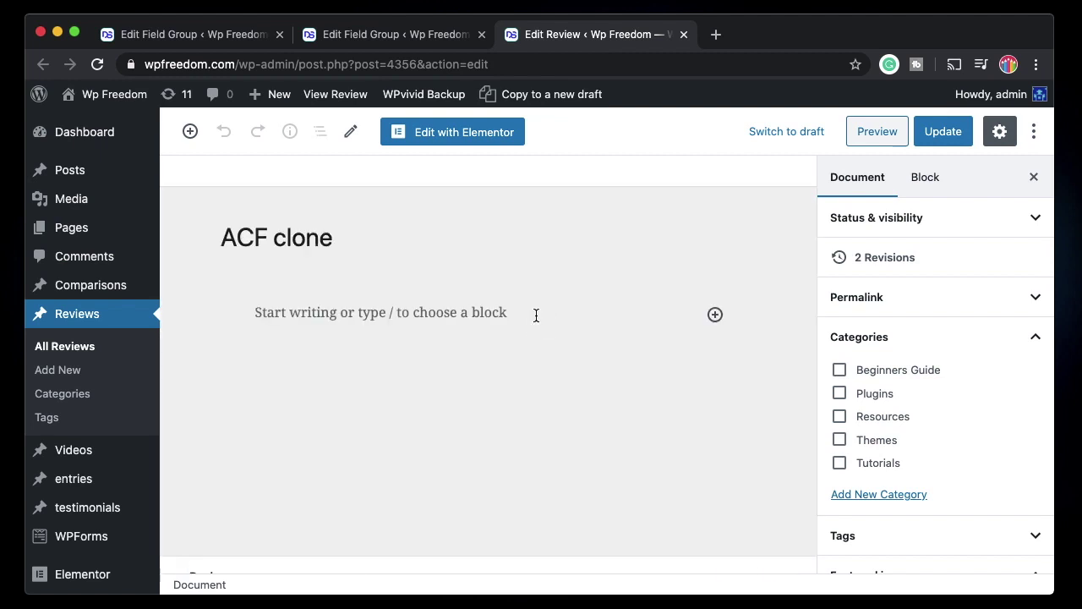
scroll(535, 315, "down", 5)
scroll(535, 314, "up", 1)
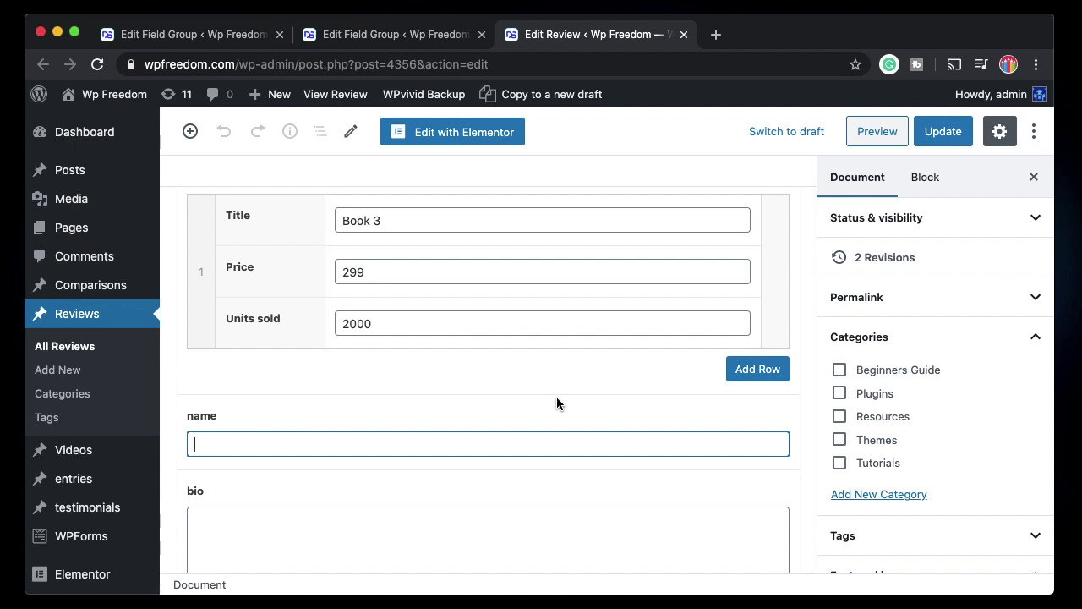
scroll(557, 396, "up", 2)
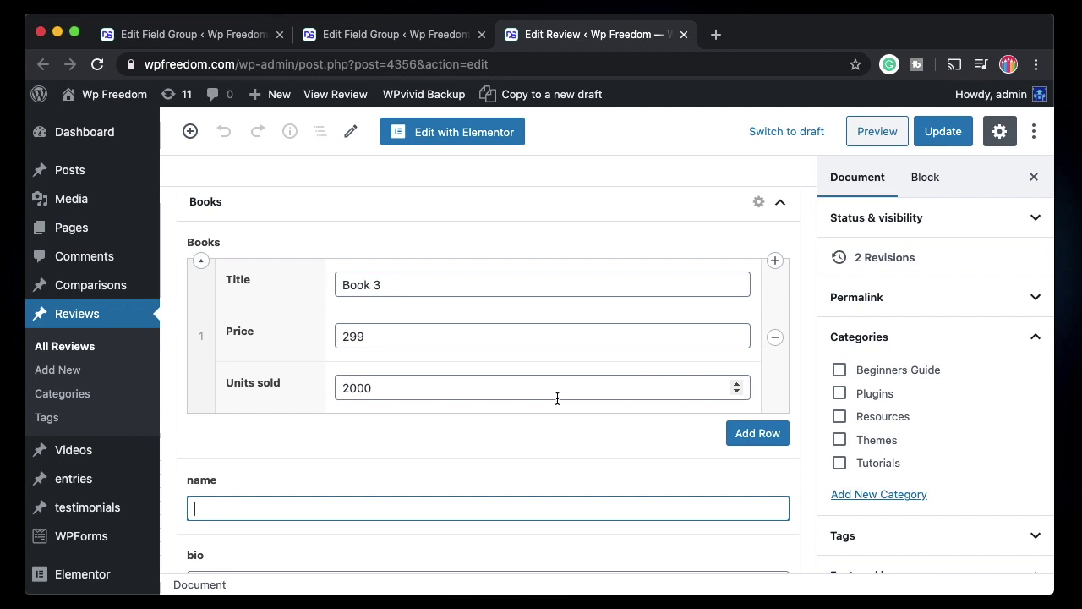
scroll(557, 398, "up", 5)
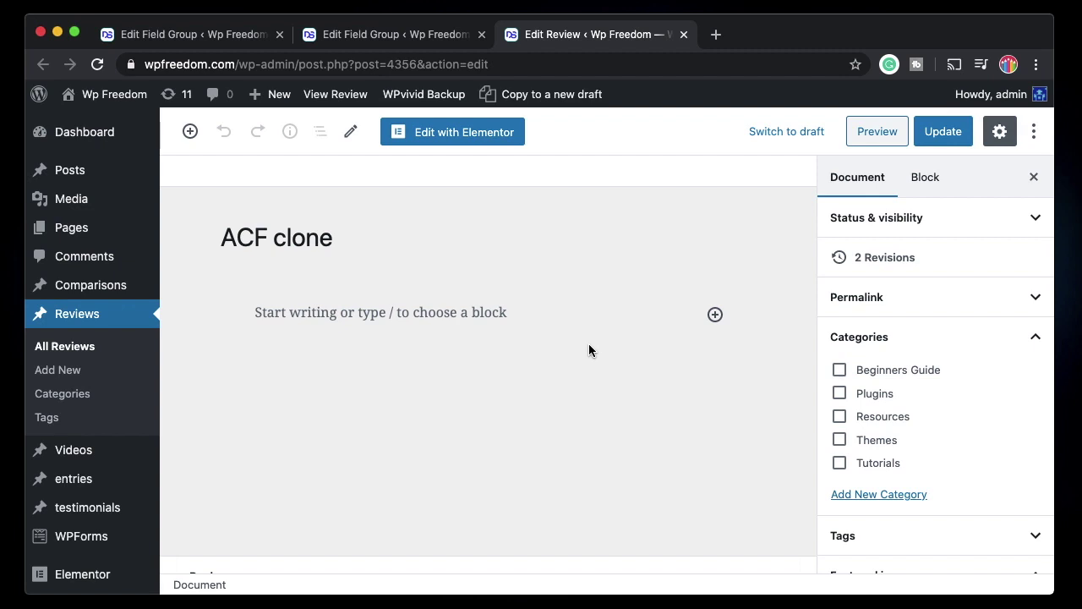
scroll(590, 350, "down", 5)
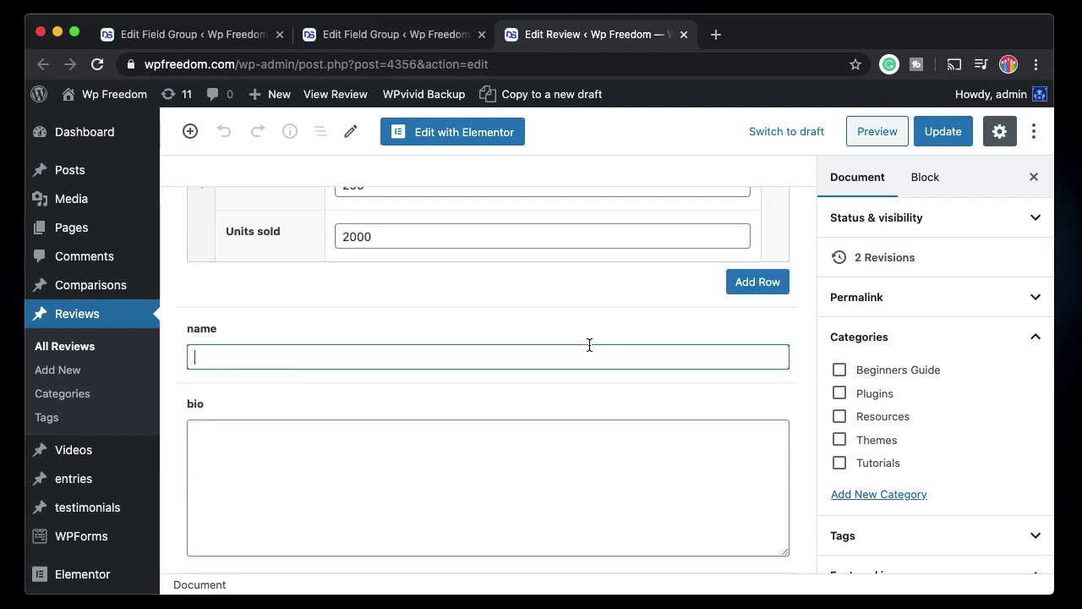